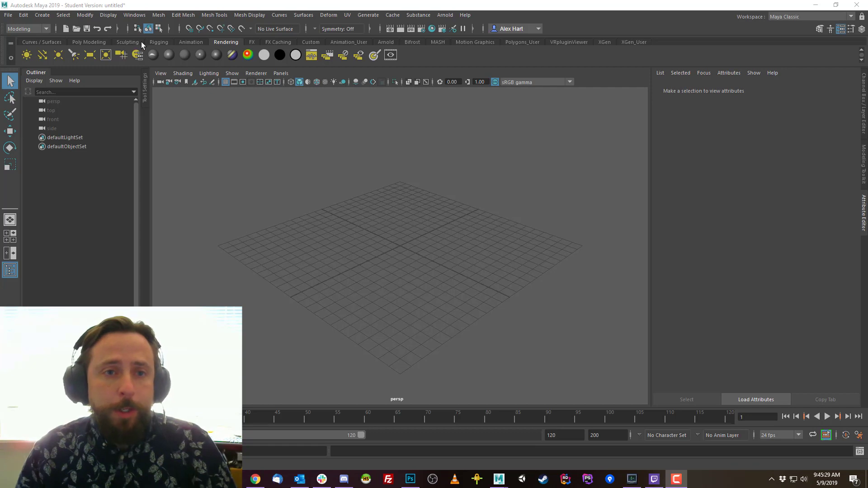
- Create a polygon torus at the origin and set its radius to about 2.9
{"action": "left_click", "coordinate": [41, 43]}
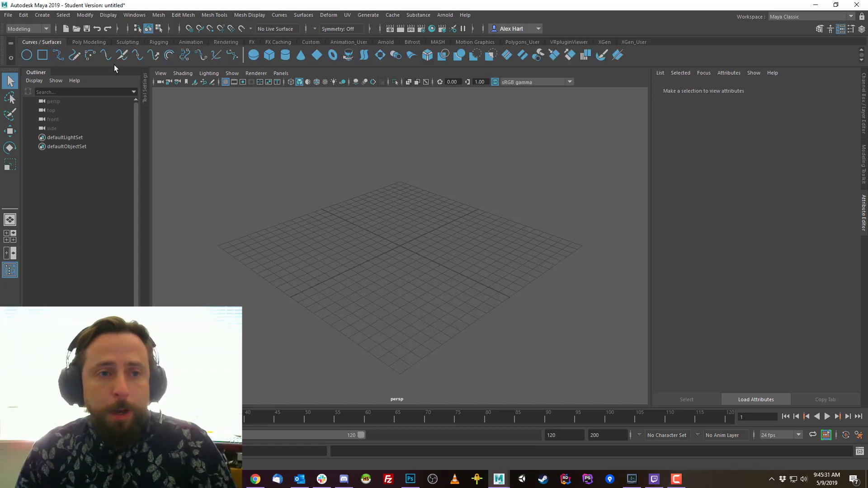
{"action": "left_click", "coordinate": [92, 42]}
{"action": "left_click", "coordinate": [90, 55]}
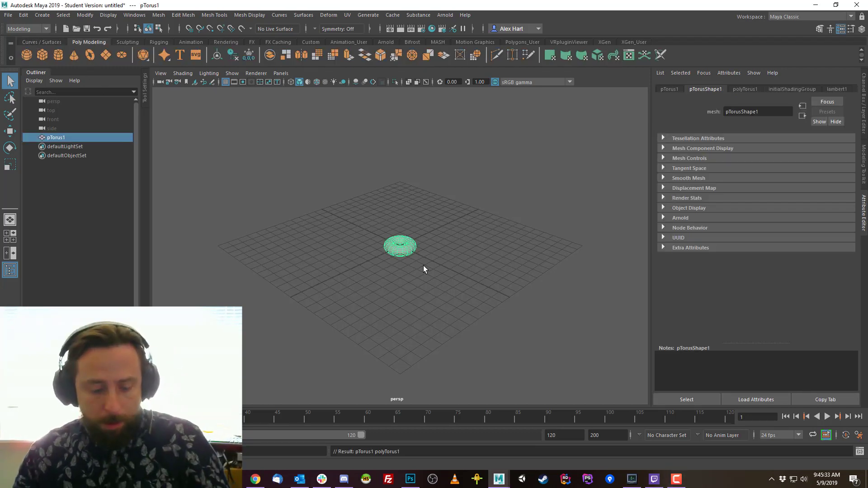
{"action": "left_click_drag", "start_coordinate": [423, 264], "coordinate": [404, 255], "text": "alt"}
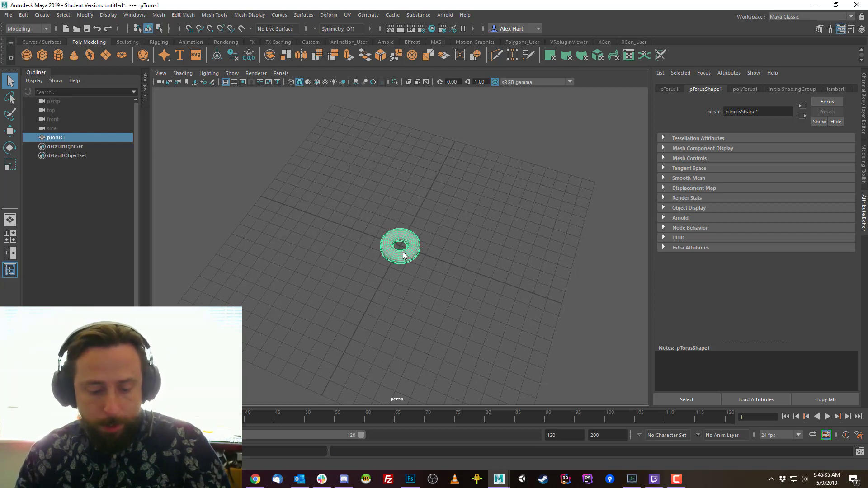
{"action": "key", "text": "t"}
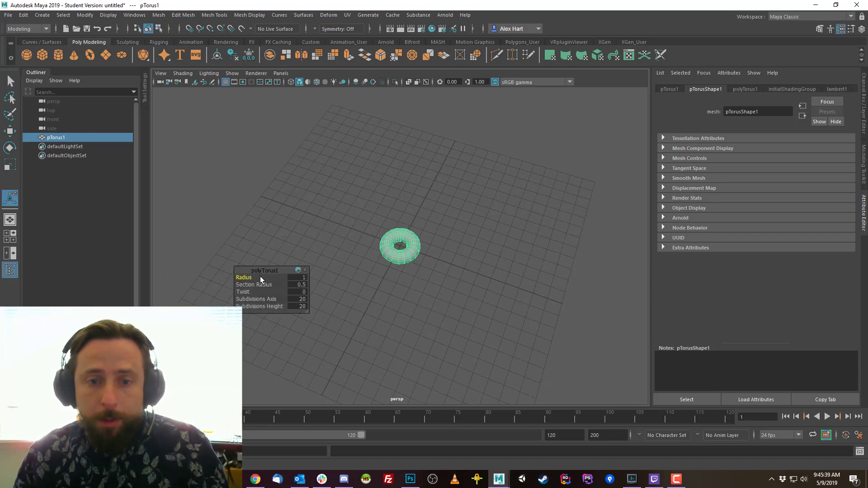
{"action": "left_click_drag", "start_coordinate": [247, 277], "coordinate": [257, 277]}
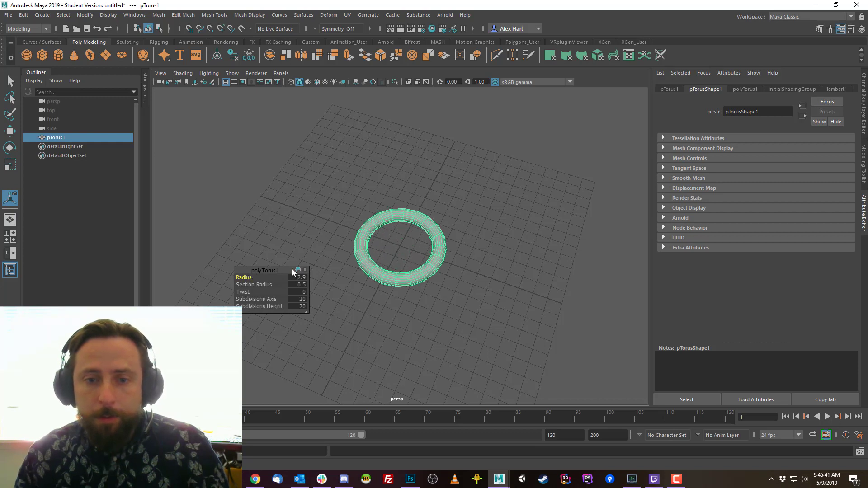
{"action": "left_click_drag", "start_coordinate": [385, 309], "coordinate": [420, 292], "text": "alt"}
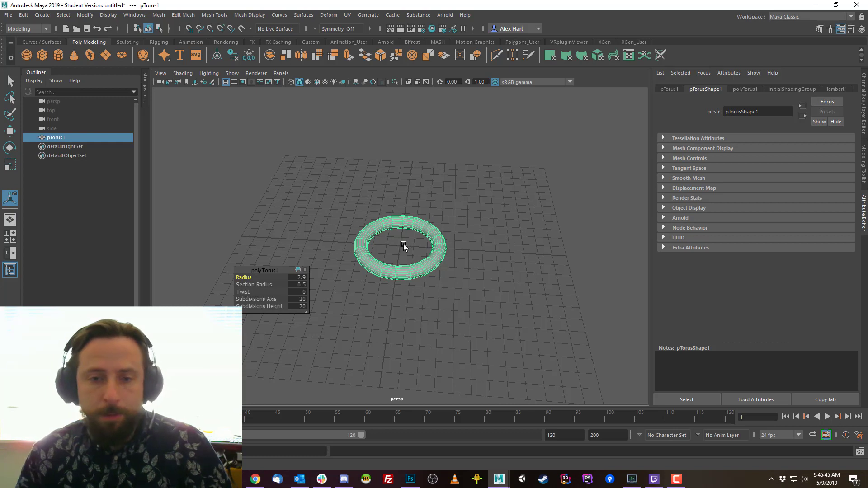
{"action": "left_click_drag", "start_coordinate": [397, 244], "coordinate": [410, 242], "text": "alt"}
{"action": "left_click", "coordinate": [470, 284]}
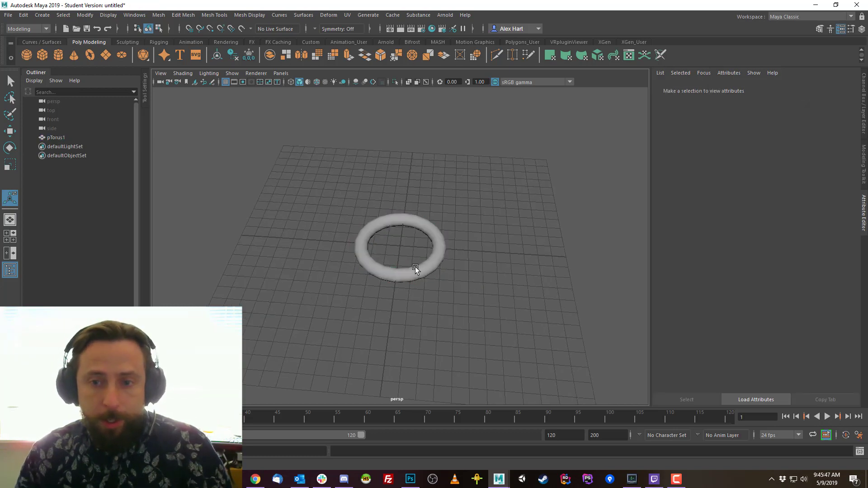
- Duplicate the torus and move the copy along X so the two rings sit side by side with a small gap
{"action": "left_click", "coordinate": [415, 268]}
{"action": "key", "text": "ctrl+d"}
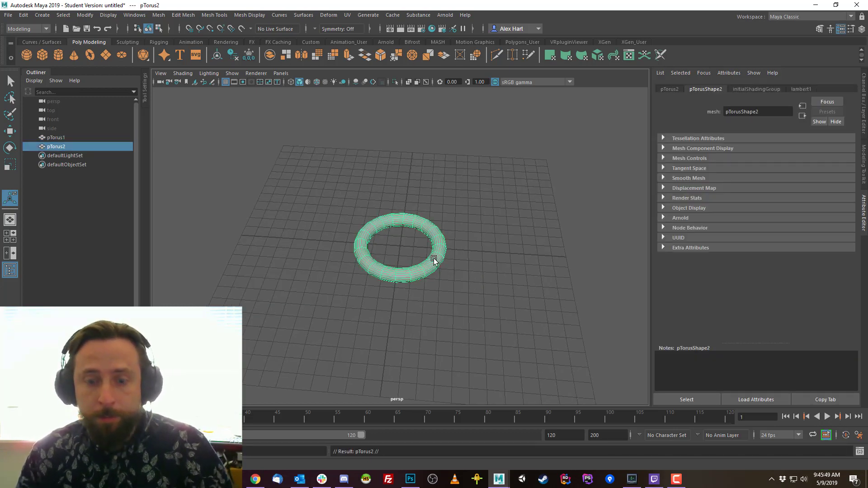
{"action": "key", "text": "w"}
{"action": "left_click_drag", "start_coordinate": [444, 248], "coordinate": [547, 255]}
{"action": "middle_click_drag", "start_coordinate": [554, 262], "coordinate": [449, 246], "text": "alt"}
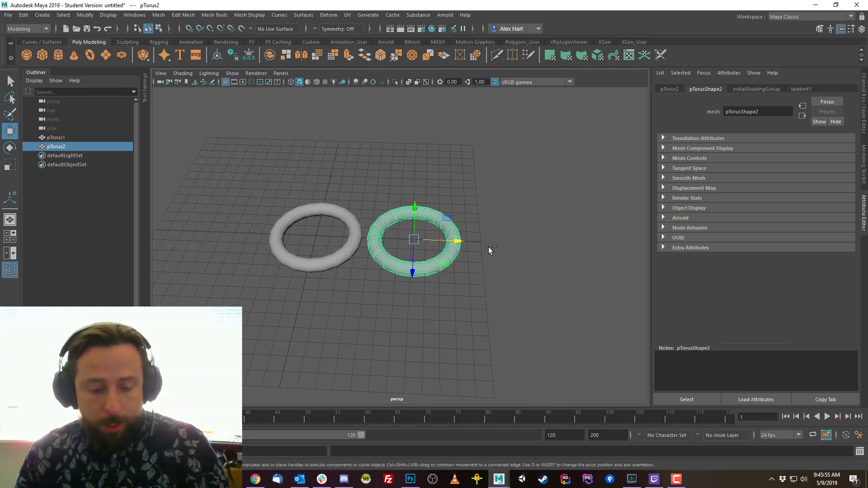
- Repeat Duplicate with Transform on the copied torus until six evenly spaced rings form a row
{"action": "left_click", "coordinate": [23, 15]}
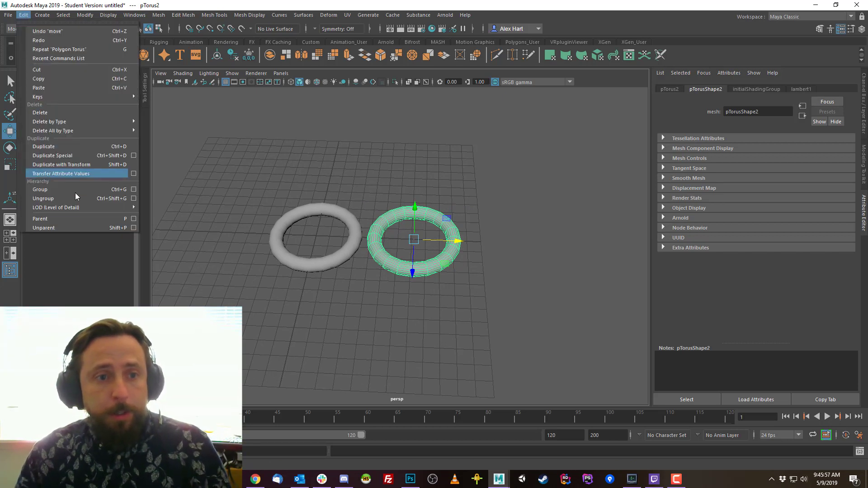
{"action": "left_click", "coordinate": [65, 164]}
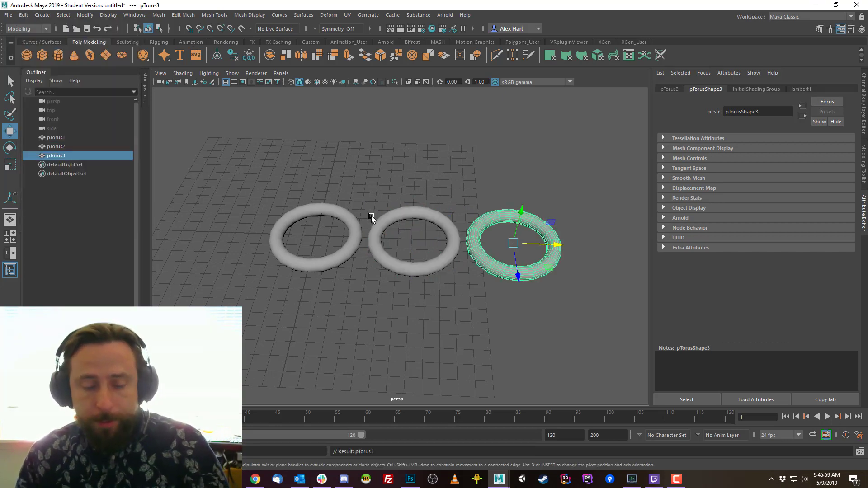
{"action": "key", "text": "shift+d"}
{"action": "key", "text": "shift+d"}
{"action": "right_click_drag", "start_coordinate": [444, 234], "coordinate": [352, 232], "text": "alt"}
{"action": "middle_click_drag", "start_coordinate": [352, 232], "coordinate": [400, 227], "text": "alt"}
{"action": "key", "text": "shift+d"}
- Group all six rings and rotate the group about 24.4 degrees around X
{"action": "left_click_drag", "start_coordinate": [261, 169], "coordinate": [598, 277]}
{"action": "middle_click_drag", "start_coordinate": [355, 228], "coordinate": [297, 235], "text": "alt"}
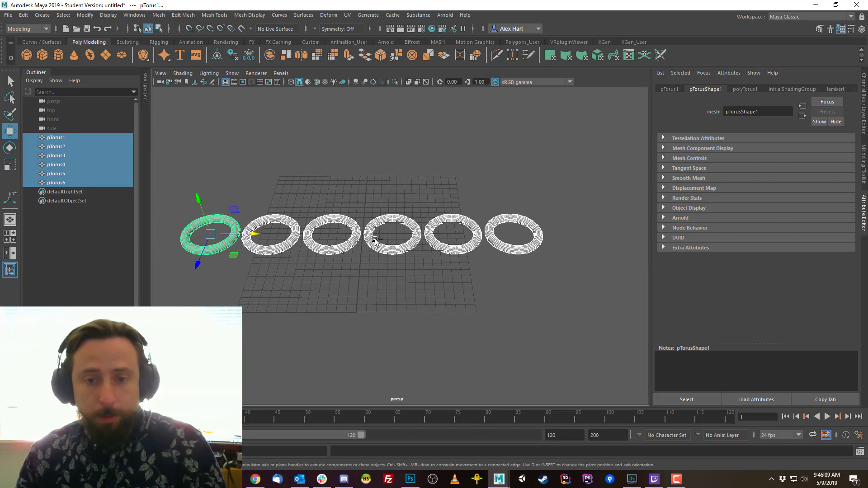
{"action": "key", "text": "ctrl+g"}
{"action": "left_click_drag", "start_coordinate": [414, 248], "coordinate": [355, 230], "text": "alt"}
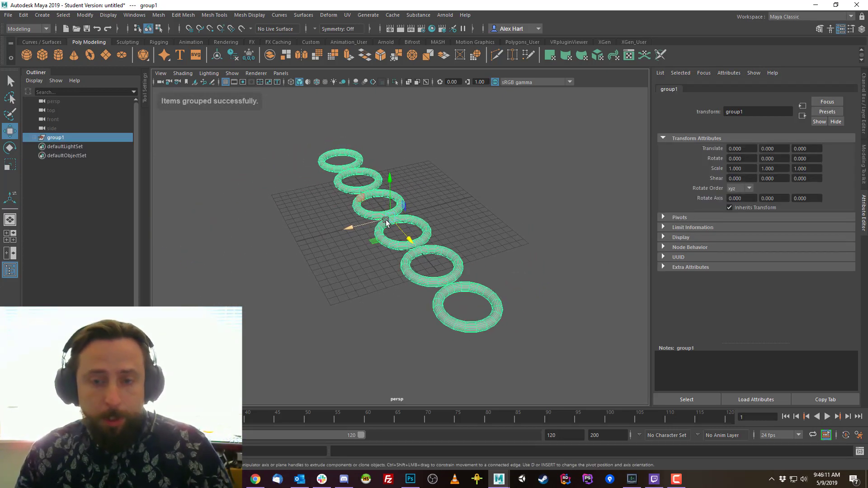
{"action": "key", "text": "e"}
{"action": "left_click_drag", "start_coordinate": [381, 195], "coordinate": [363, 200]}
{"action": "left_click_drag", "start_coordinate": [427, 235], "coordinate": [394, 228], "text": "alt"}
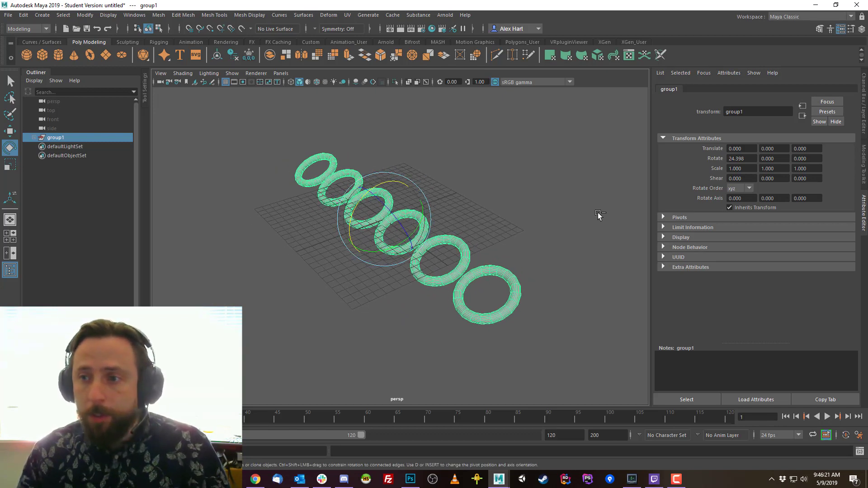
- Duplicate the tilted ring group and move the copy along Z to about -2.183
{"action": "key", "text": "ctrl+d"}
{"action": "left_click_drag", "start_coordinate": [607, 193], "coordinate": [552, 194], "text": "alt"}
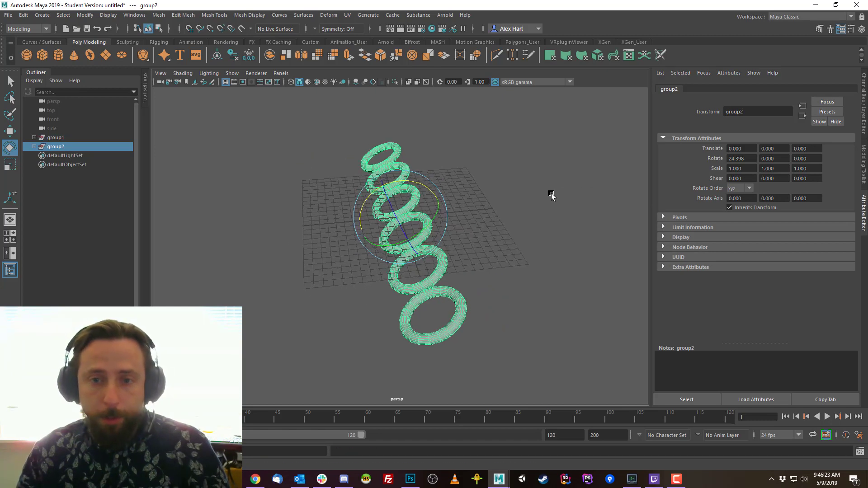
{"action": "key", "text": "w"}
{"action": "left_click_drag", "start_coordinate": [354, 220], "coordinate": [410, 207]}
{"action": "key", "text": "r"}
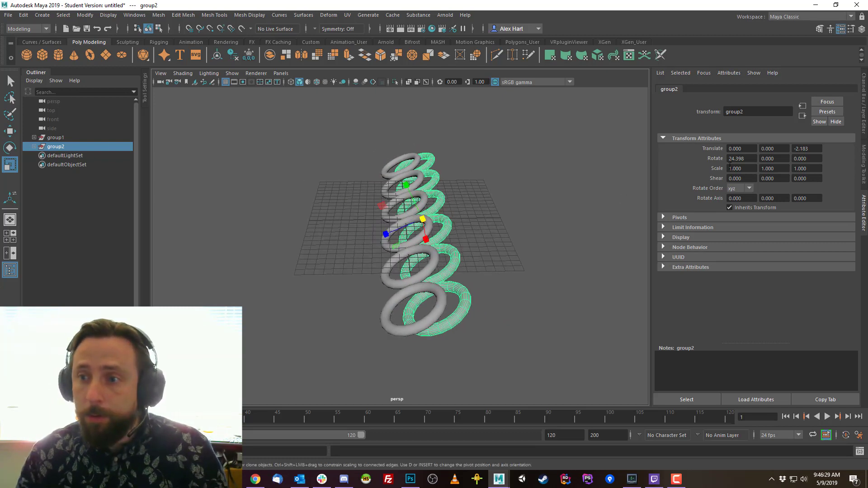
- Reverse the duplicated group's tilt by setting its X rotation to -24.398
{"action": "left_click", "coordinate": [729, 158]}
{"action": "type", "text": "-"}
{"action": "key", "text": "Return"}
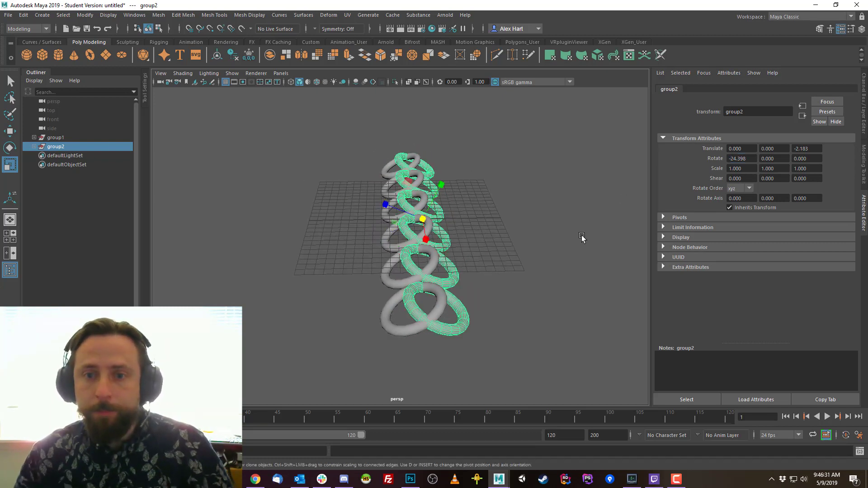
- Move the duplicated row along X to about 3.665 so its rings interlock with the first row
{"action": "left_click_drag", "start_coordinate": [432, 261], "coordinate": [477, 262], "text": "alt"}
{"action": "left_click_drag", "start_coordinate": [329, 256], "coordinate": [345, 248], "text": "alt"}
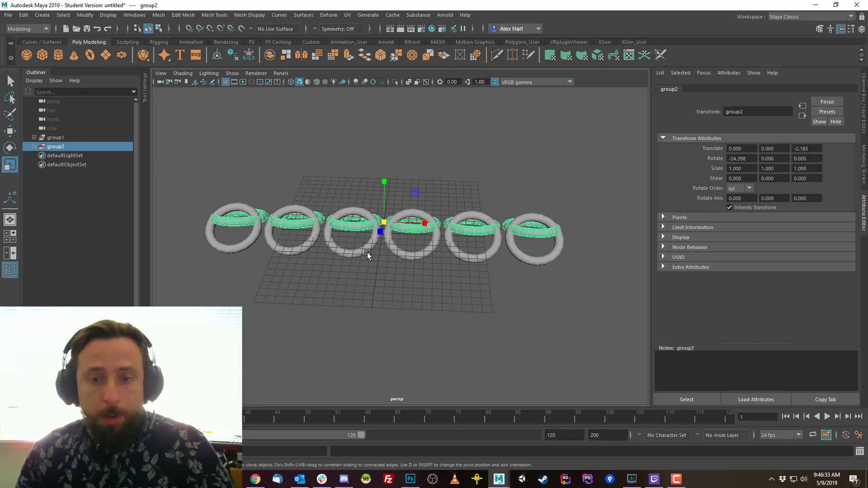
{"action": "key", "text": "w"}
{"action": "left_click_drag", "start_coordinate": [428, 224], "coordinate": [458, 222]}
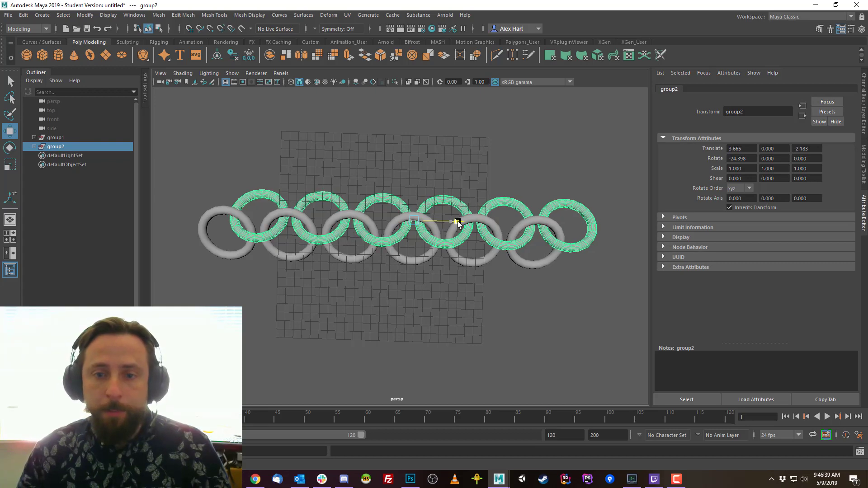
- Group the two interlocking ring rows together
{"action": "left_click_drag", "start_coordinate": [470, 257], "coordinate": [414, 230], "text": "alt"}
{"action": "left_click", "coordinate": [55, 137], "text": "ctrl"}
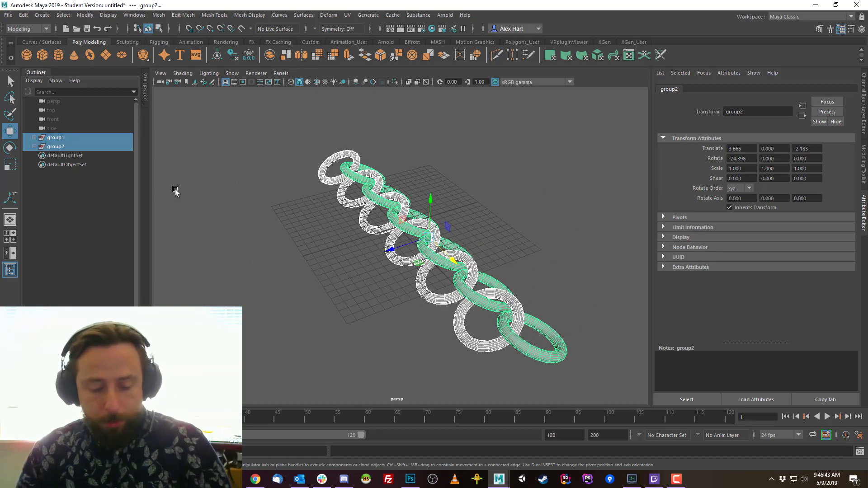
{"action": "key", "text": "ctrl+g"}
{"action": "left_click_drag", "start_coordinate": [306, 253], "coordinate": [287, 244], "text": "alt"}
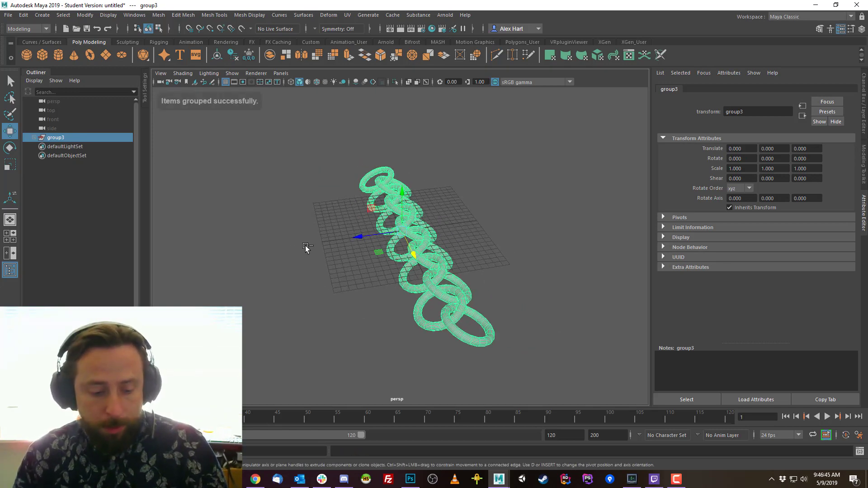
- Duplicate the chain group, move the copy to about -4.779 in Z, and repeat Duplicate with Transform until there are ten groups
{"action": "key", "text": "ctrl+d"}
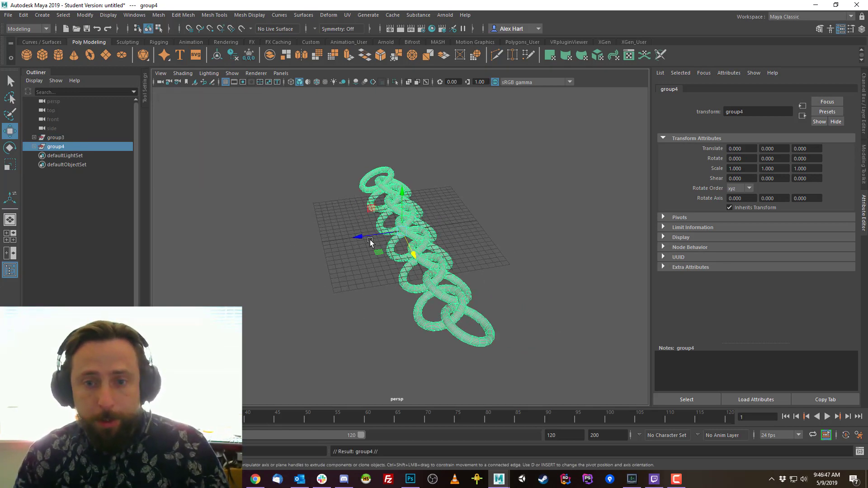
{"action": "left_click_drag", "start_coordinate": [359, 236], "coordinate": [386, 226]}
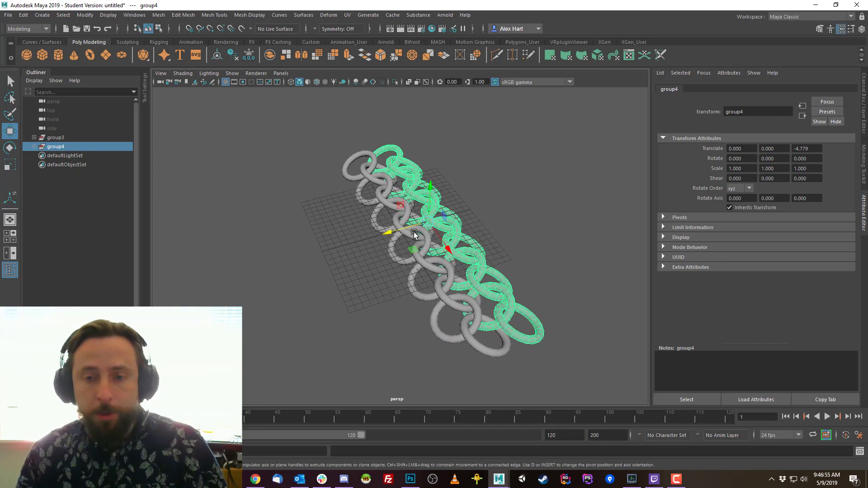
{"action": "key", "text": "shift+d"}
{"action": "key", "text": "shift+d"}
{"action": "key", "text": "shift+d"}
{"action": "key", "text": "shift+d"}
{"action": "key", "text": "shift+d"}
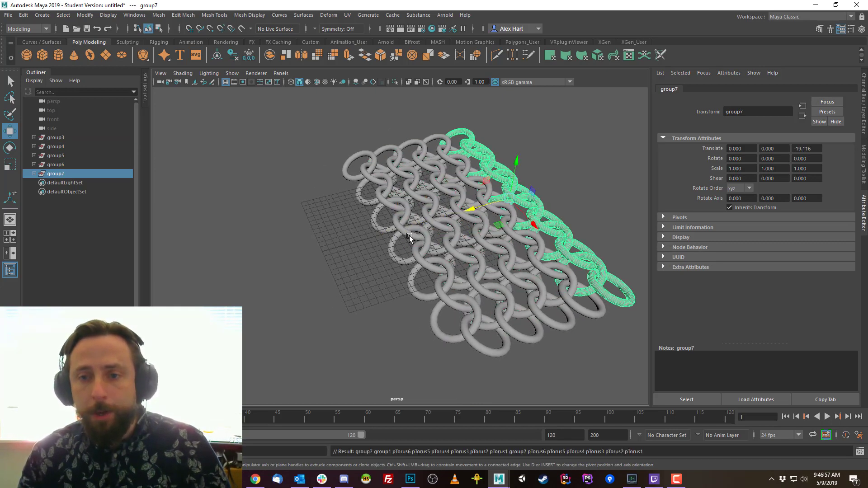
{"action": "key", "text": "shift+d"}
{"action": "key", "text": "shift+d"}
{"action": "key", "text": "shift+d"}
{"action": "left_click_drag", "start_coordinate": [410, 235], "coordinate": [433, 264], "text": "alt"}
{"action": "left_click", "coordinate": [513, 289]}
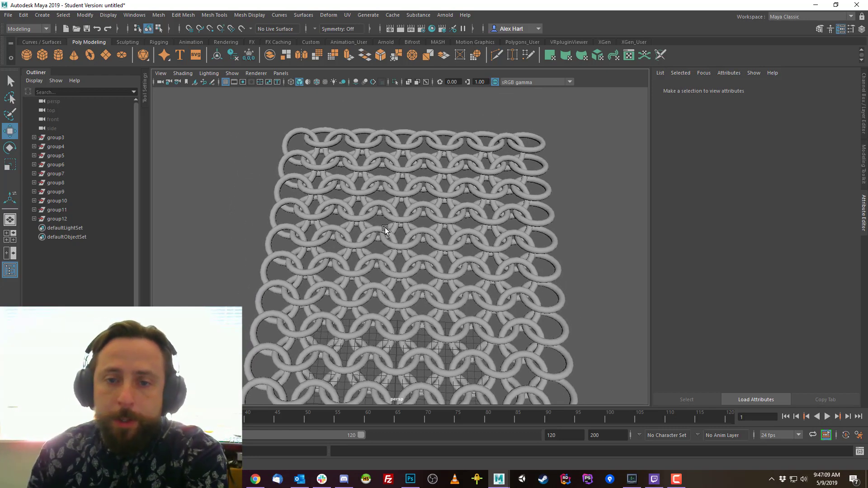
- Examine the chainmail sheet from several angles and distances to check how the rings interlock
{"action": "right_click_drag", "start_coordinate": [428, 253], "coordinate": [364, 259], "text": "alt"}
{"action": "left_click_drag", "start_coordinate": [365, 259], "coordinate": [379, 277], "text": "alt"}
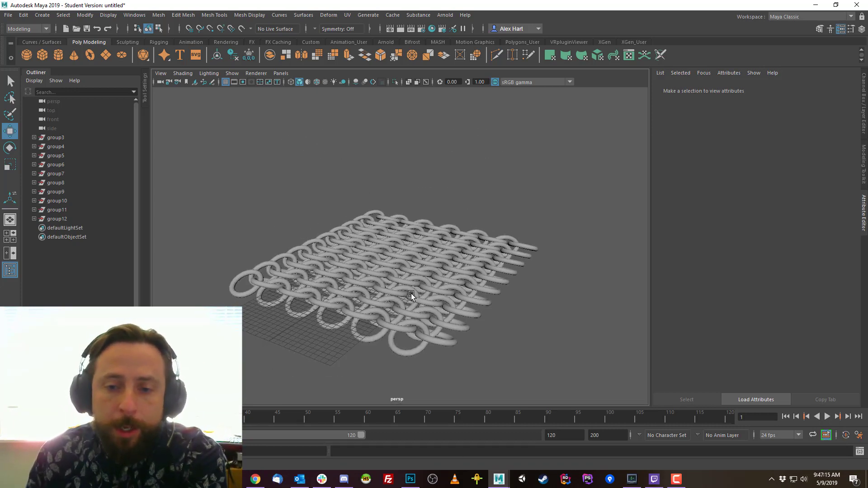
{"action": "left_click_drag", "start_coordinate": [315, 247], "coordinate": [327, 286], "text": "alt"}
{"action": "scroll", "coordinate": [306, 280], "scroll_direction": "up", "scroll_amount": 6}
{"action": "scroll", "coordinate": [348, 279], "scroll_direction": "up", "scroll_amount": 3}
{"action": "scroll", "coordinate": [337, 270], "scroll_direction": "down", "scroll_amount": 12}
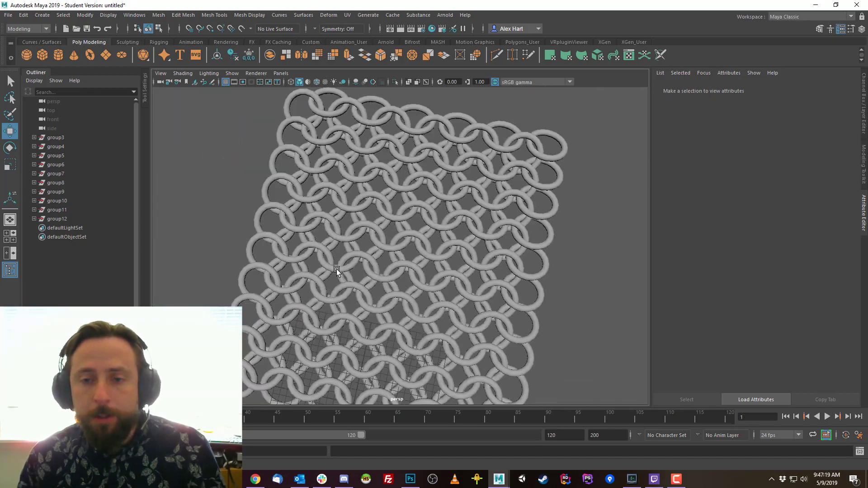
{"action": "left_click_drag", "start_coordinate": [406, 235], "coordinate": [379, 268], "text": "alt"}
{"action": "right_click_drag", "start_coordinate": [365, 265], "coordinate": [449, 271], "text": "alt"}
{"action": "left_click_drag", "start_coordinate": [448, 271], "coordinate": [476, 267], "text": "alt"}
{"action": "right_click_drag", "start_coordinate": [477, 267], "coordinate": [509, 276], "text": "alt"}
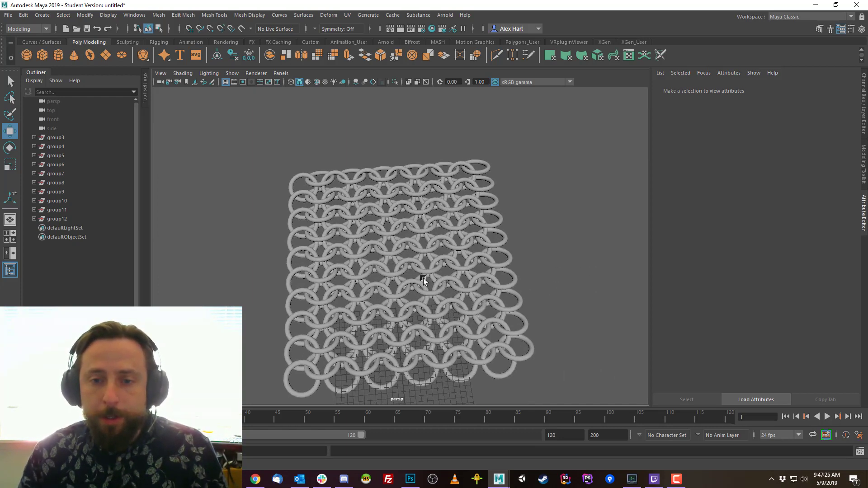
{"action": "left_click_drag", "start_coordinate": [431, 279], "coordinate": [358, 265], "text": "alt"}
{"action": "right_click_drag", "start_coordinate": [357, 266], "coordinate": [440, 295], "text": "alt"}
{"action": "middle_click_drag", "start_coordinate": [475, 293], "coordinate": [463, 271], "text": "alt"}
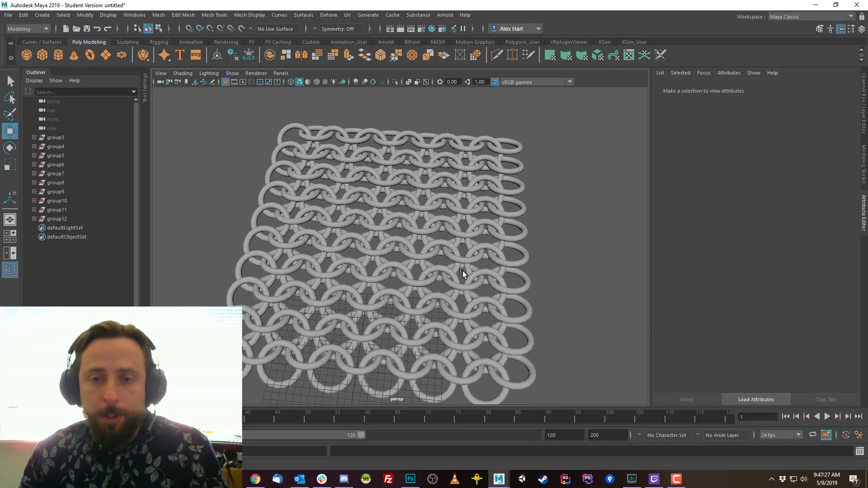
{"action": "right_click_drag", "start_coordinate": [463, 271], "coordinate": [414, 261], "text": "alt"}
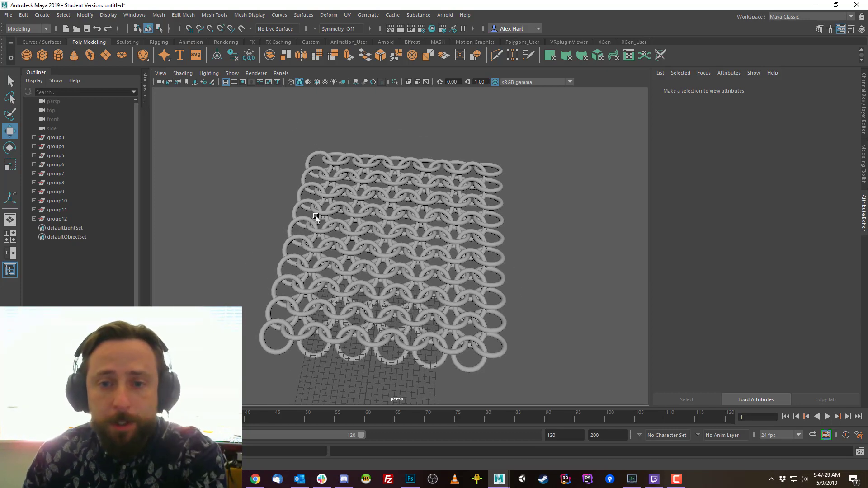
{"action": "left_click_drag", "start_coordinate": [371, 240], "coordinate": [373, 254], "text": "alt"}
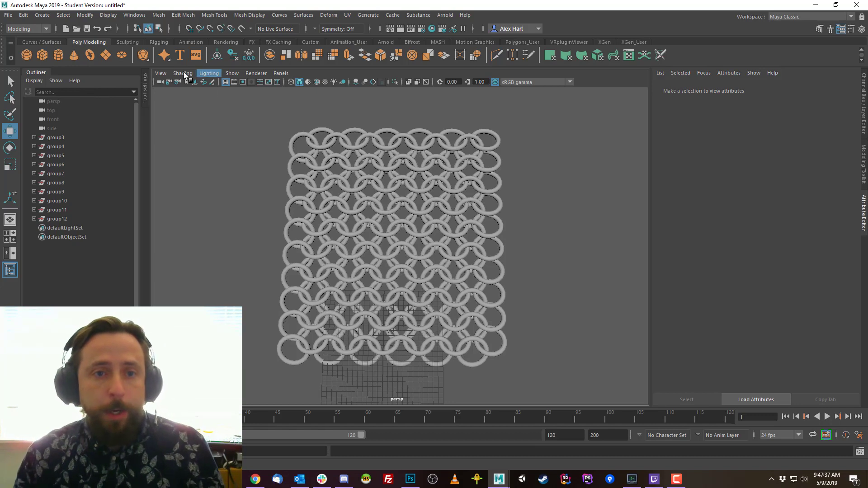
- Switch to the top view and set the top camera as the renderable camera in the render settings
{"action": "key", "text": "space"}
{"action": "left_click_drag", "start_coordinate": [375, 192], "coordinate": [329, 190]}
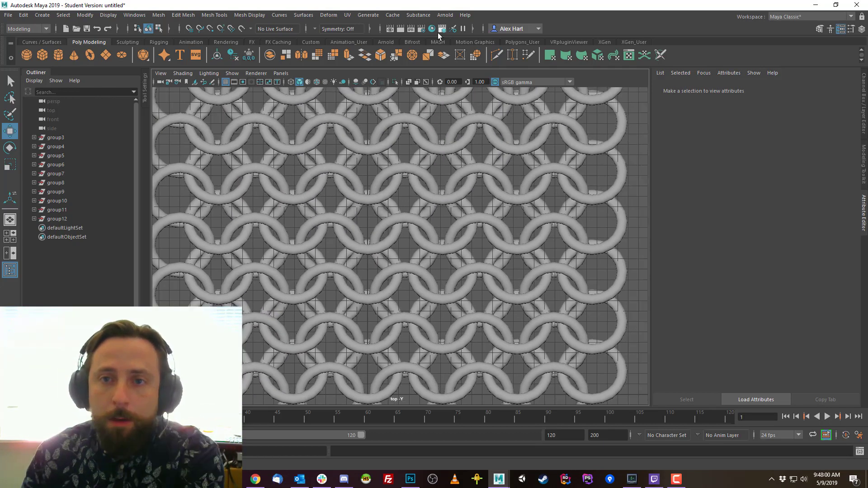
{"action": "left_click", "coordinate": [424, 28]}
{"action": "left_click_drag", "start_coordinate": [520, 47], "coordinate": [301, 72]}
{"action": "left_click", "coordinate": [345, 251]}
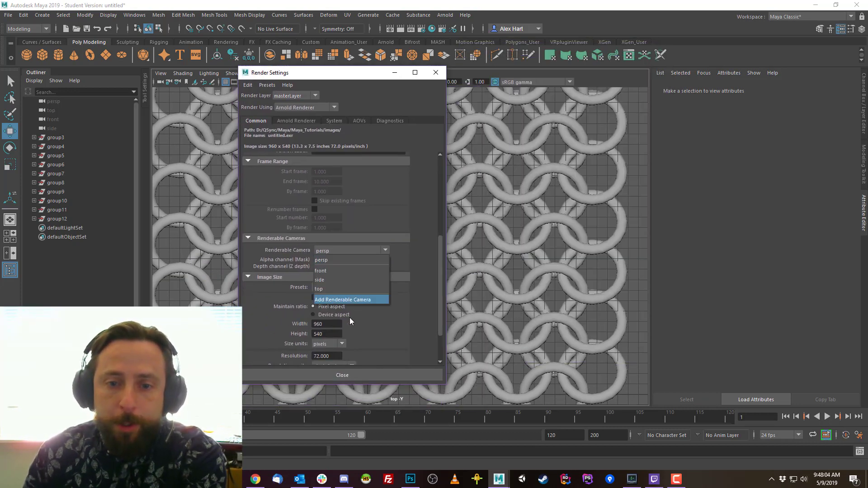
{"action": "left_click", "coordinate": [340, 292]}
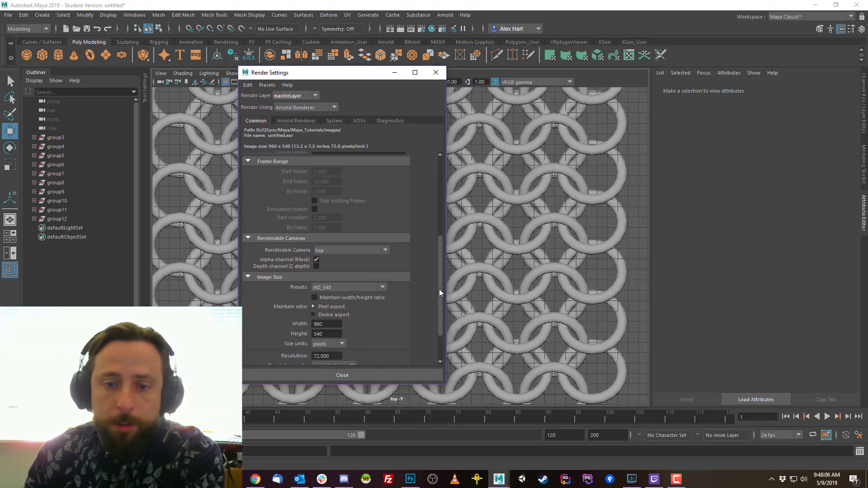
- Set the render image size to the 1k_Square preset
{"action": "left_click_drag", "start_coordinate": [439, 290], "coordinate": [448, 205]}
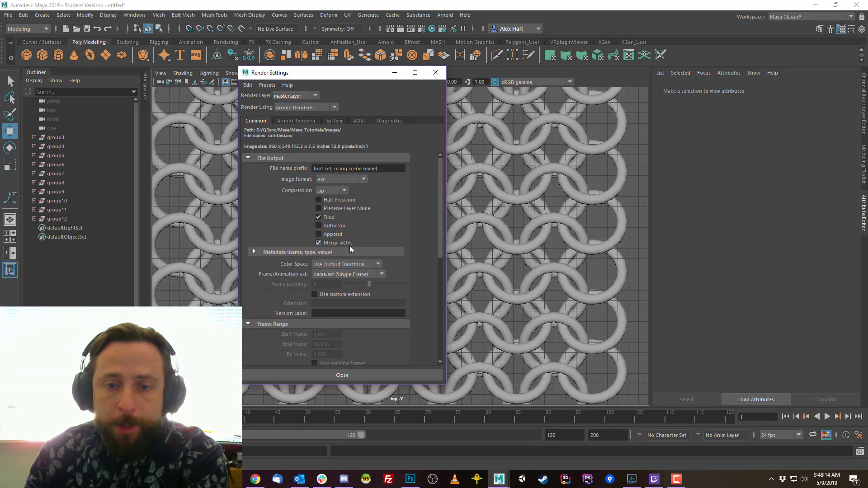
{"action": "left_click_drag", "start_coordinate": [344, 75], "coordinate": [358, 60]}
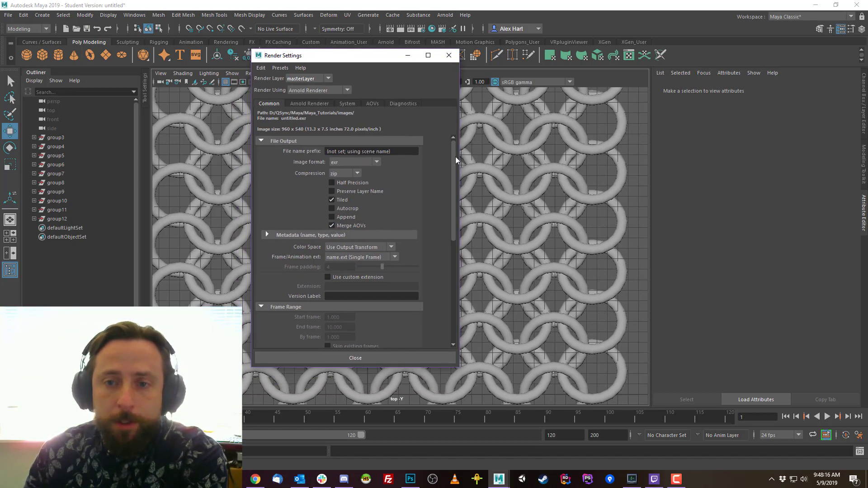
{"action": "left_click_drag", "start_coordinate": [452, 155], "coordinate": [448, 268]}
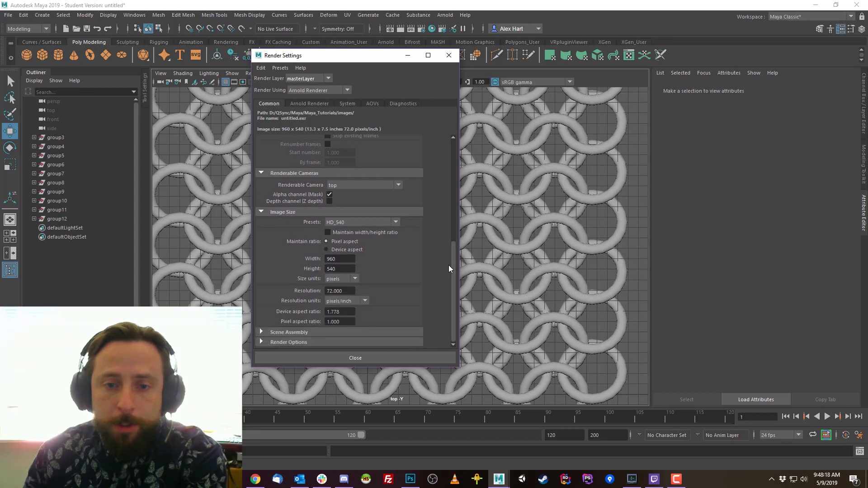
{"action": "left_click", "coordinate": [339, 223]}
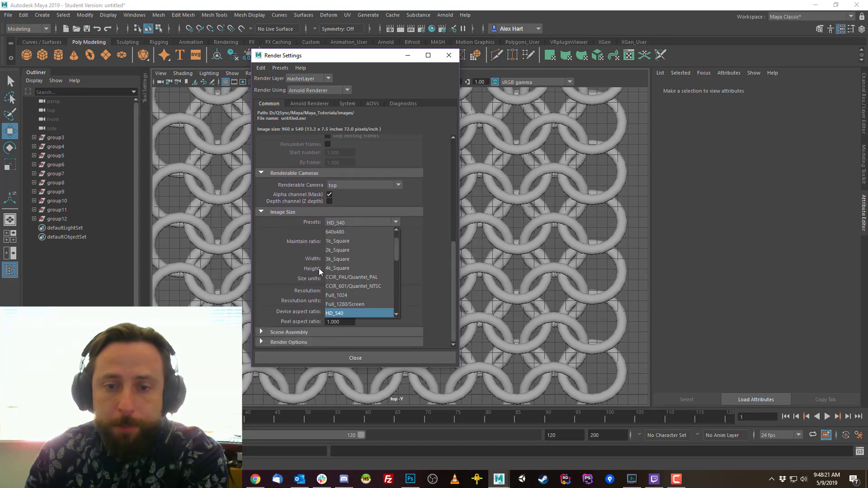
{"action": "left_click", "coordinate": [344, 241]}
{"action": "left_click_drag", "start_coordinate": [347, 260], "coordinate": [316, 271]}
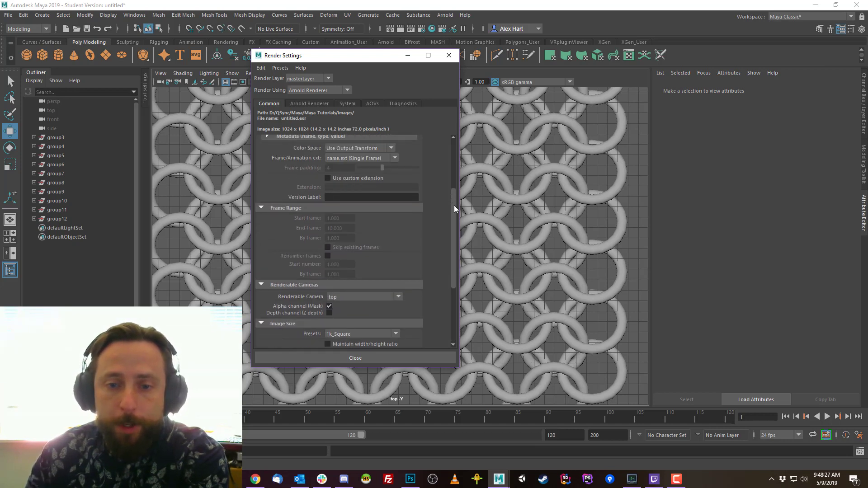
- Keep Arnold Renderer as the renderer and add Z to the active AOVs
{"action": "scroll", "coordinate": [454, 206], "scroll_direction": "up", "scroll_amount": 2}
{"action": "left_click", "coordinate": [317, 90]}
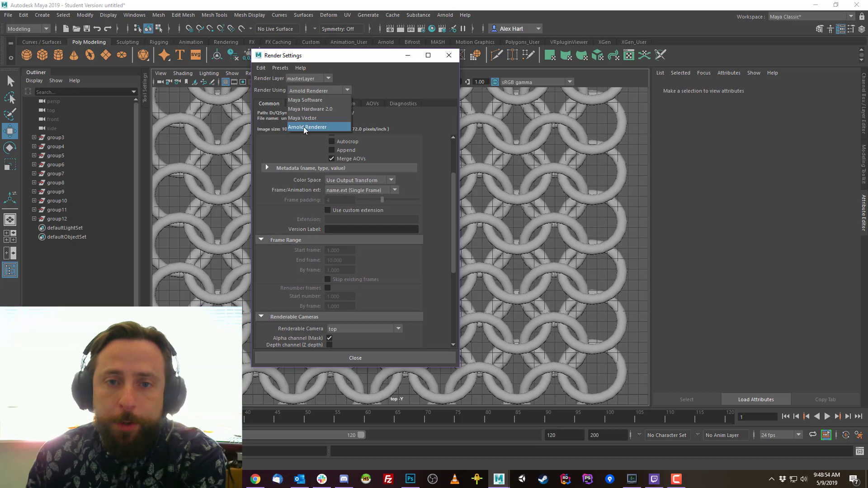
{"action": "left_click", "coordinate": [303, 127]}
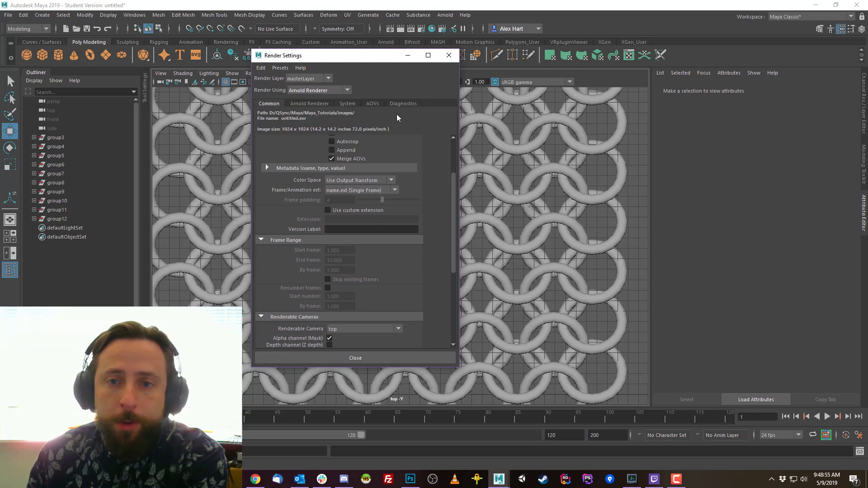
{"action": "left_click", "coordinate": [371, 104]}
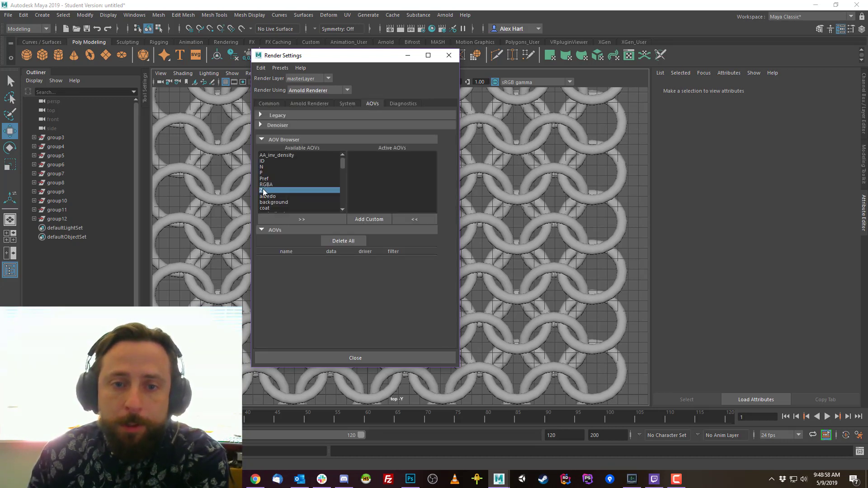
{"action": "left_click", "coordinate": [301, 220]}
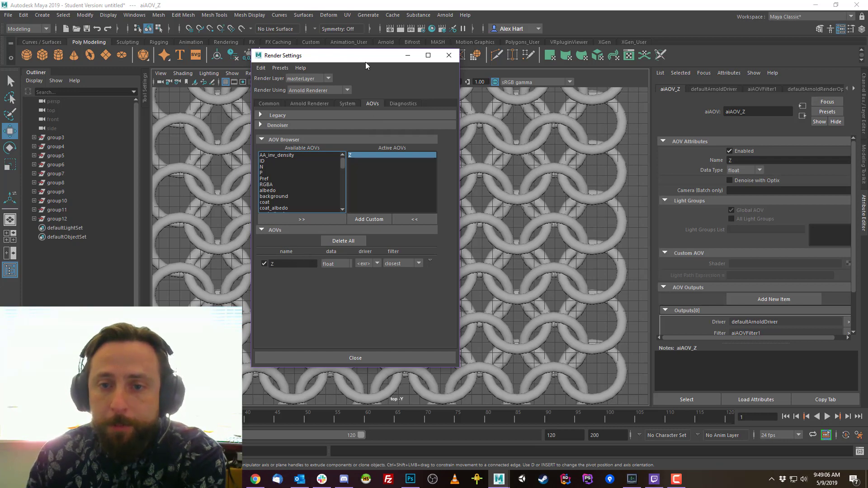
{"action": "left_click_drag", "start_coordinate": [365, 60], "coordinate": [380, 62]}
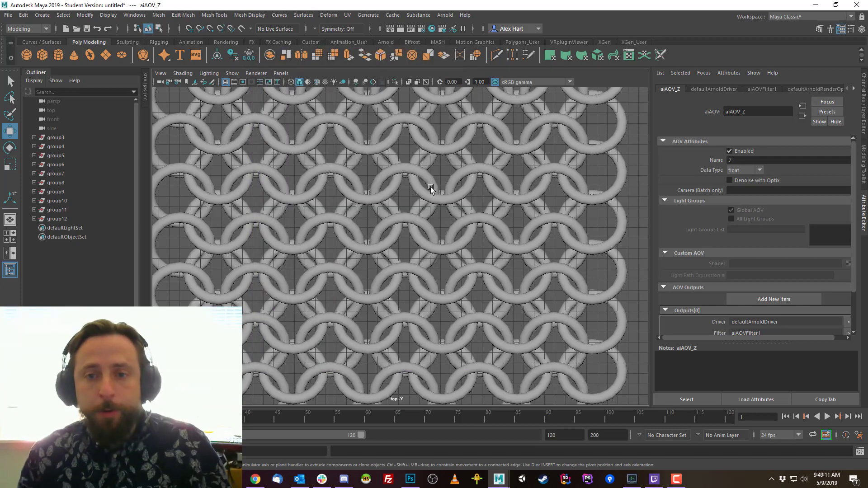
- Center the chainmail sheet in the top view and render it in the Arnold RenderView through the topShape camera
{"action": "middle_click_drag", "start_coordinate": [410, 189], "coordinate": [428, 188], "text": "alt"}
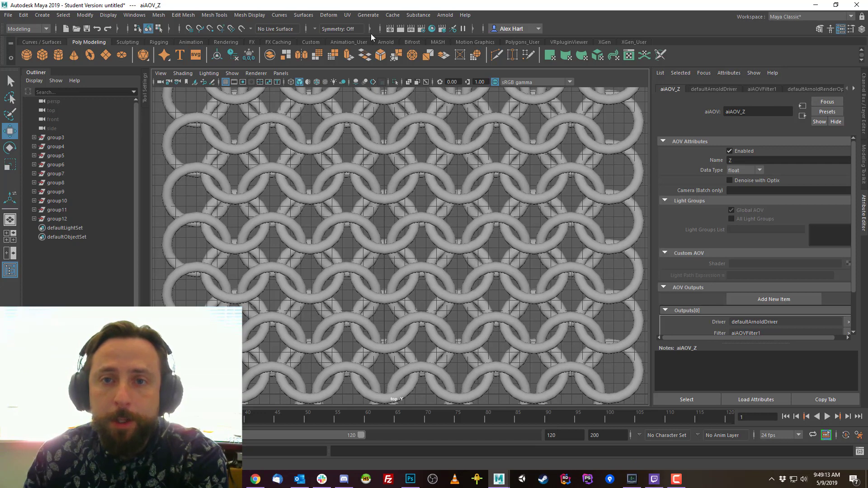
{"action": "left_click", "coordinate": [41, 29]}
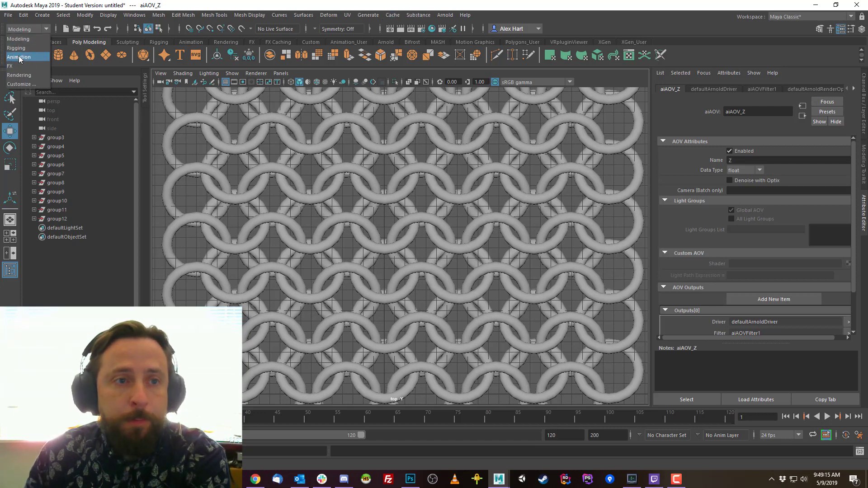
{"action": "left_click", "coordinate": [19, 75]}
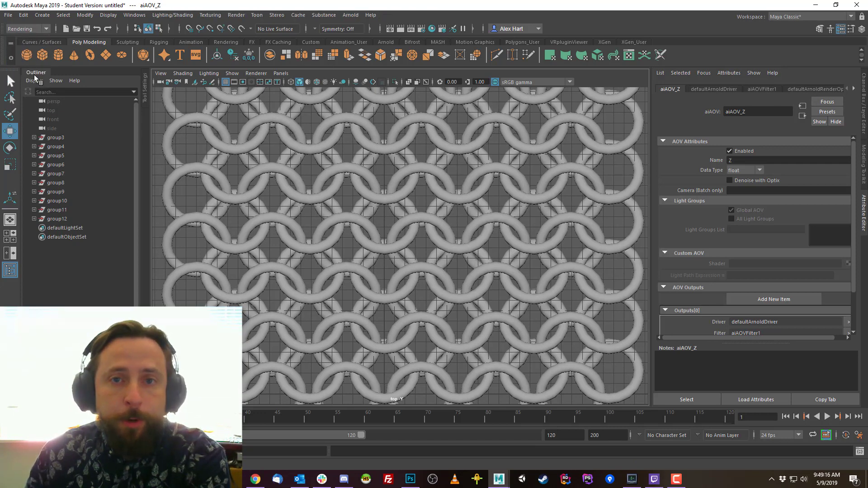
{"action": "left_click", "coordinate": [348, 17]}
{"action": "left_click", "coordinate": [382, 40]}
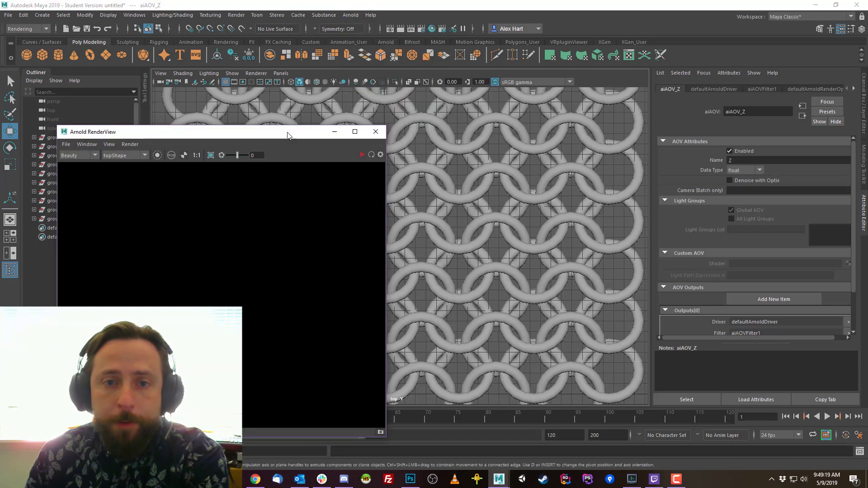
{"action": "left_click_drag", "start_coordinate": [287, 135], "coordinate": [332, 81]}
{"action": "left_click", "coordinate": [159, 102]}
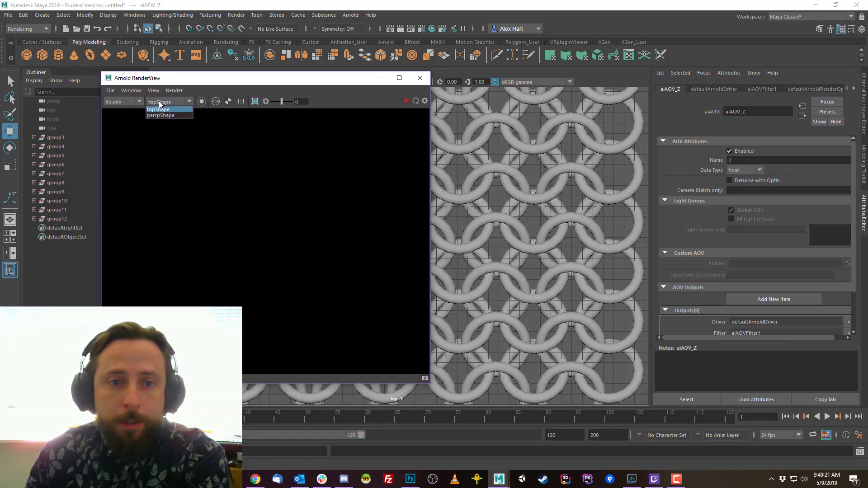
{"action": "left_click", "coordinate": [176, 100]}
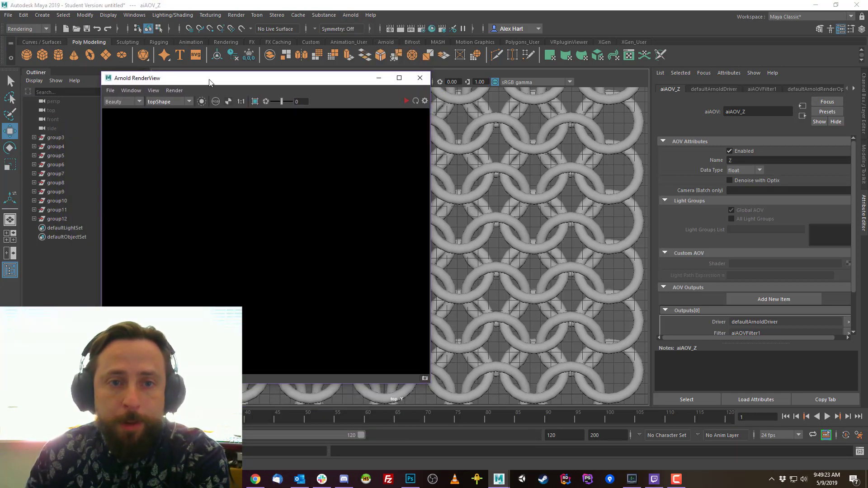
{"action": "left_click", "coordinate": [415, 101]}
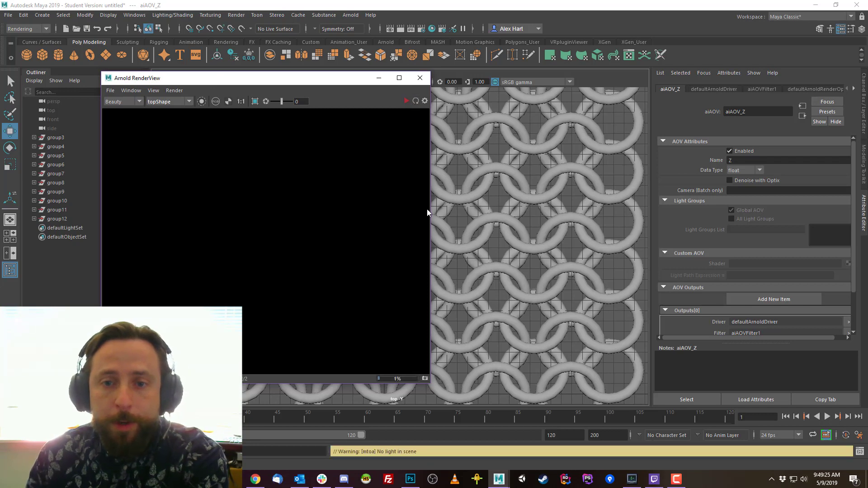
- Check the render's alpha channel and display its Z AOV in an enlarged render window
{"action": "left_click", "coordinate": [228, 103]}
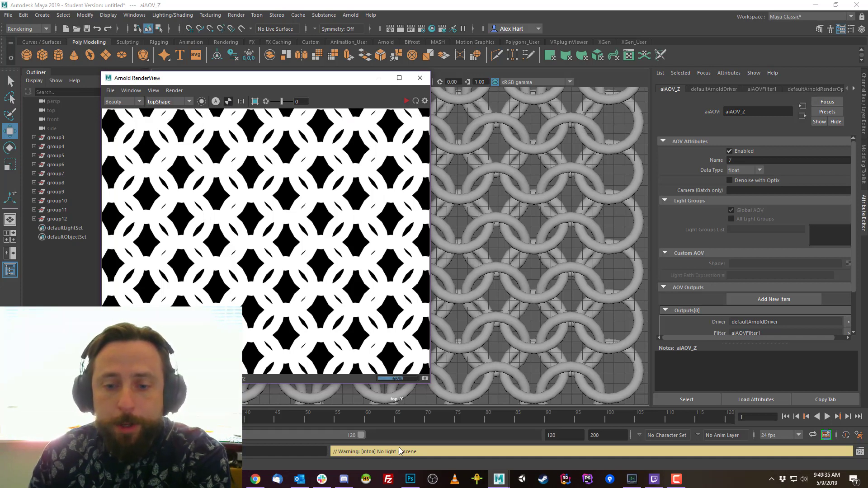
{"action": "left_click", "coordinate": [229, 103]}
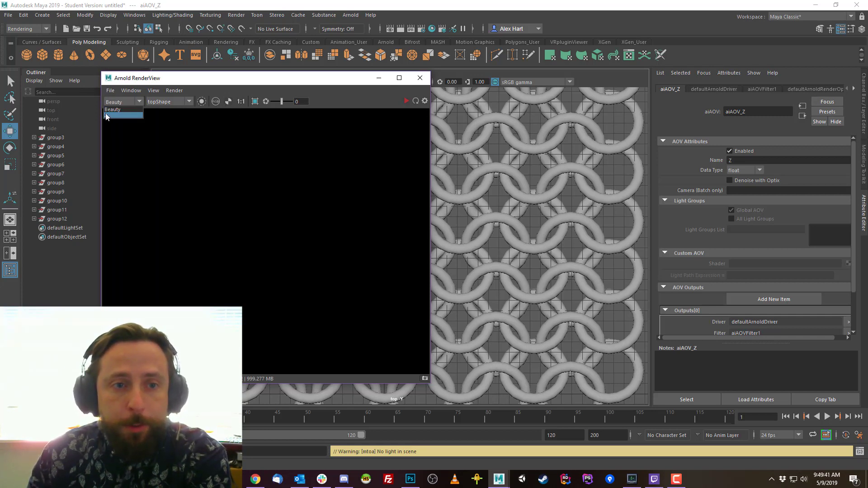
{"action": "left_click", "coordinate": [107, 116]}
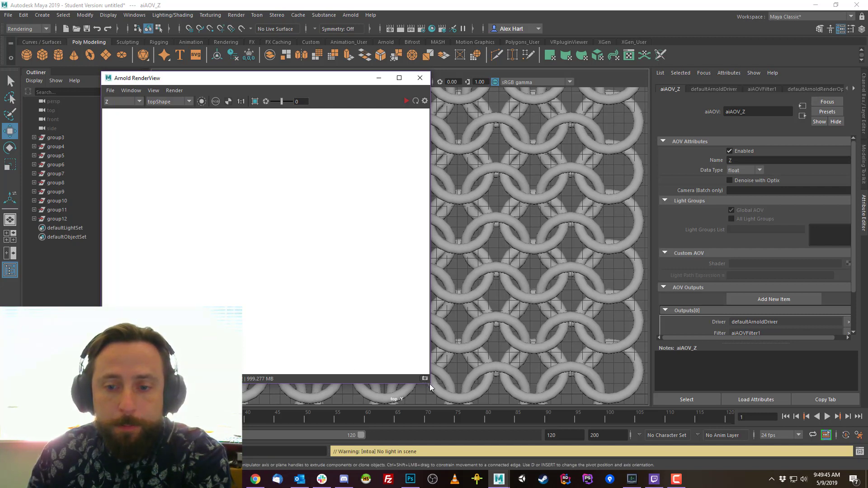
{"action": "left_click_drag", "start_coordinate": [430, 388], "coordinate": [583, 409]}
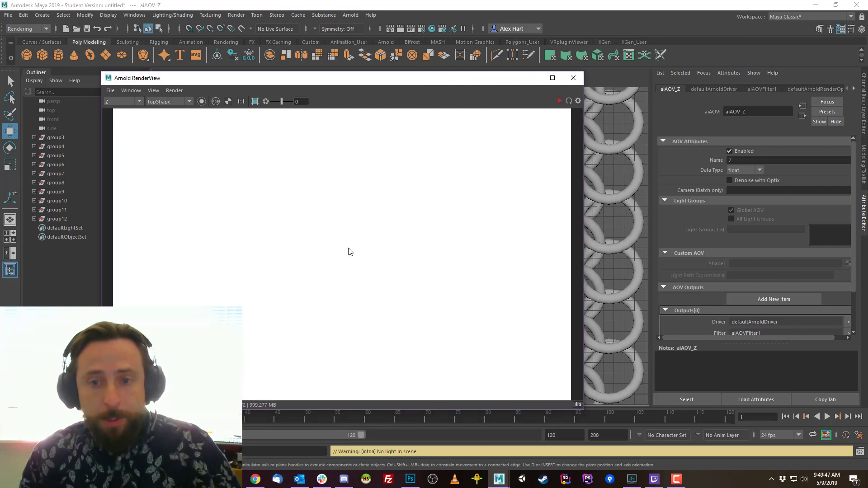
{"action": "scroll", "coordinate": [354, 248], "scroll_direction": "down", "scroll_amount": 4}
{"action": "middle_click_drag", "start_coordinate": [345, 250], "coordinate": [322, 266]}
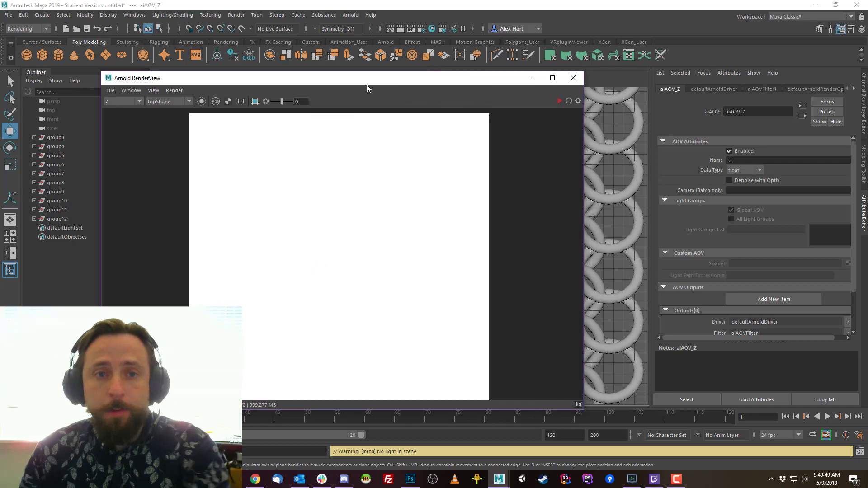
- Inspect the top camera's Translate Y value to see how far it sits from the chainmail
{"action": "left_click_drag", "start_coordinate": [367, 89], "coordinate": [345, 220]}
{"action": "left_click", "coordinate": [51, 110]}
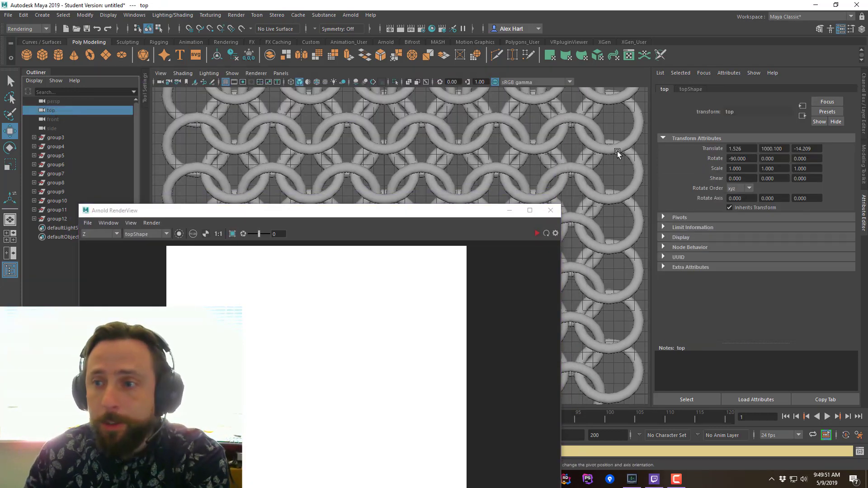
{"action": "left_click", "coordinate": [775, 149]}
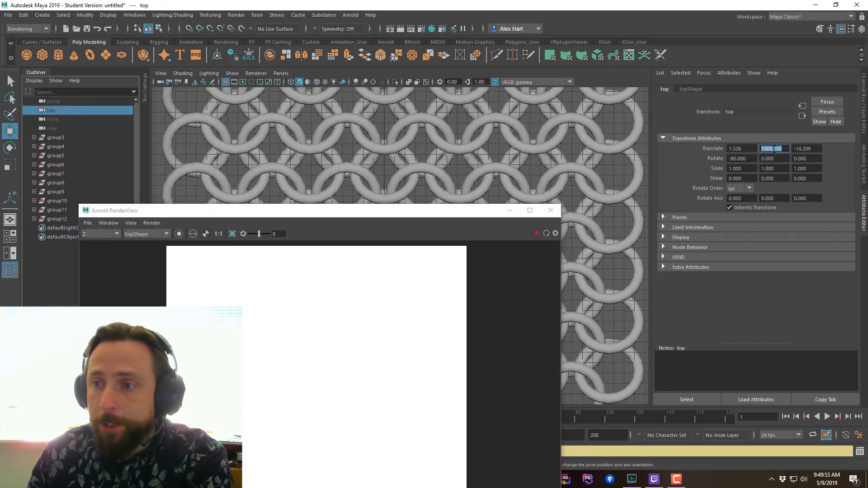
{"action": "left_click", "coordinate": [783, 148]}
{"action": "left_click_drag", "start_coordinate": [782, 149], "coordinate": [754, 149]}
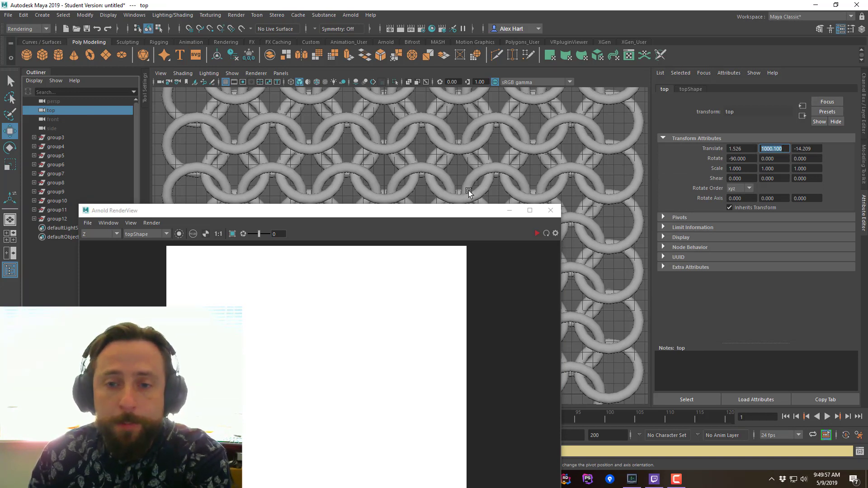
- Set the render view exposure to -12 for the displayed Z pass
{"action": "left_click_drag", "start_coordinate": [451, 211], "coordinate": [458, 108]}
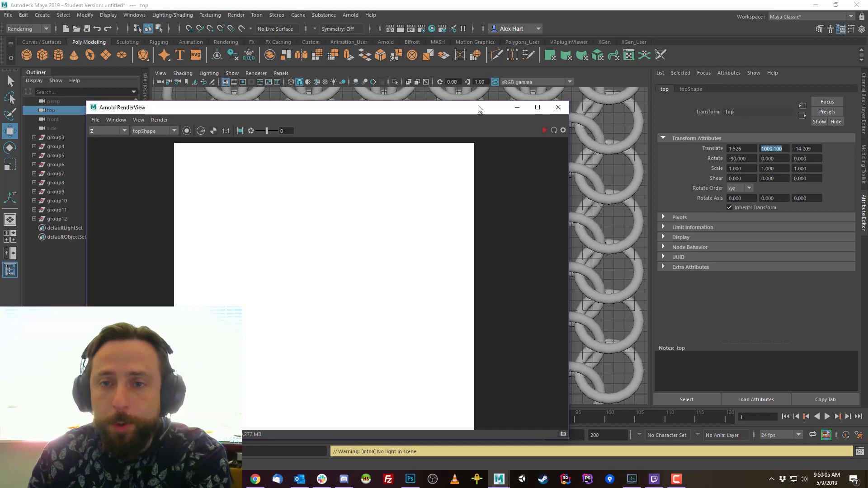
{"action": "mouse_move", "coordinate": [475, 108]}
{"action": "left_mouse_down"}
{"action": "mouse_move", "coordinate": [504, 147]}
{"action": "mouse_move", "coordinate": [486, 112]}
{"action": "left_mouse_up"}
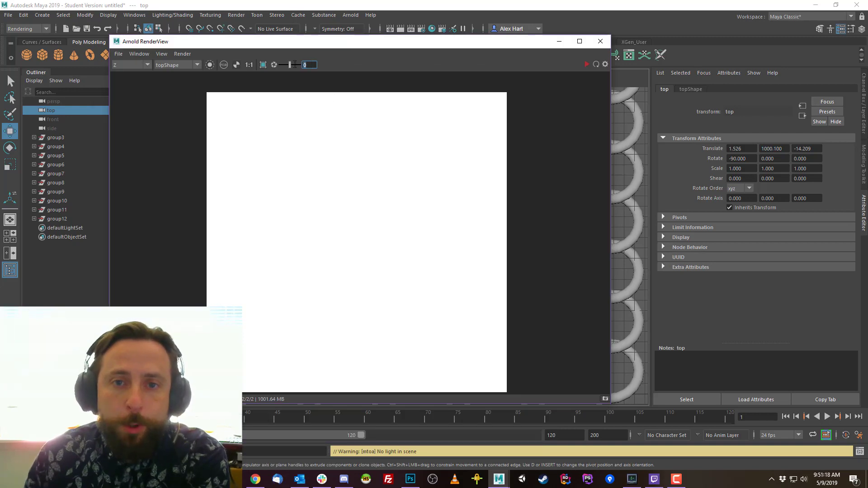
{"action": "type", "text": "-12"}
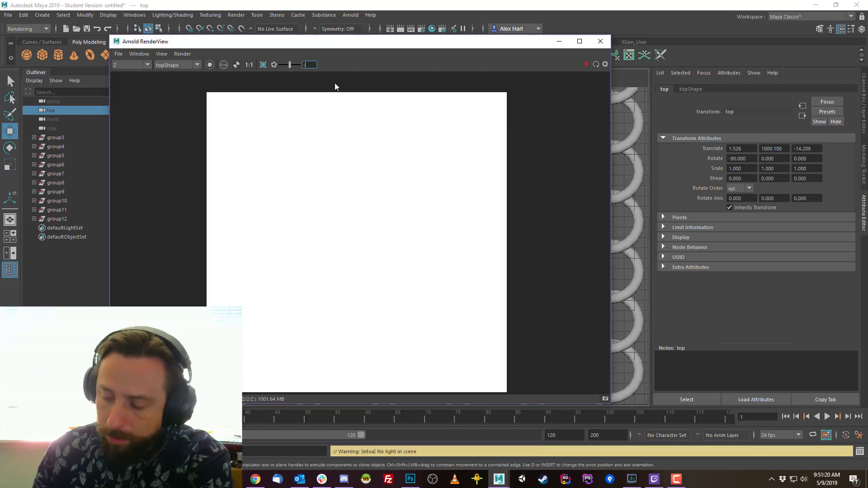
{"action": "key", "text": "Return"}
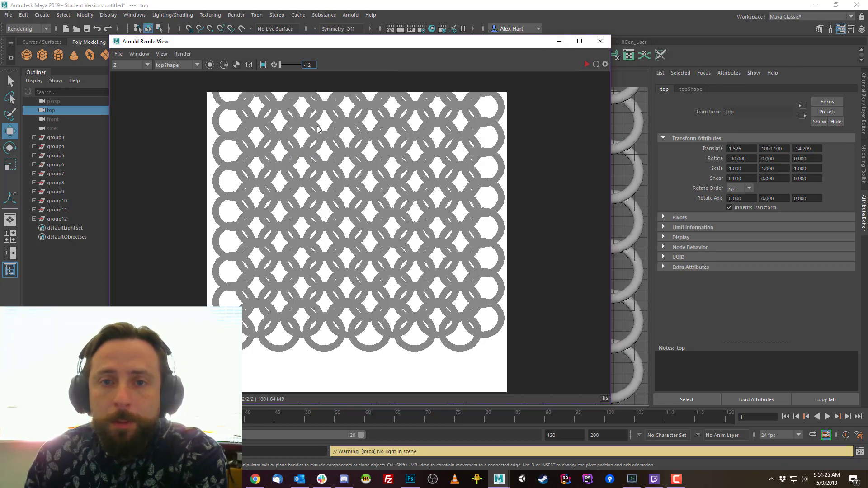
- Close the render view and lower the top camera to a Translate Y of 1.880, just above the chainmail
{"action": "left_click", "coordinate": [600, 41]}
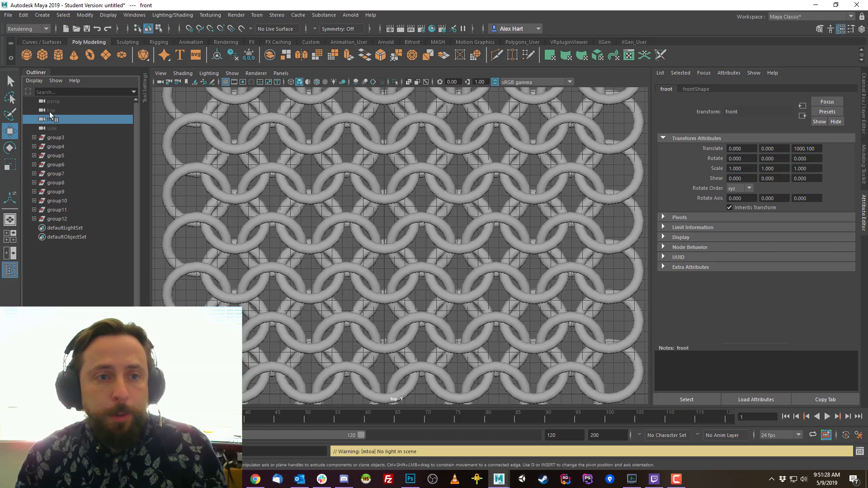
{"action": "left_click", "coordinate": [774, 148]}
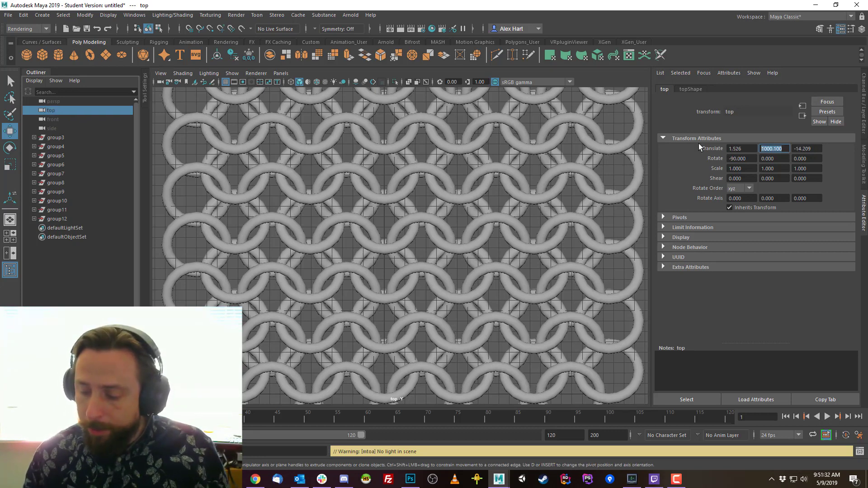
{"action": "type", "text": "2"}
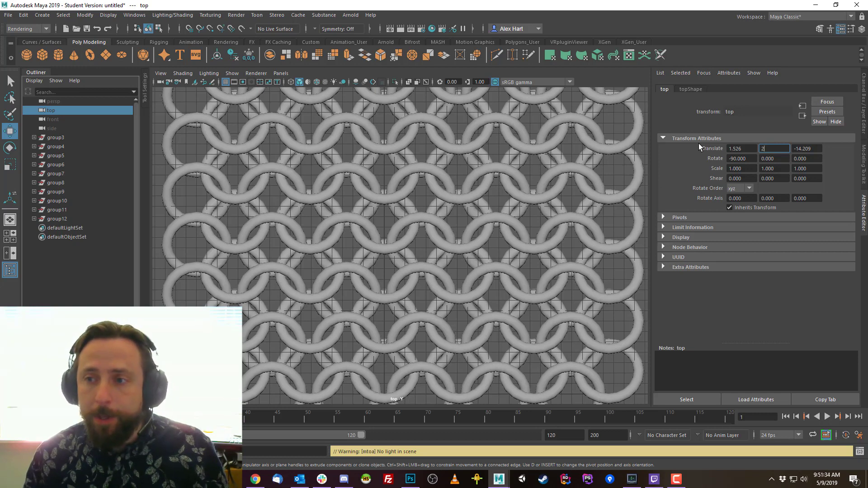
{"action": "key", "text": "Return"}
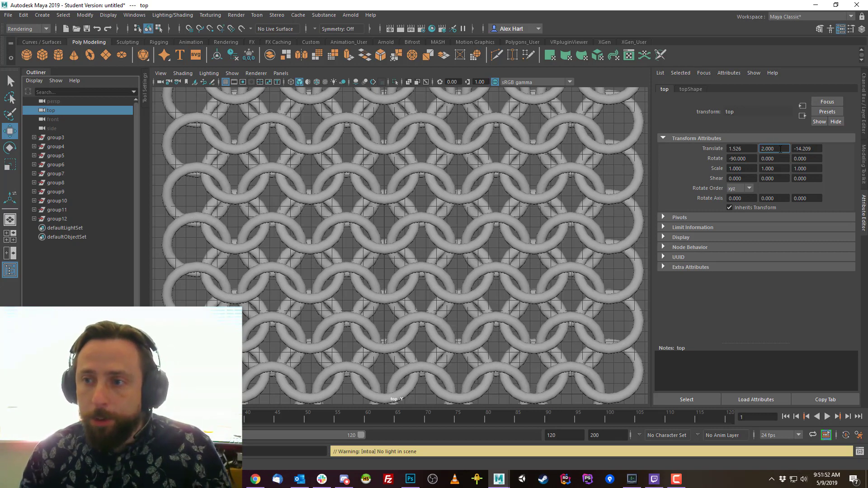
{"action": "mouse_move", "coordinate": [780, 149]}
{"action": "left_mouse_down", "text": "ctrl"}
{"action": "mouse_move", "coordinate": [620, 143]}
{"action": "mouse_move", "coordinate": [776, 149]}
{"action": "left_mouse_up", "text": "ctrl"}
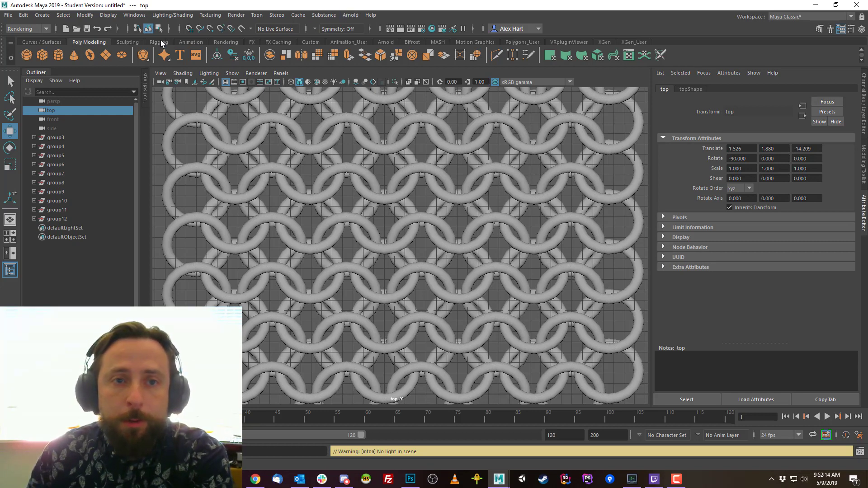
- Re-render the chainmail through topShape in the Arnold RenderView, check its alpha channel and display the Z AOV
{"action": "left_click", "coordinate": [342, 17]}
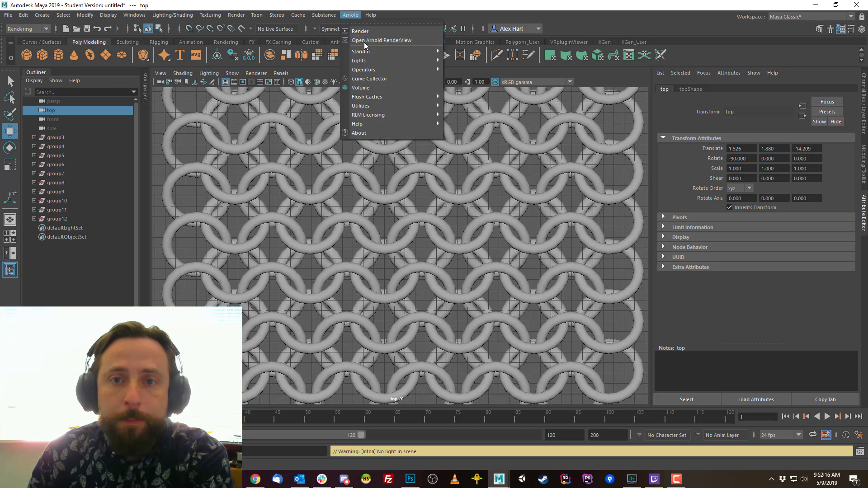
{"action": "left_click", "coordinate": [365, 44]}
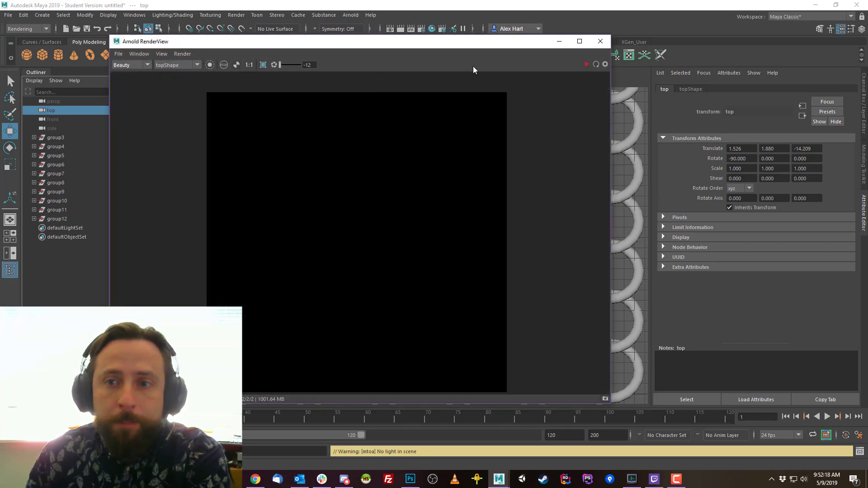
{"action": "left_click", "coordinate": [586, 65]}
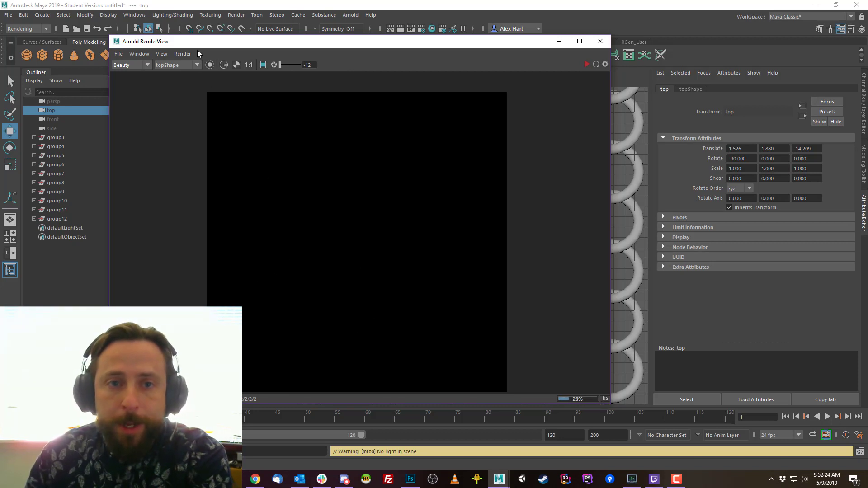
{"action": "left_click", "coordinate": [223, 65]}
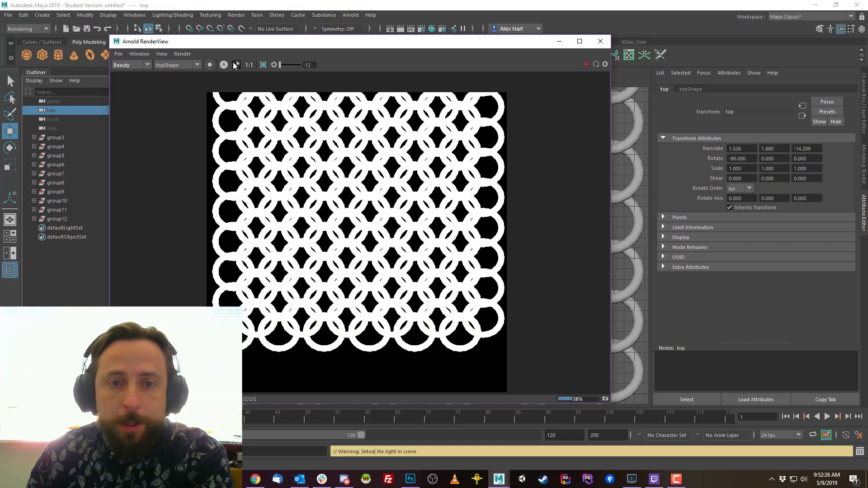
{"action": "left_click", "coordinate": [235, 65]}
{"action": "left_click", "coordinate": [127, 65]}
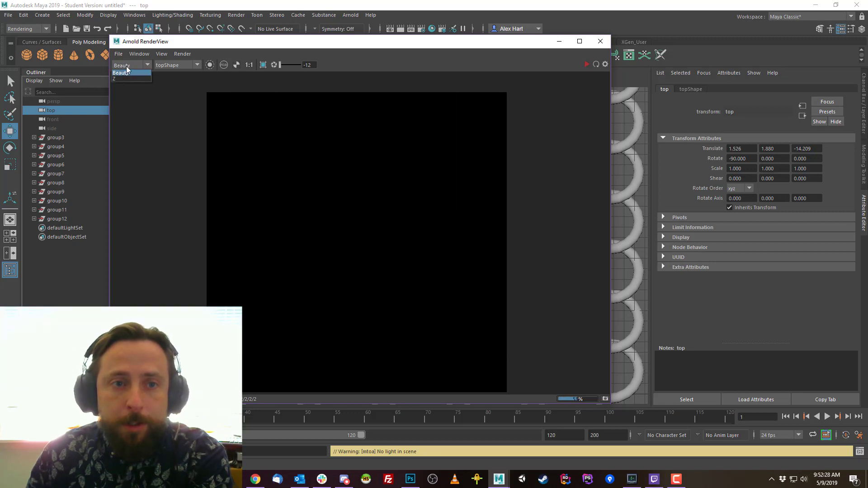
{"action": "left_click", "coordinate": [117, 79]}
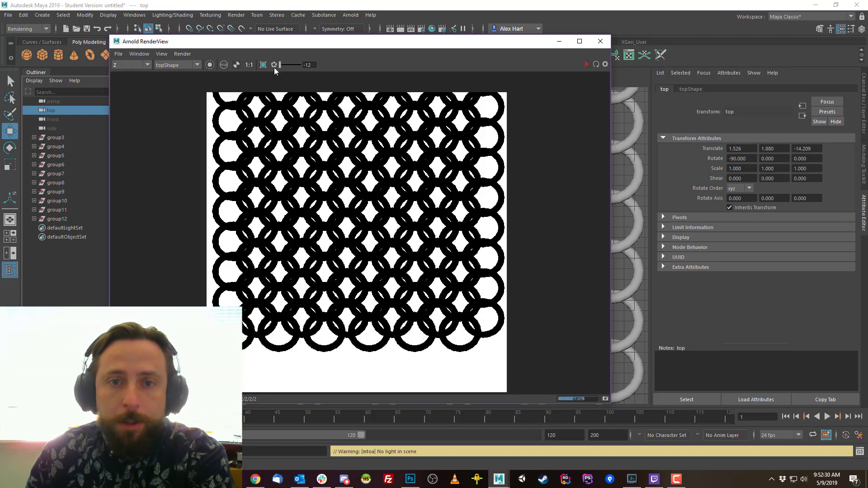
- Set the render view exposure to -2.50 for the displayed Z pass
{"action": "left_click_drag", "start_coordinate": [277, 65], "coordinate": [290, 65]}
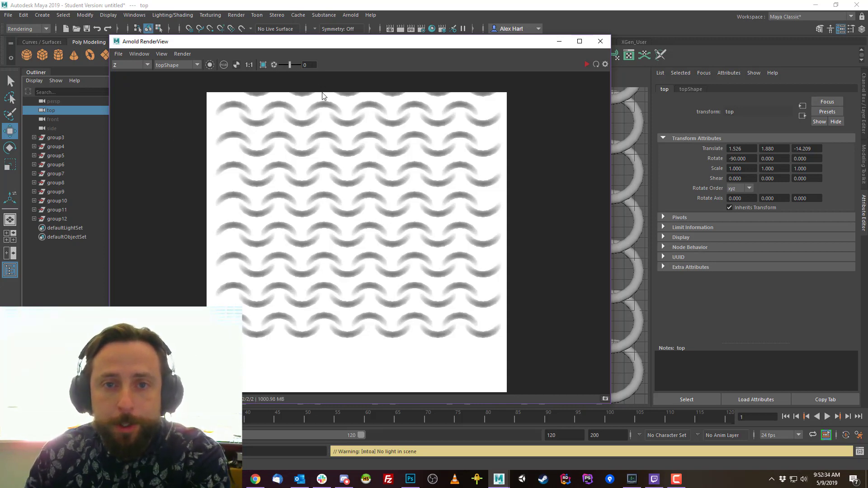
{"action": "left_click_drag", "start_coordinate": [289, 64], "coordinate": [284, 65]}
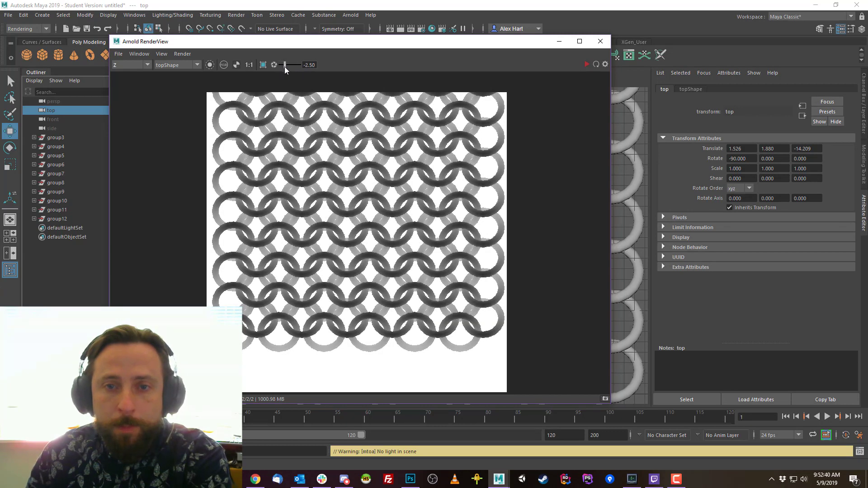
{"action": "left_click_drag", "start_coordinate": [325, 41], "coordinate": [336, 26]}
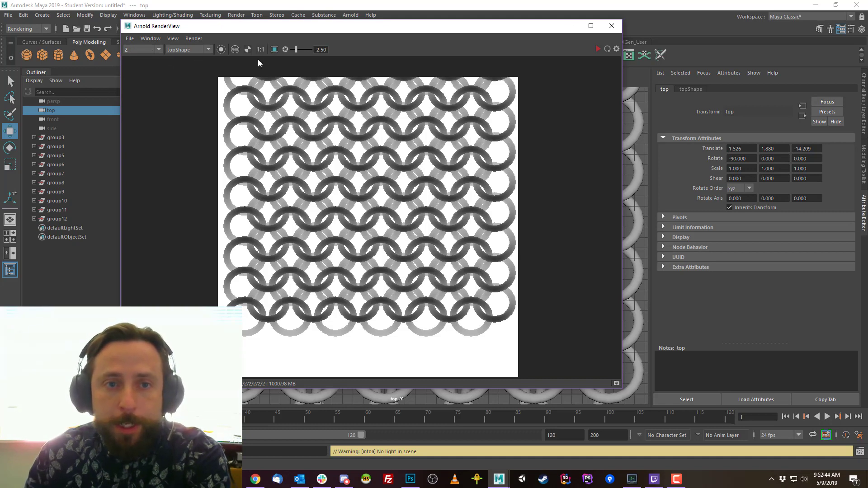
- Compare the alpha channels of the Z and Beauty AOVs, then return to the Z pass in full color
{"action": "left_click", "coordinate": [235, 49]}
{"action": "left_click", "coordinate": [158, 49]}
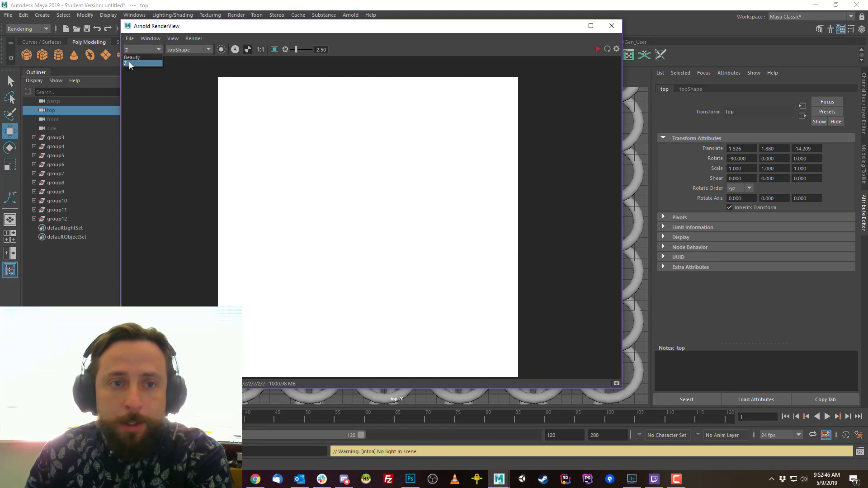
{"action": "left_click", "coordinate": [132, 58]}
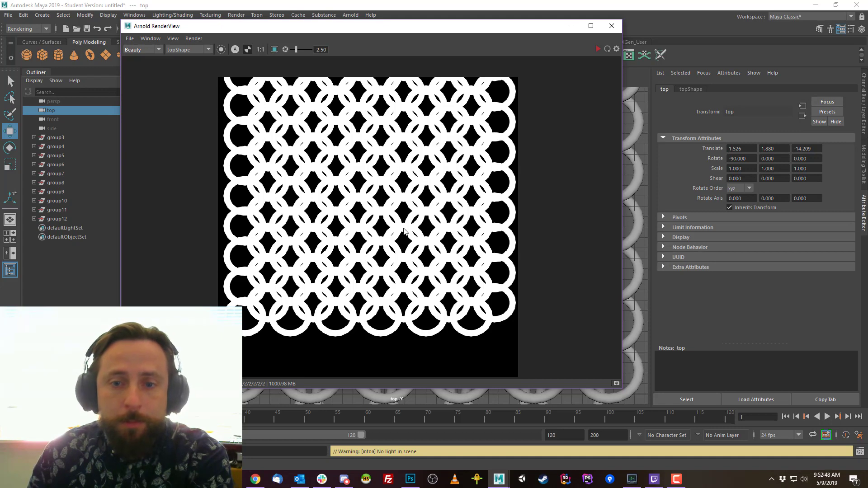
{"action": "left_click", "coordinate": [140, 49]}
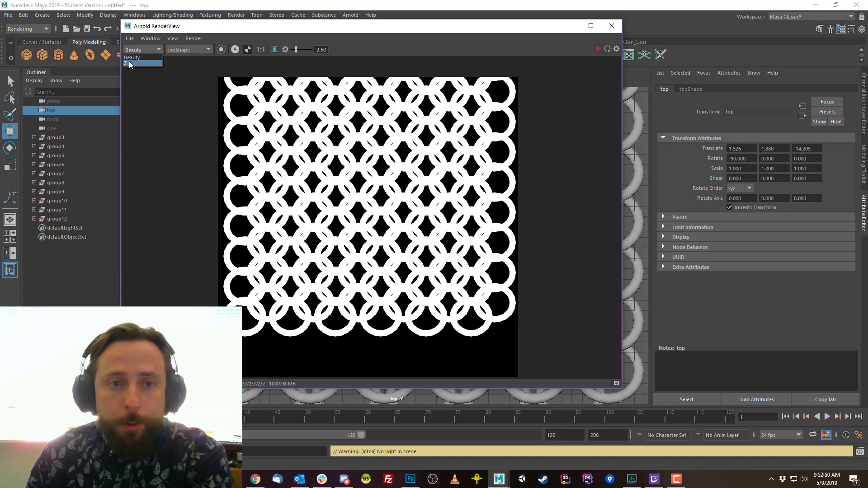
{"action": "left_click", "coordinate": [132, 64]}
{"action": "left_click", "coordinate": [247, 49]}
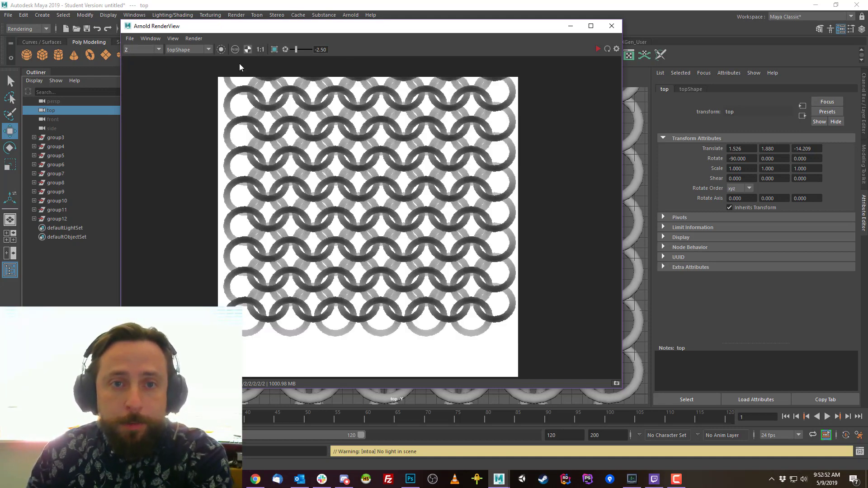
- Save the render as chain.exr and open that file in Photoshop, accepting the offered Exr-IO import options
{"action": "left_click", "coordinate": [129, 38]}
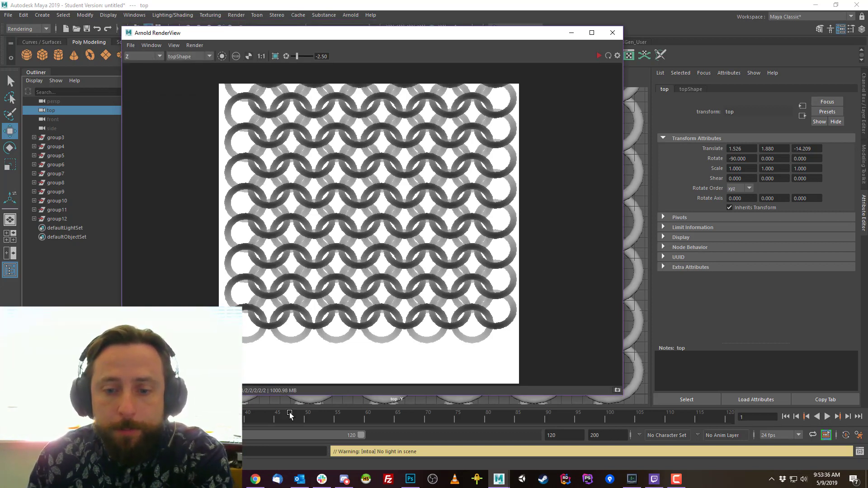
{"action": "left_click", "coordinate": [410, 480]}
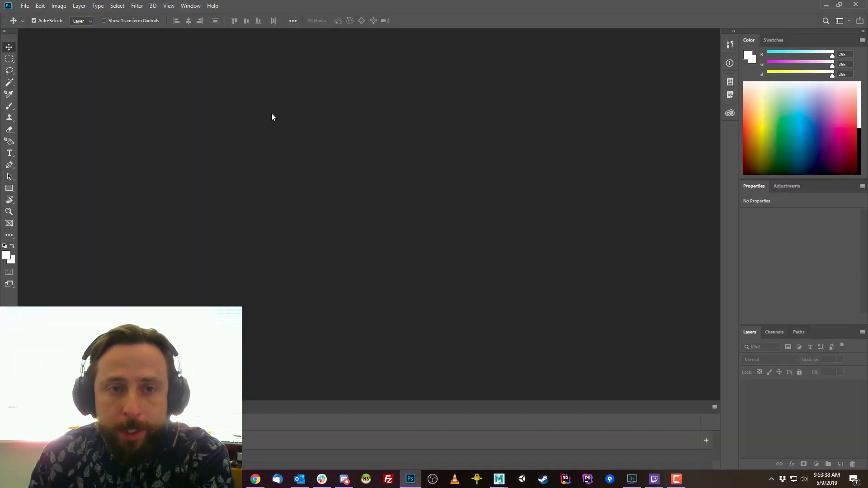
{"action": "left_click", "coordinate": [24, 6]}
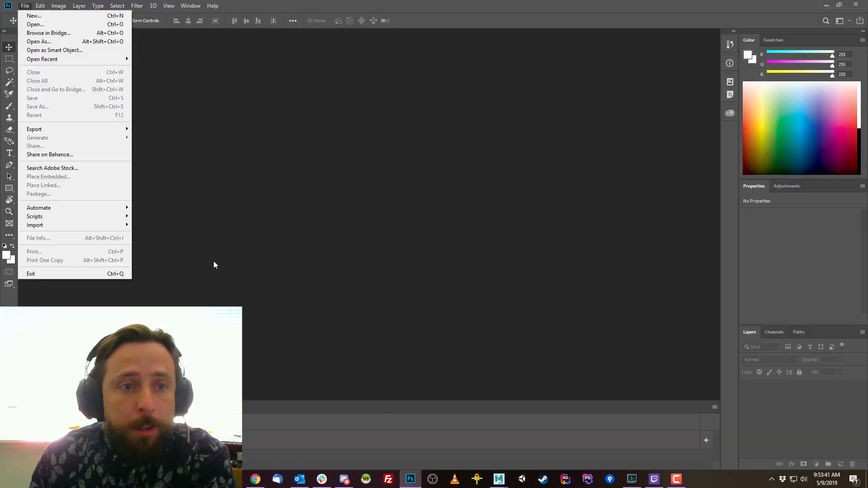
{"action": "left_click", "coordinate": [38, 25]}
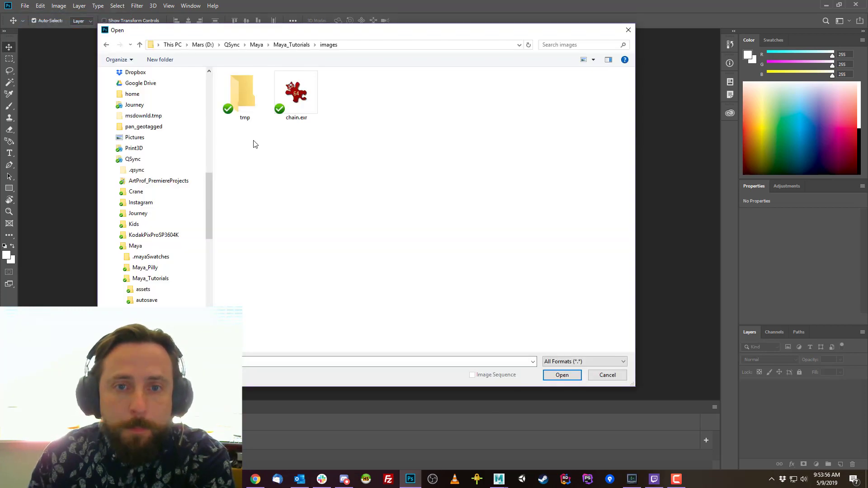
{"action": "double_click", "coordinate": [299, 96]}
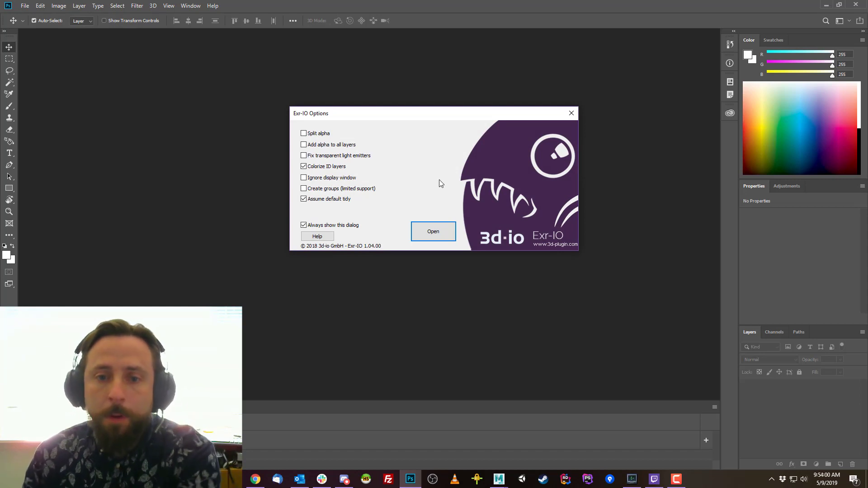
{"action": "left_click", "coordinate": [432, 235]}
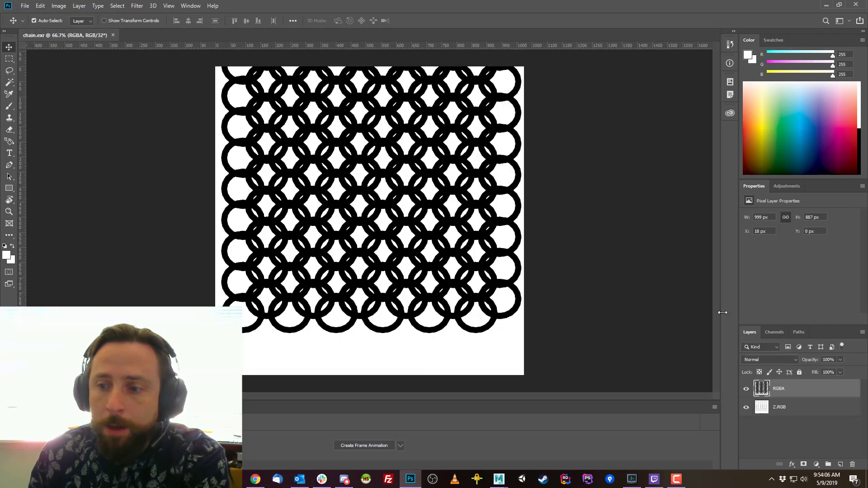
- Inspect the channels of chain.exr and toggle the RGBA and Z.RGB layers to see what each contains
{"action": "left_click", "coordinate": [774, 332]}
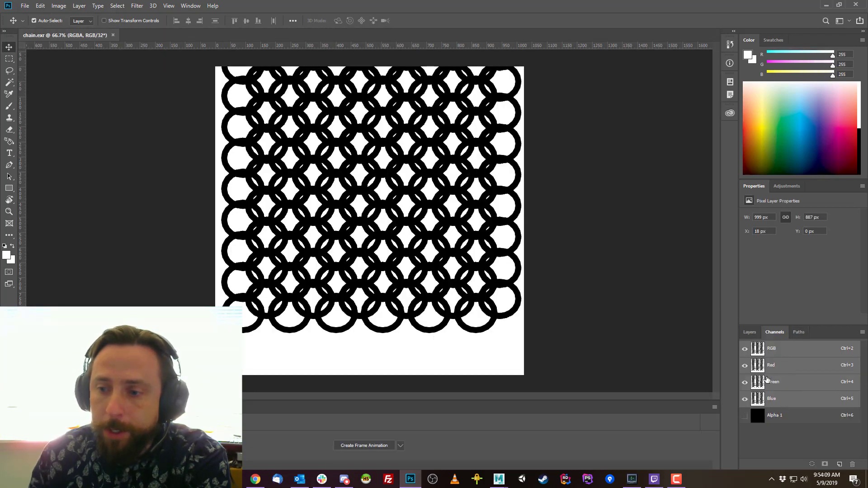
{"action": "left_click", "coordinate": [749, 332]}
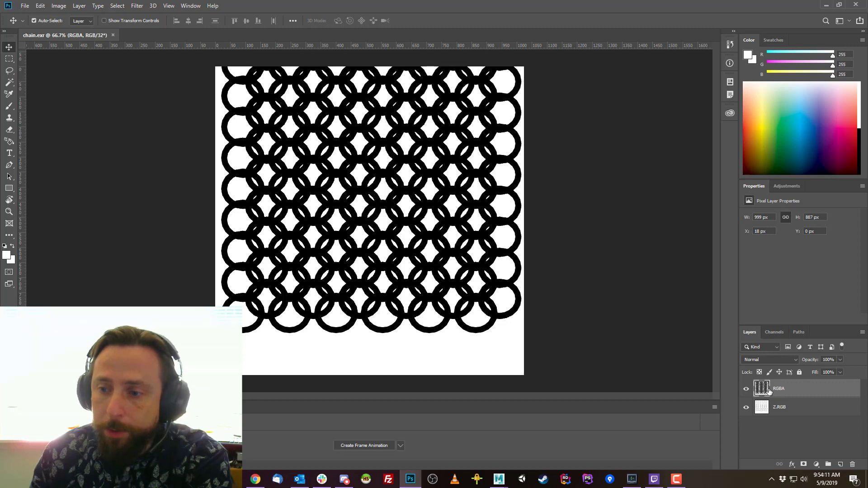
{"action": "left_click", "coordinate": [747, 389]}
{"action": "left_click", "coordinate": [747, 389]}
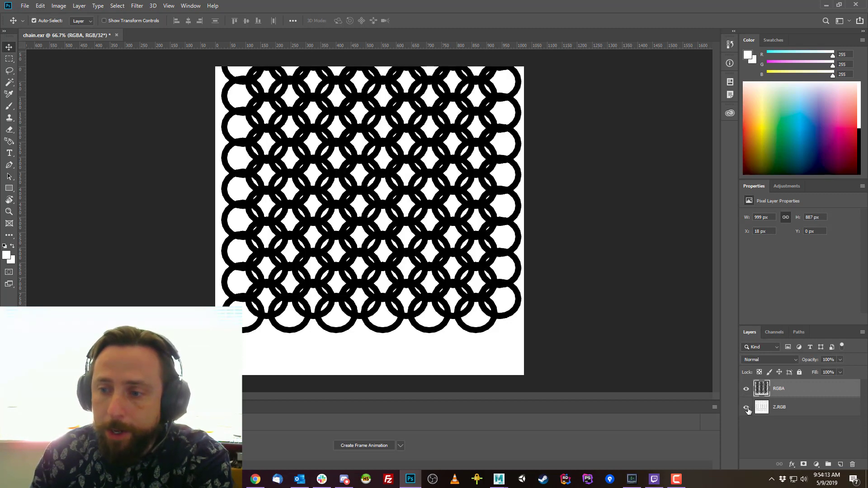
{"action": "left_click", "coordinate": [746, 409]}
{"action": "left_click", "coordinate": [747, 408]}
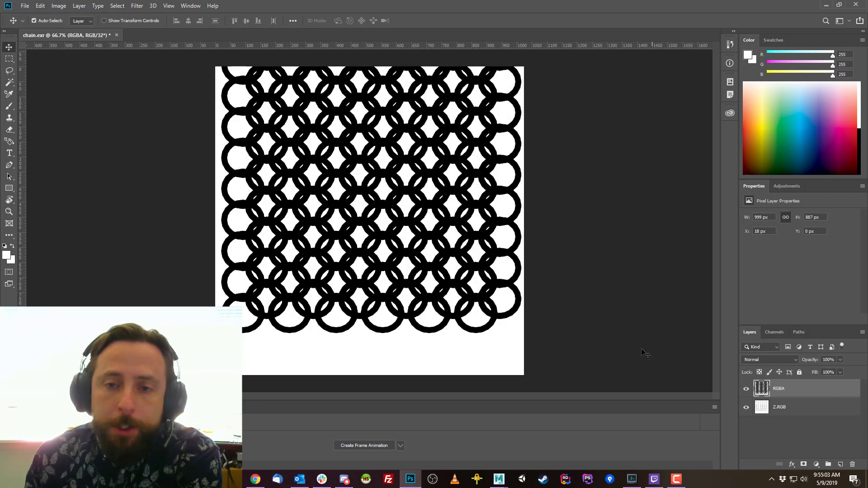
- Hide the RGBA layer to isolate Z.RGB, and preview the depth image at a lower exposure
{"action": "left_click", "coordinate": [747, 407]}
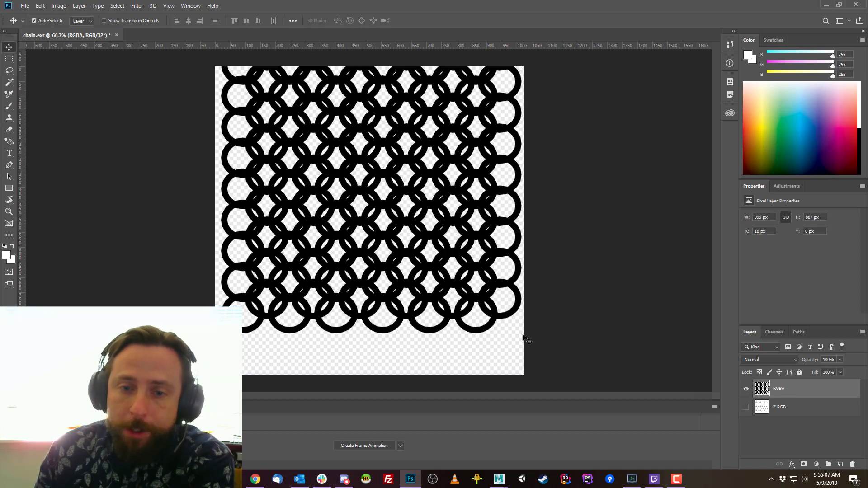
{"action": "left_click", "coordinate": [746, 389]}
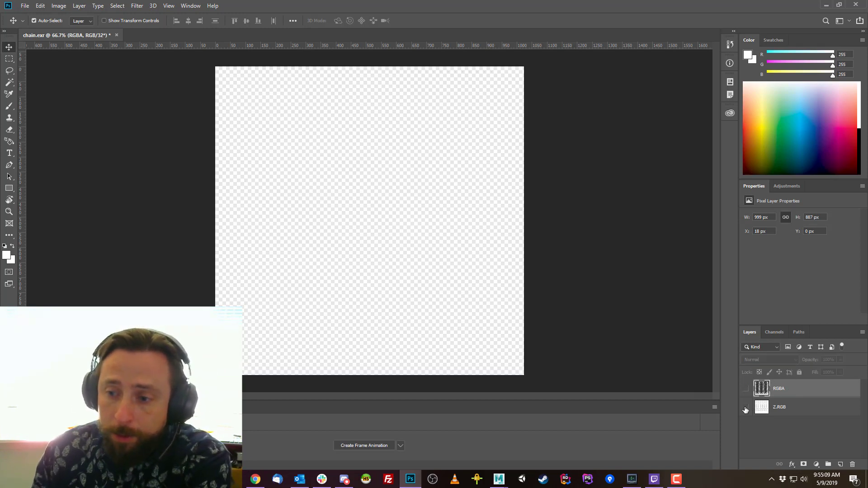
{"action": "left_click", "coordinate": [746, 407]}
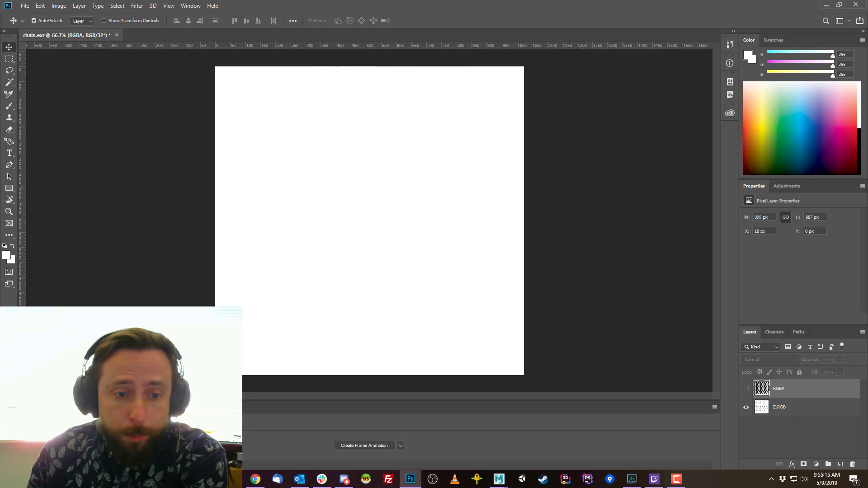
{"action": "left_click", "coordinate": [124, 396]}
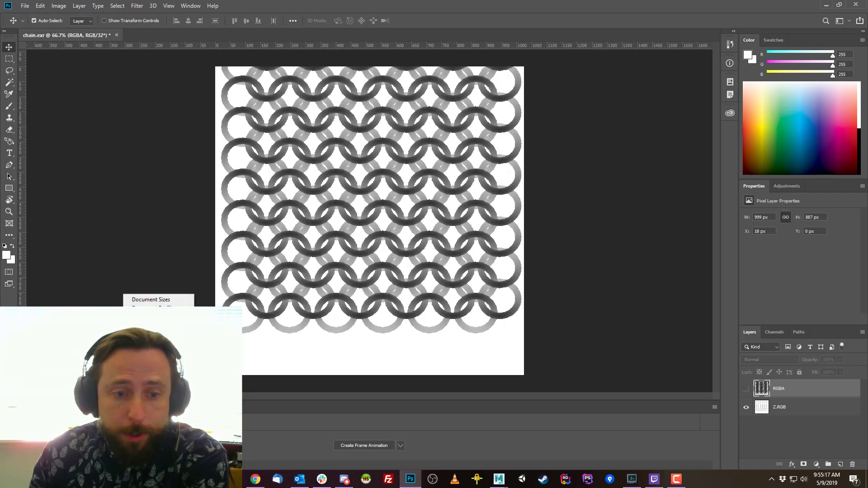
{"action": "key", "text": "Escape"}
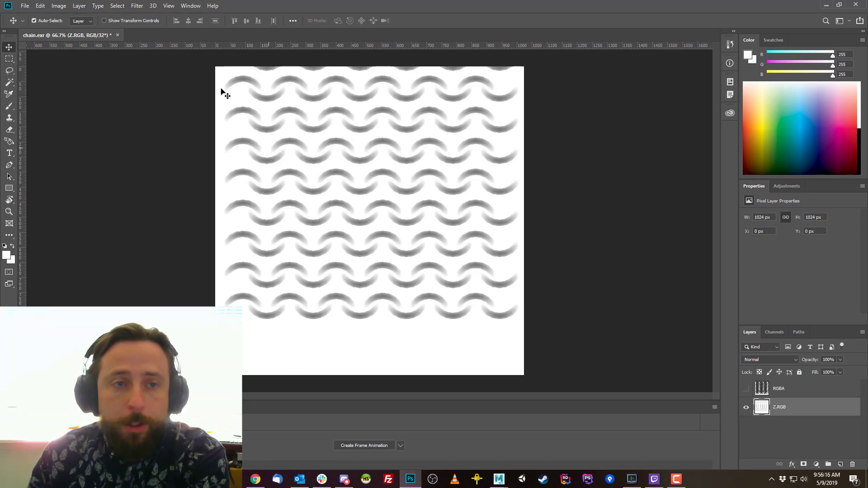
- Apply an Exposure adjustment of -3.03 to the Z.RGB layer
{"action": "left_click", "coordinate": [77, 5]}
{"action": "mouse_move", "coordinate": [59, 6]}
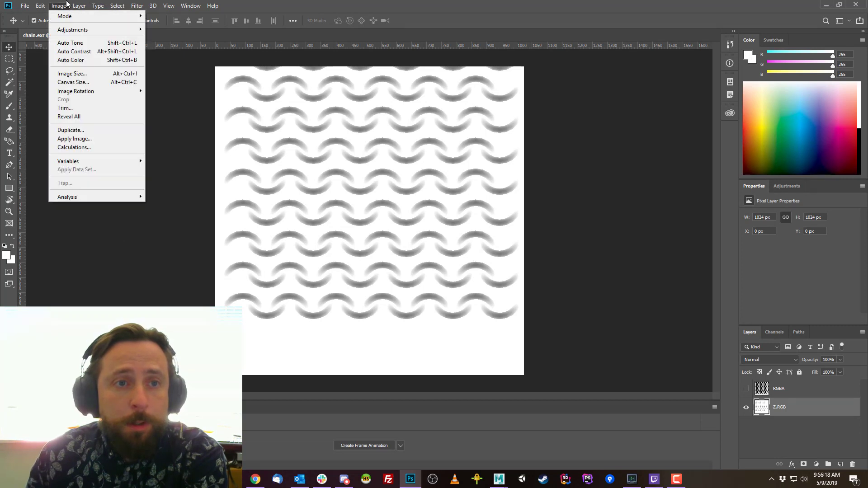
{"action": "mouse_move", "coordinate": [77, 29]}
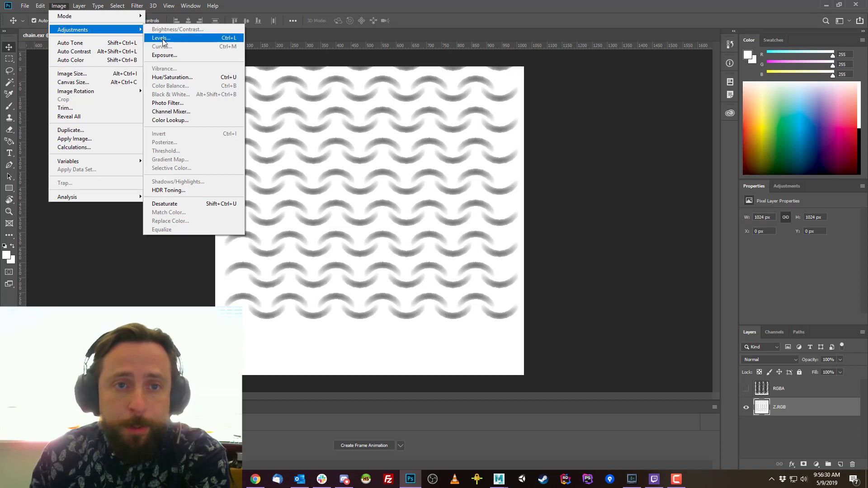
{"action": "left_click", "coordinate": [164, 56]}
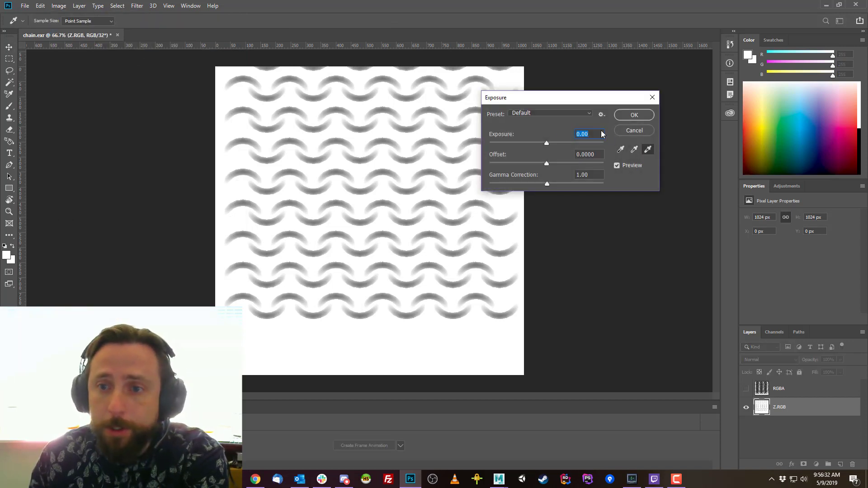
{"action": "left_click_drag", "start_coordinate": [543, 145], "coordinate": [521, 144]}
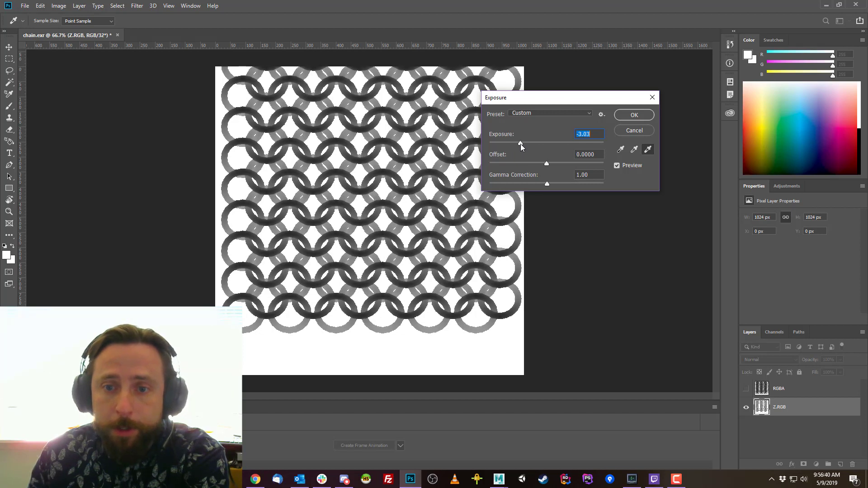
{"action": "left_click", "coordinate": [634, 116]}
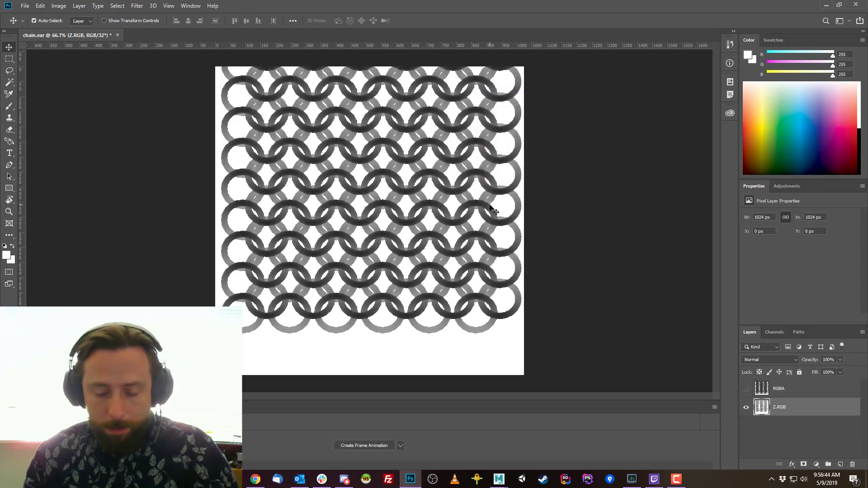
- Apply a Levels adjustment to the Z.RGB layer with input black at 3 and input white at 98
{"action": "left_click", "coordinate": [58, 5]}
{"action": "mouse_move", "coordinate": [73, 7]}
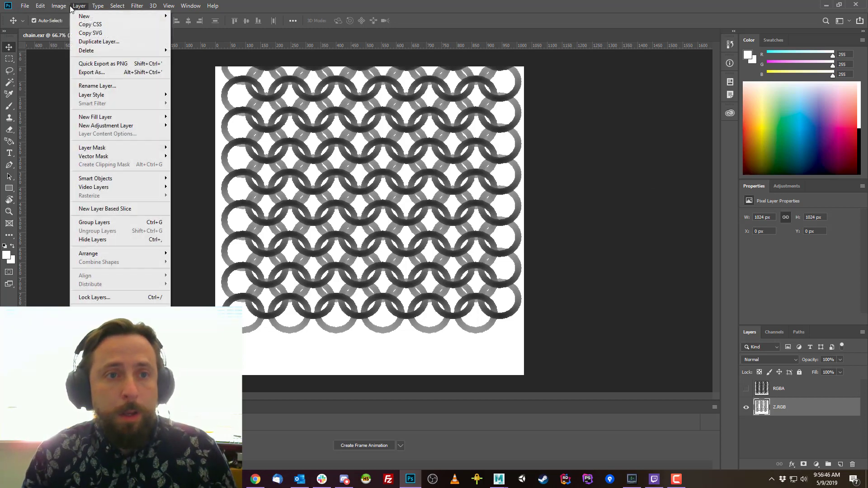
{"action": "mouse_move", "coordinate": [93, 29]}
{"action": "left_click", "coordinate": [174, 39]}
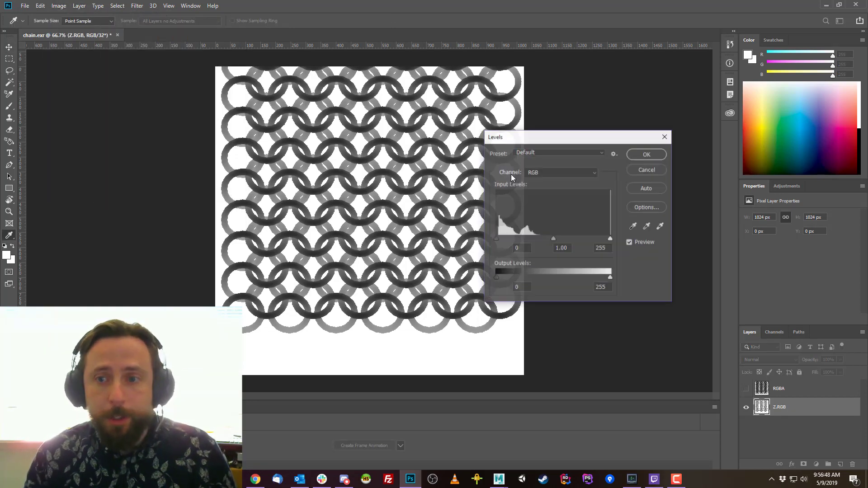
{"action": "left_click_drag", "start_coordinate": [550, 141], "coordinate": [571, 134]}
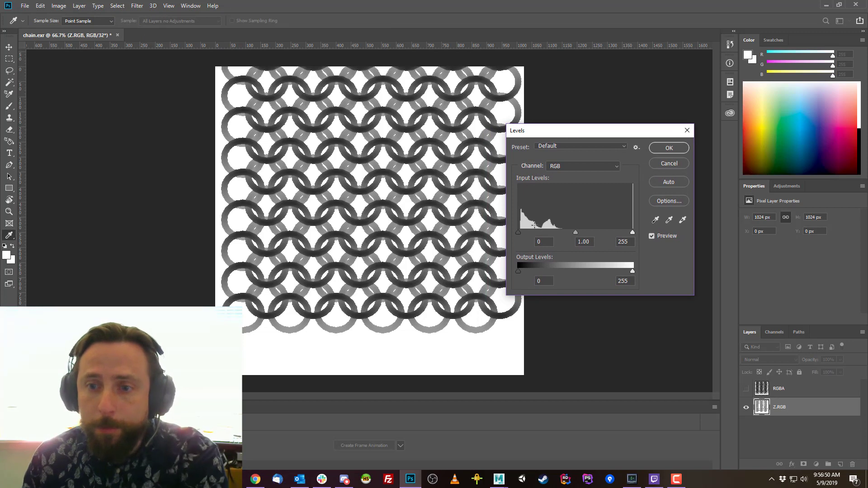
{"action": "left_click", "coordinate": [518, 233]}
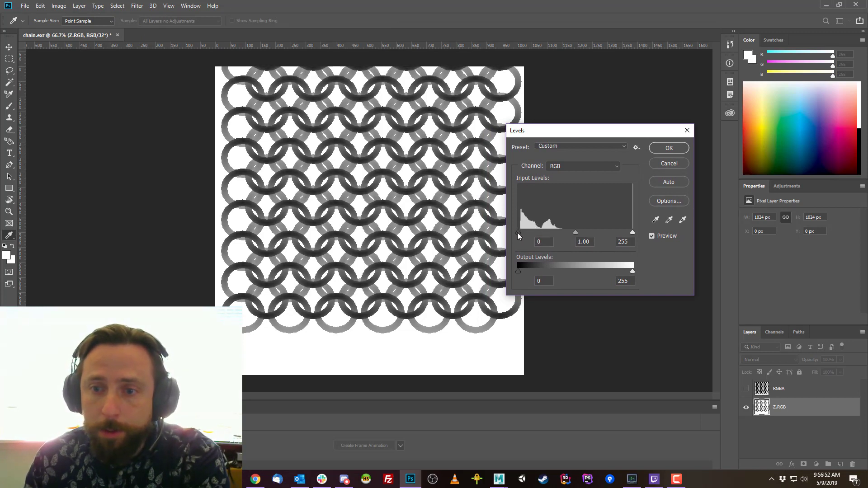
{"action": "left_click_drag", "start_coordinate": [632, 232], "coordinate": [567, 233]}
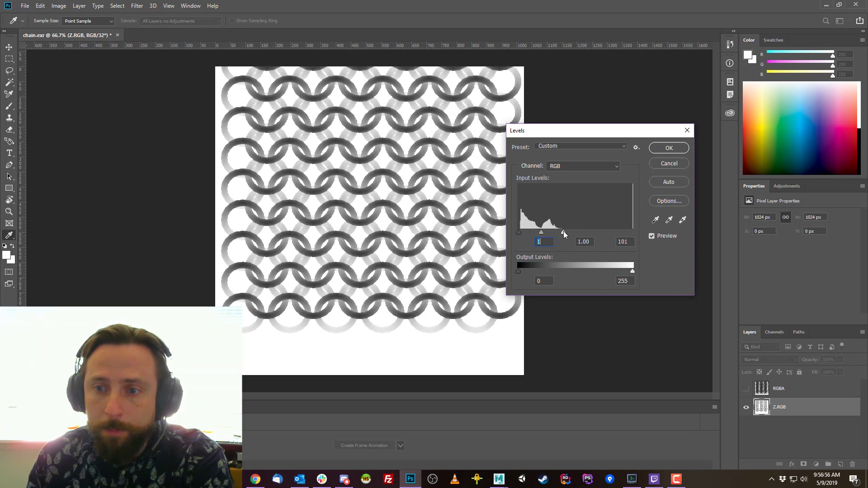
{"action": "mouse_move", "coordinate": [520, 231]}
{"action": "left_mouse_down"}
{"action": "mouse_move", "coordinate": [538, 232]}
{"action": "mouse_move", "coordinate": [519, 235]}
{"action": "left_mouse_up"}
{"action": "left_click", "coordinate": [520, 233]}
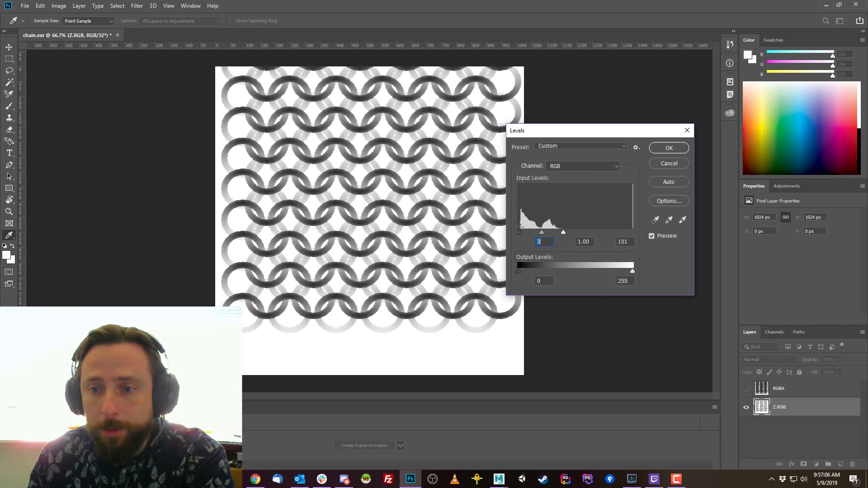
{"action": "left_click_drag", "start_coordinate": [564, 232], "coordinate": [562, 232]}
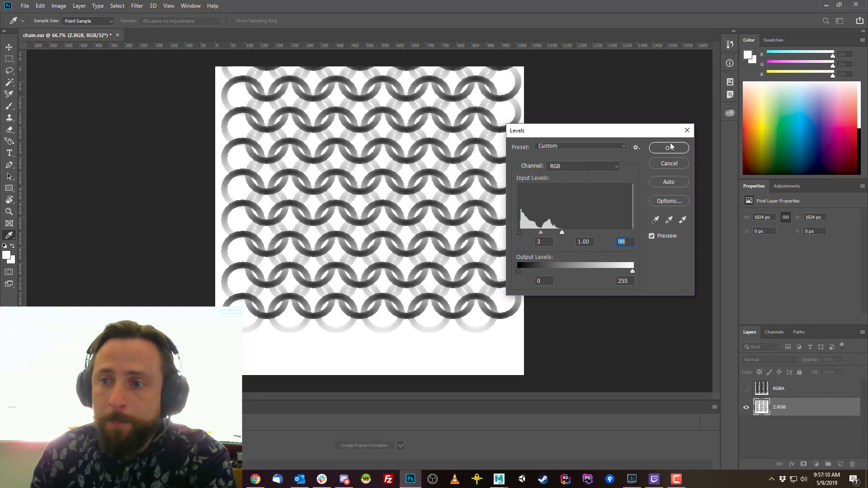
{"action": "left_click", "coordinate": [670, 147]}
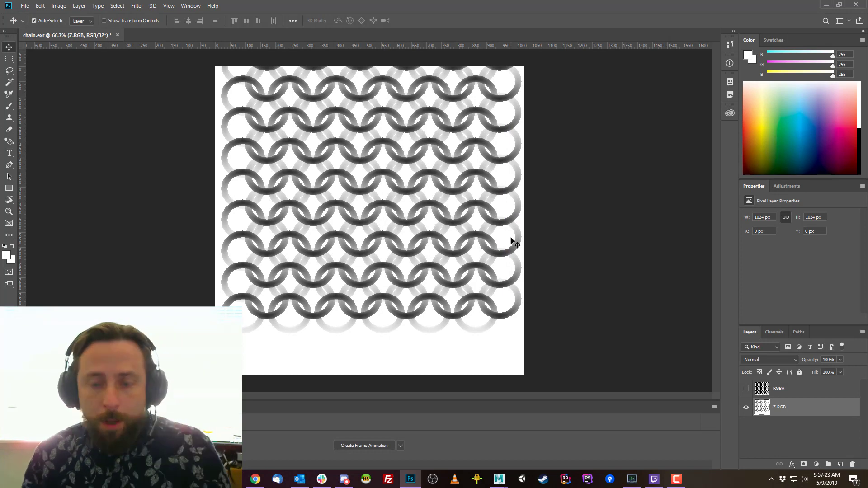
- Crop the image to a repeating square chainmail tile of about 309 × 309 px, aligning its edges to matching points on the rings
{"action": "key", "text": "c"}
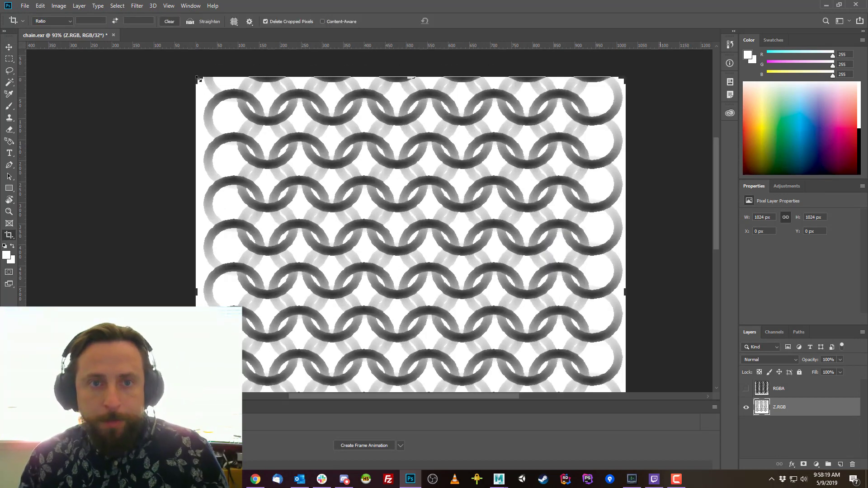
{"action": "left_click_drag", "start_coordinate": [198, 79], "coordinate": [308, 124]}
{"action": "left_click_drag", "start_coordinate": [361, 278], "coordinate": [364, 333]}
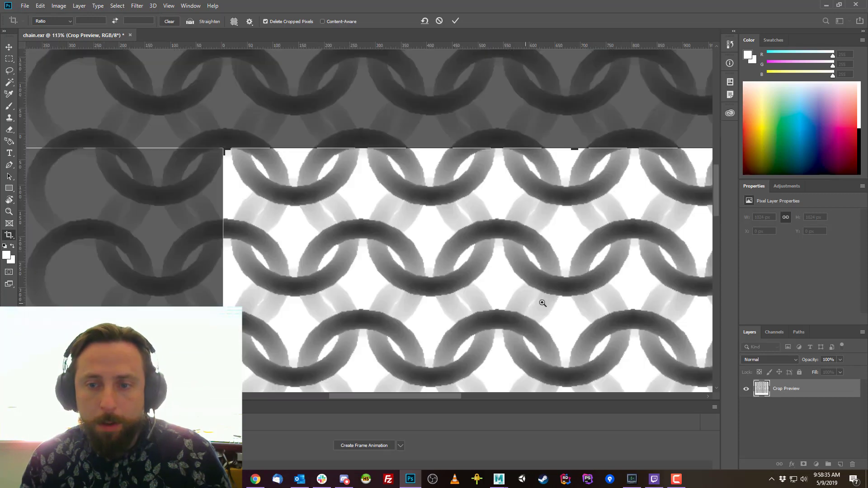
{"action": "left_click_drag", "start_coordinate": [497, 249], "coordinate": [298, 120]}
{"action": "left_click_drag", "start_coordinate": [517, 281], "coordinate": [405, 268], "text": "ctrl"}
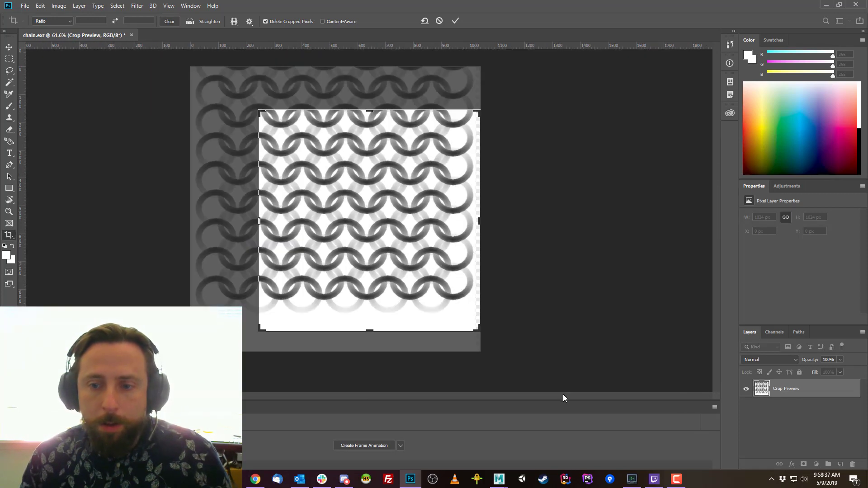
{"action": "left_click_drag", "start_coordinate": [479, 332], "coordinate": [441, 218]}
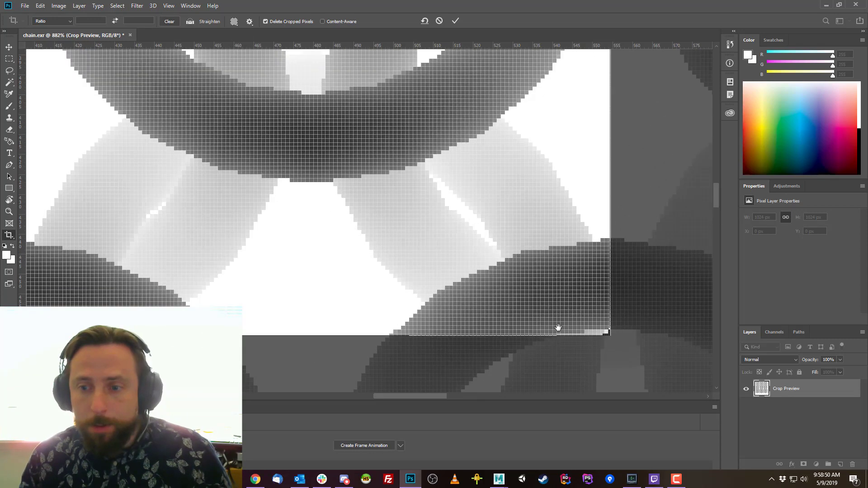
{"action": "left_click_drag", "start_coordinate": [558, 327], "coordinate": [496, 282]}
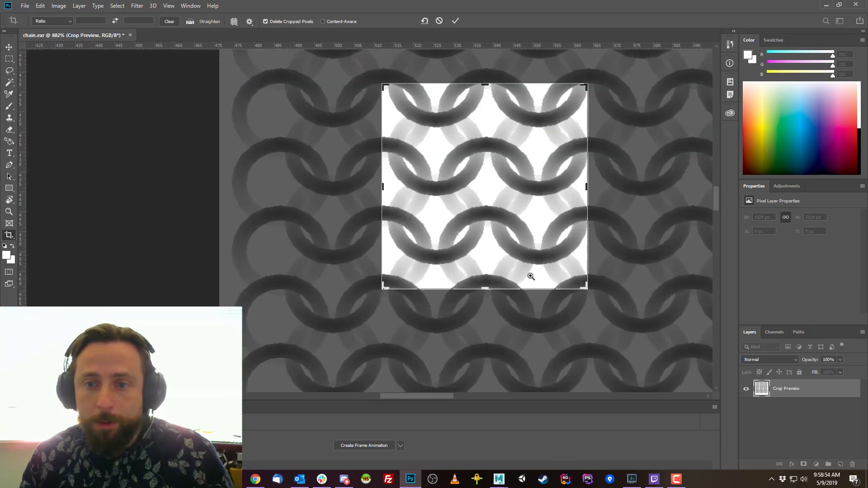
{"action": "key", "text": "Return"}
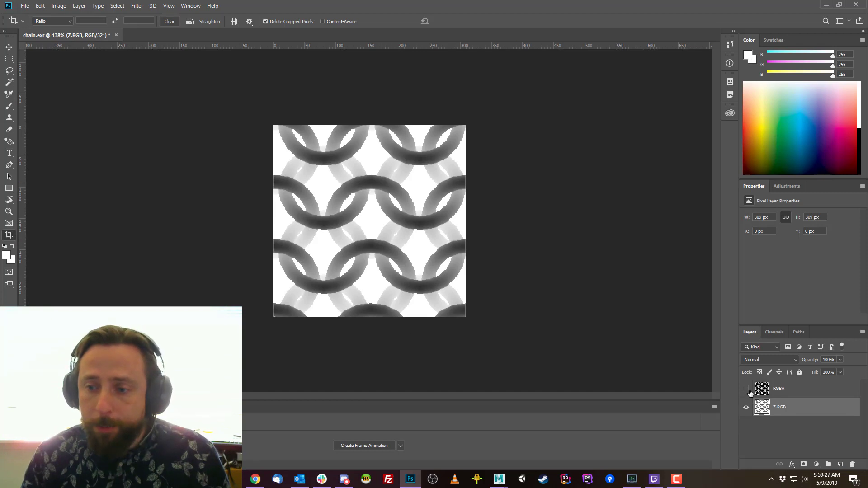
- Export the cropped depth tile as an image file into the Maya_Tutorials images folder
{"action": "left_click", "coordinate": [24, 5]}
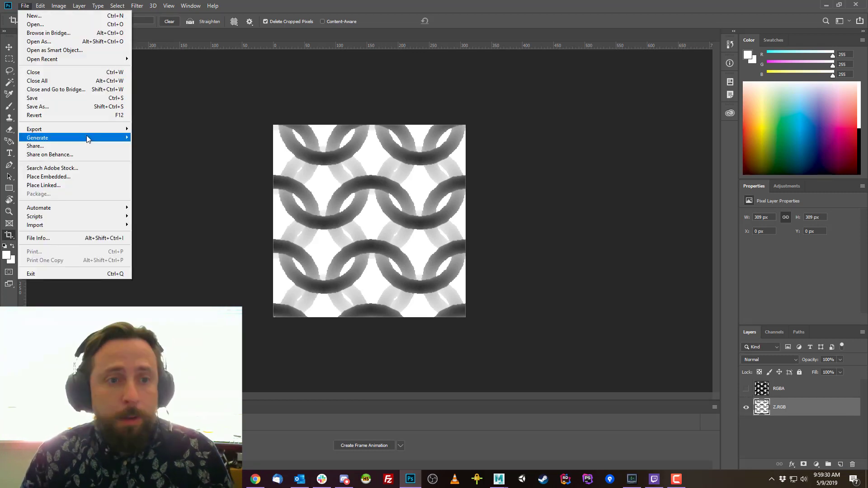
{"action": "mouse_move", "coordinate": [80, 129]}
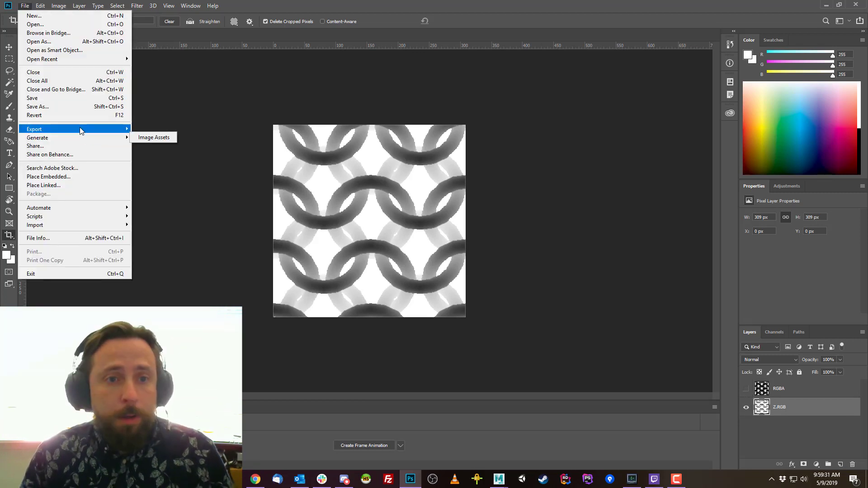
{"action": "left_click", "coordinate": [179, 129]}
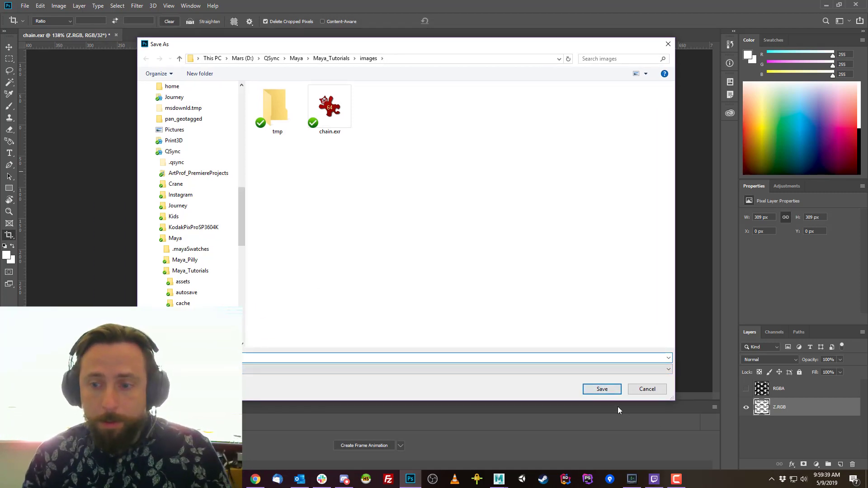
{"action": "left_click", "coordinate": [601, 389]}
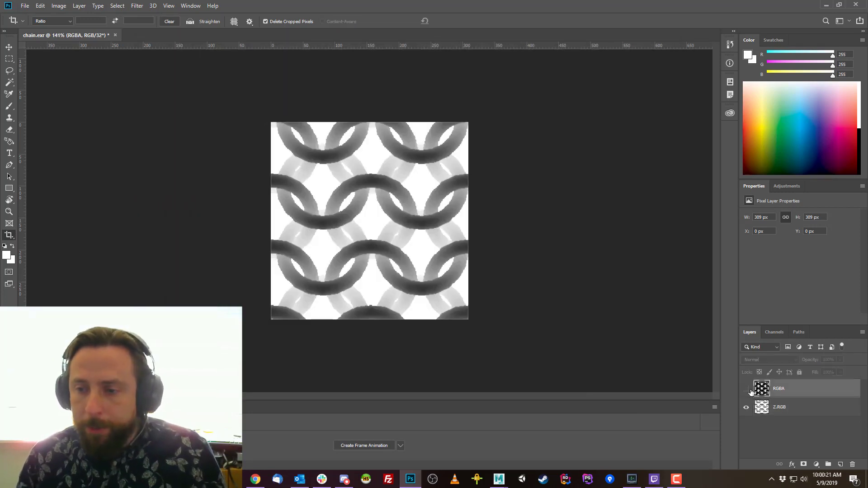
- Show only the RGBA layer and merge it with a new white-filled layer placed directly beneath it
{"action": "left_click", "coordinate": [746, 389]}
{"action": "left_click", "coordinate": [746, 408]}
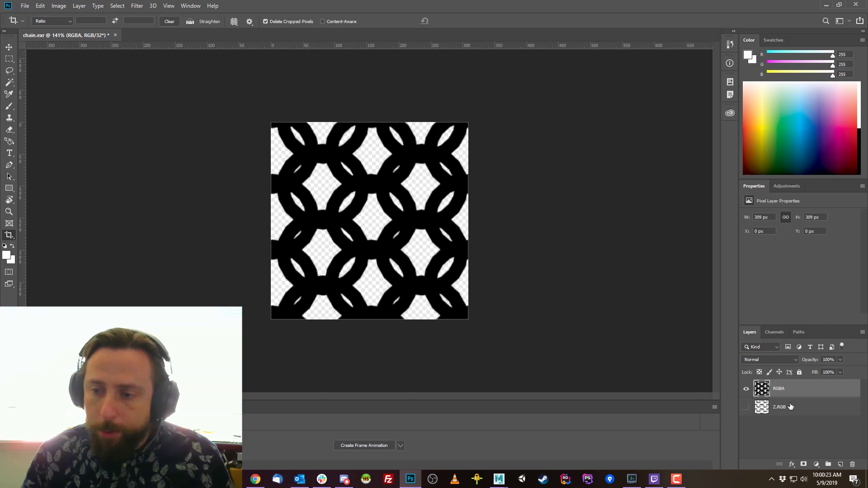
{"action": "left_click", "coordinate": [790, 407]}
{"action": "left_click", "coordinate": [839, 464]}
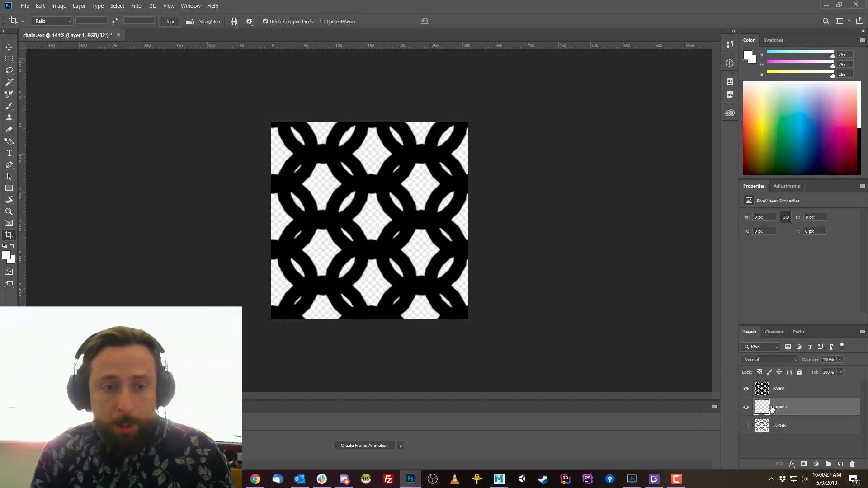
{"action": "key", "text": "alt+BackSpace"}
{"action": "left_click", "coordinate": [784, 390], "text": "shift"}
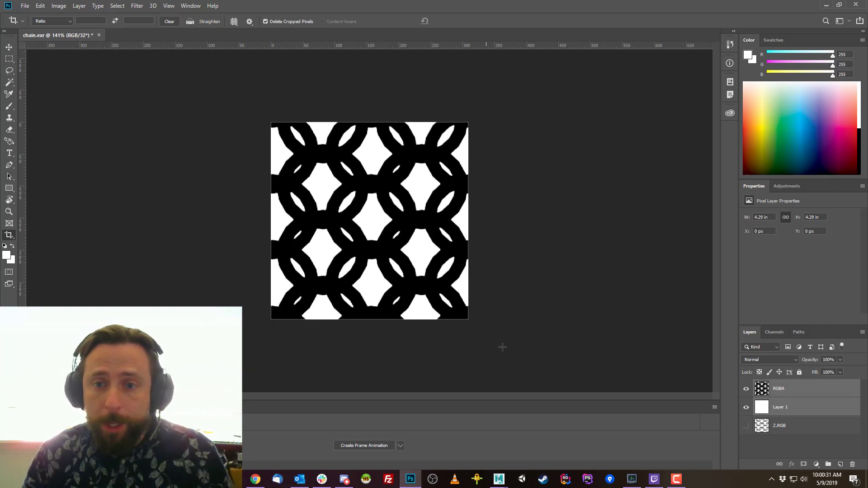
{"action": "key", "text": "ctrl+e"}
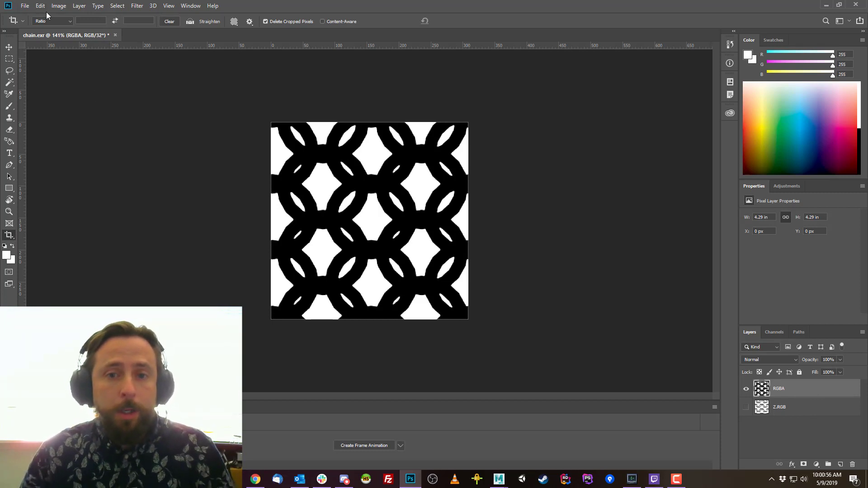
- Convert the document to 16 Bits/Channel without merging the layers
{"action": "left_click", "coordinate": [59, 6]}
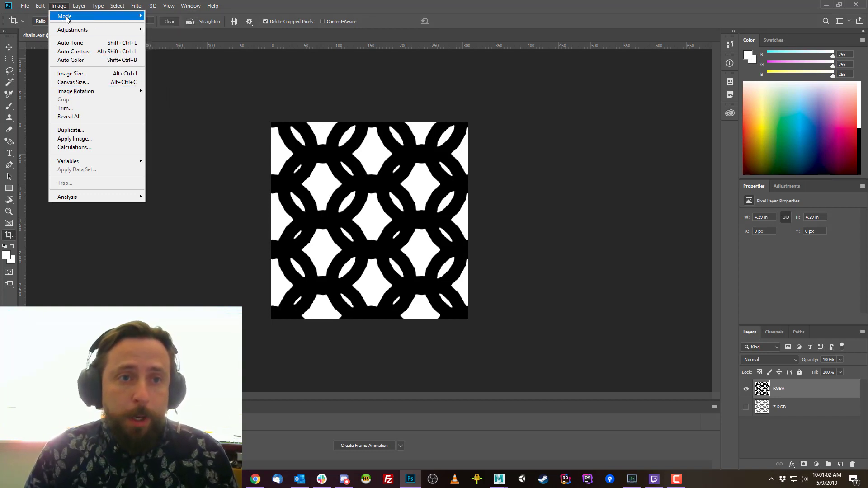
{"action": "mouse_move", "coordinate": [113, 30]}
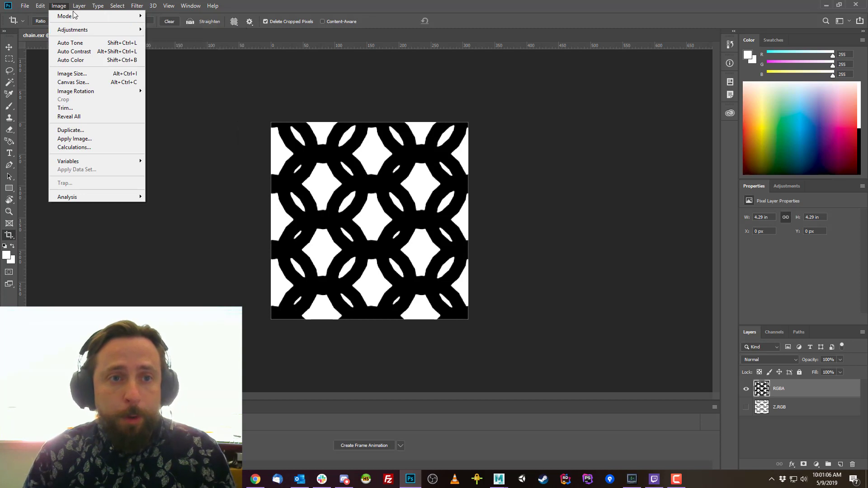
{"action": "mouse_move", "coordinate": [69, 17]}
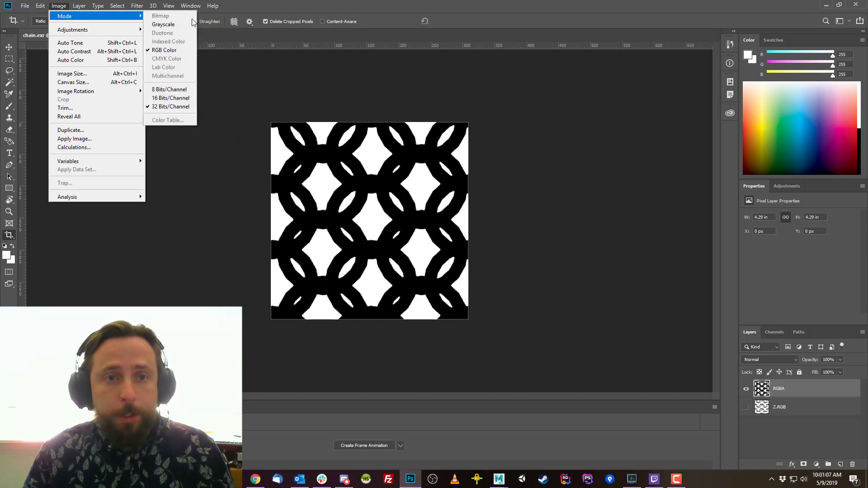
{"action": "left_click", "coordinate": [179, 99]}
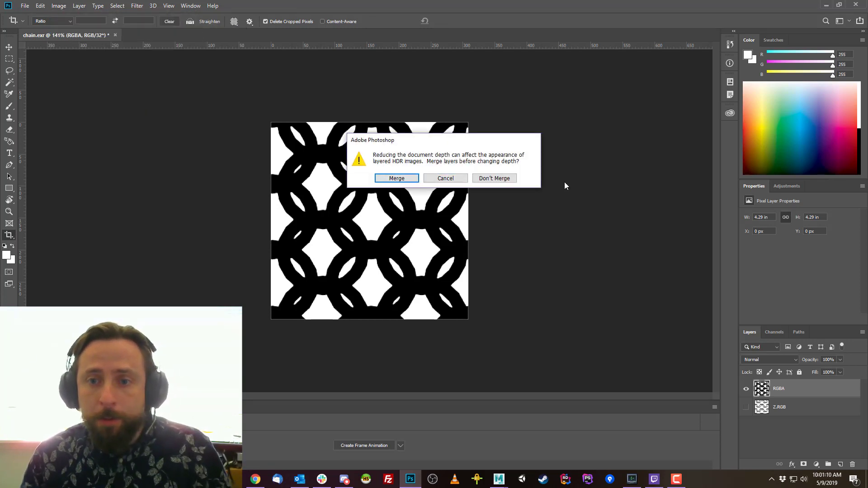
{"action": "left_click", "coordinate": [494, 178]}
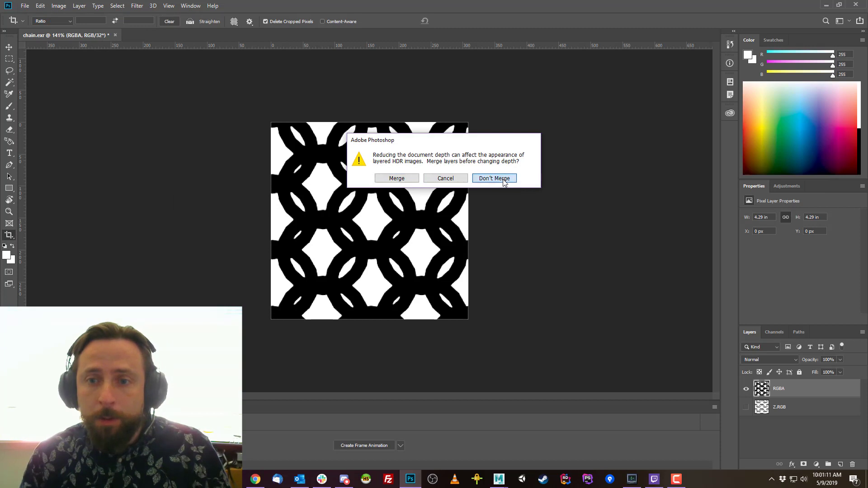
- Invert the RGBA layer so the rings are white on a black background
{"action": "left_click", "coordinate": [59, 6]}
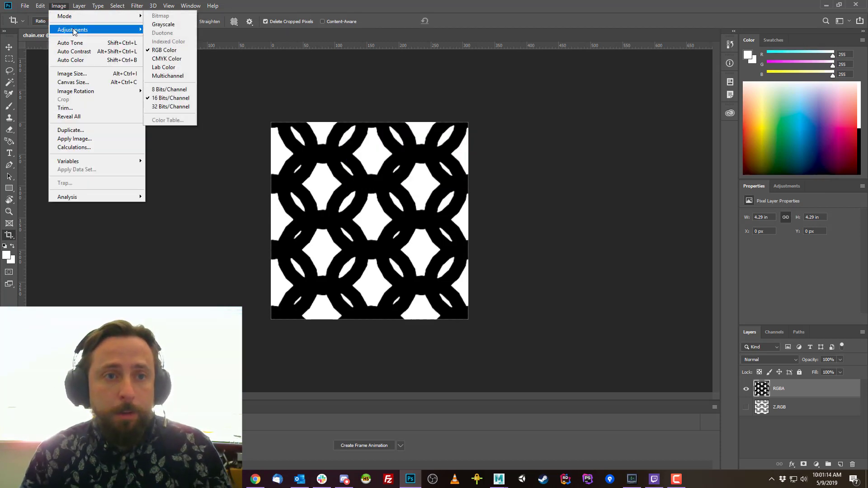
{"action": "mouse_move", "coordinate": [75, 30]}
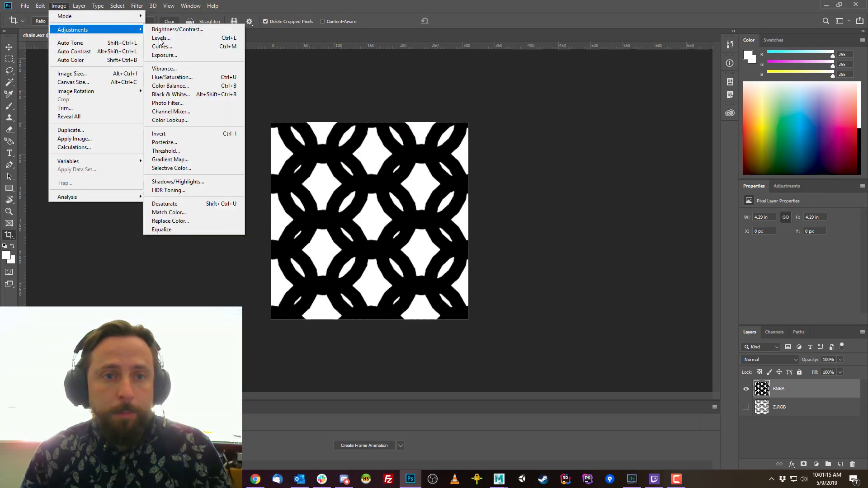
{"action": "left_click", "coordinate": [172, 134]}
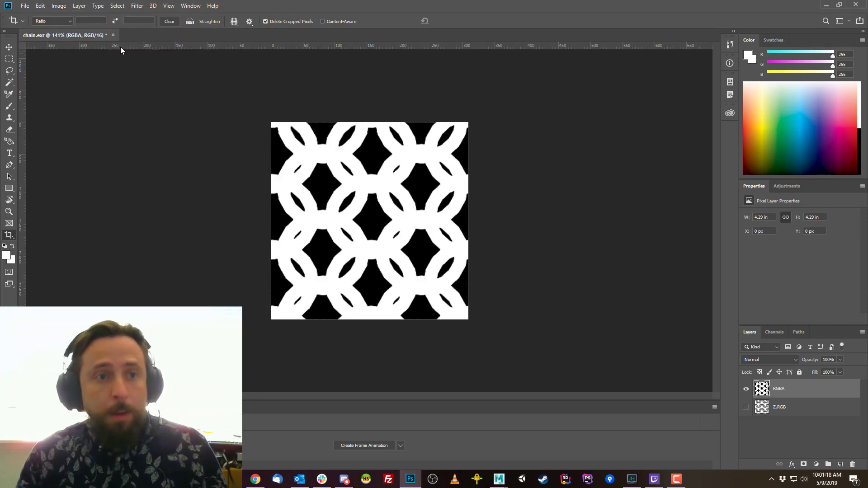
- Export the inverted RGBA tile as a PNG into the Maya_Tutorials images folder
{"action": "left_click", "coordinate": [29, 5]}
{"action": "mouse_move", "coordinate": [46, 128]}
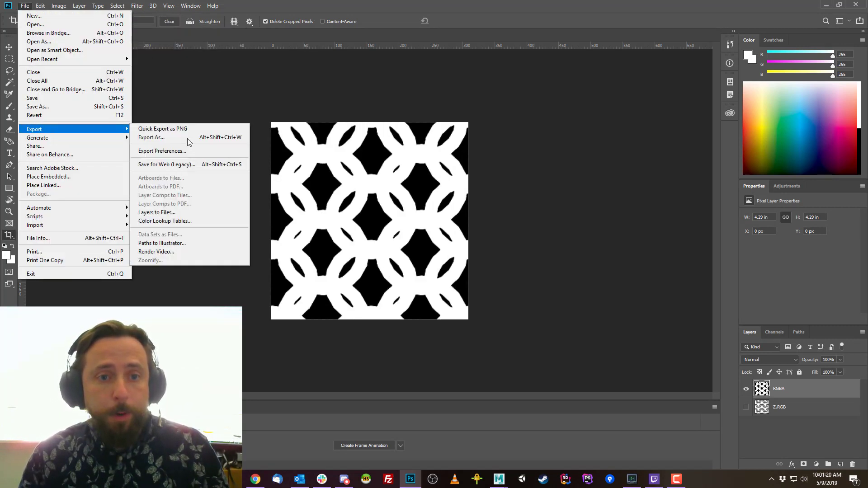
{"action": "left_click", "coordinate": [165, 129]}
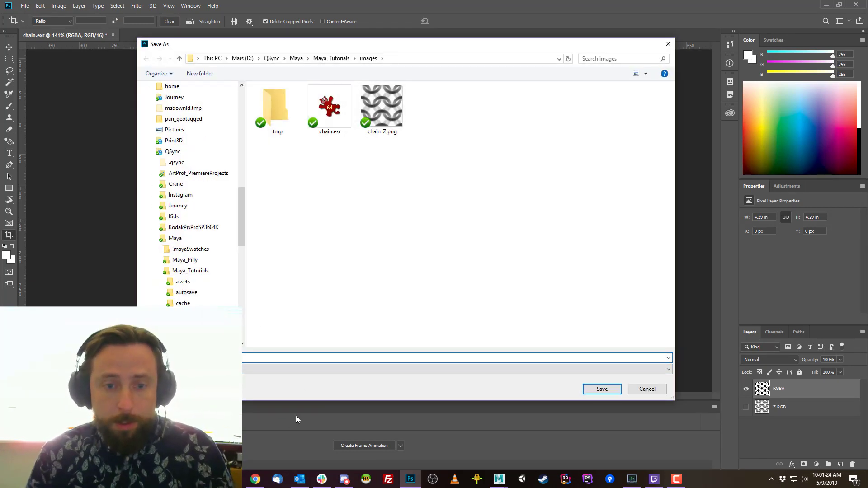
{"action": "left_click", "coordinate": [598, 388]}
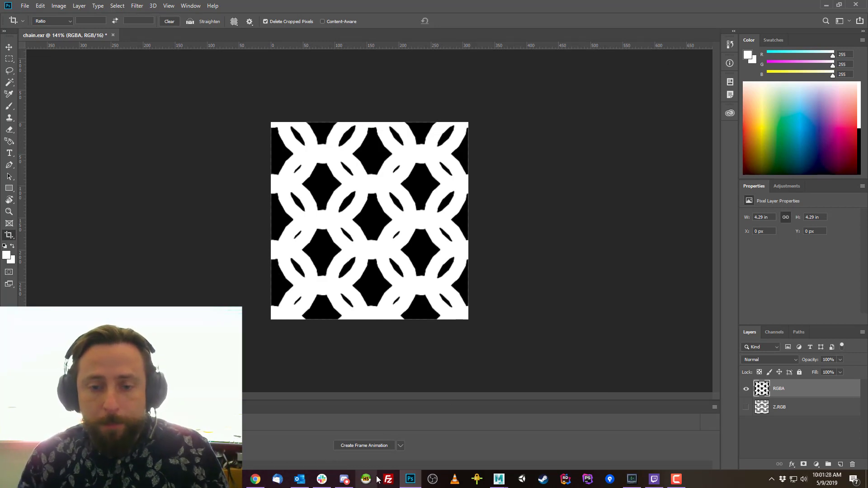
- Switch to Maya and add an enlarged polygon sphere, raised slightly, at the centre of the ground plane
{"action": "mouse_move", "coordinate": [501, 483]}
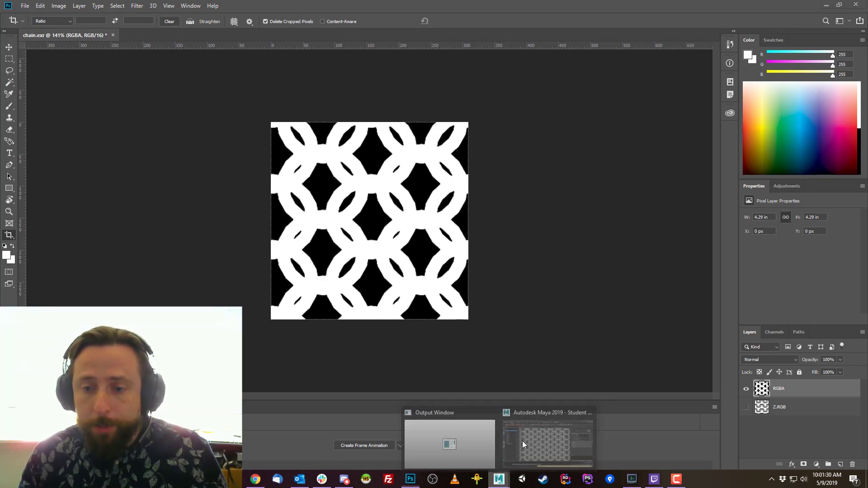
{"action": "left_click", "coordinate": [536, 436]}
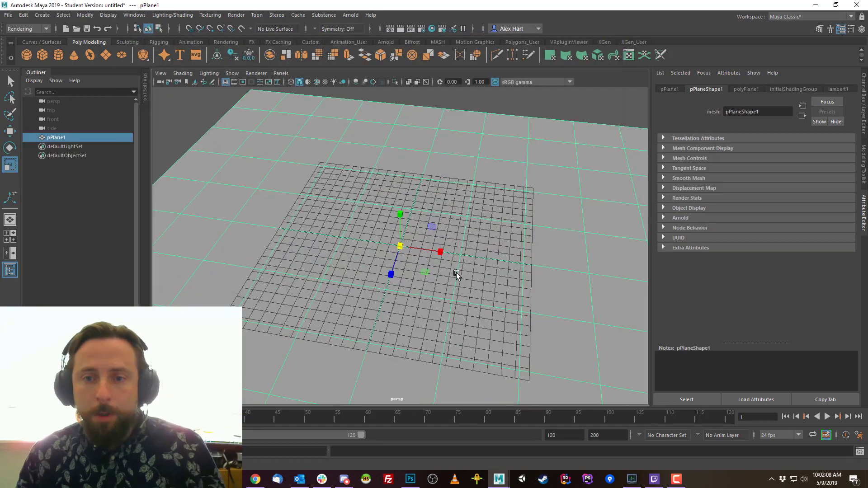
{"action": "left_click_drag", "start_coordinate": [455, 273], "coordinate": [400, 285]}
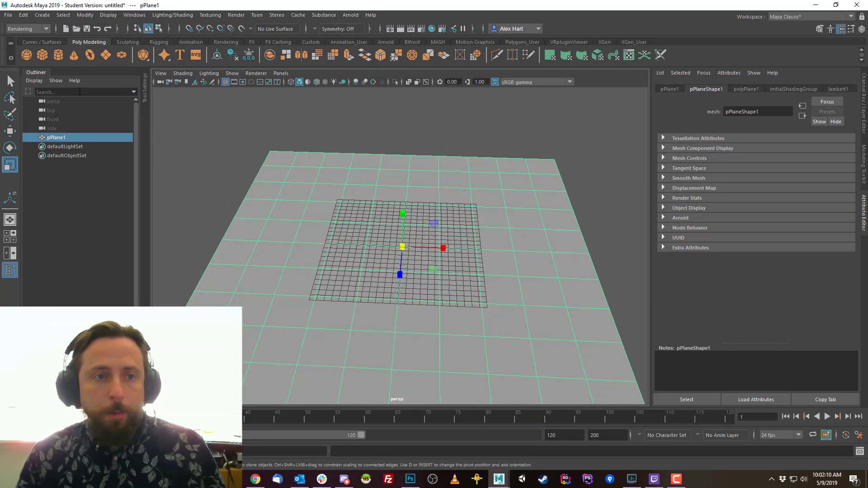
{"action": "left_click", "coordinate": [26, 55]}
{"action": "left_click_drag", "start_coordinate": [303, 242], "coordinate": [338, 226], "text": "alt"}
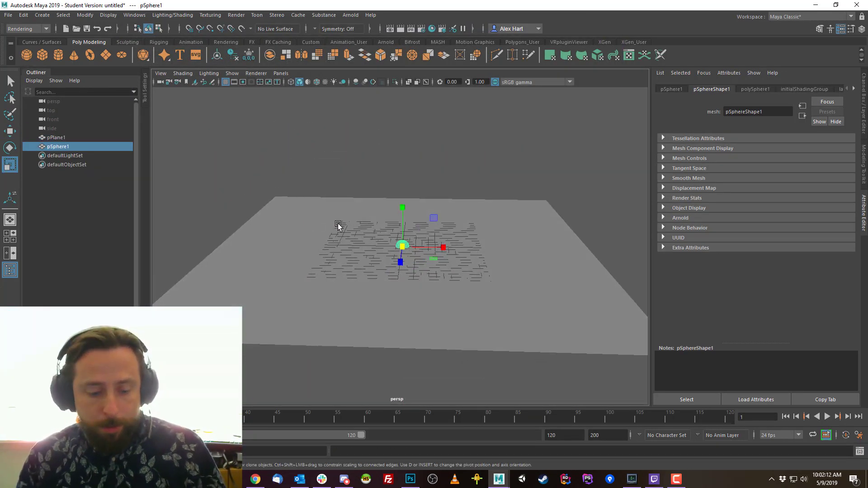
{"action": "key", "text": "w"}
{"action": "left_click_drag", "start_coordinate": [403, 212], "coordinate": [403, 201]}
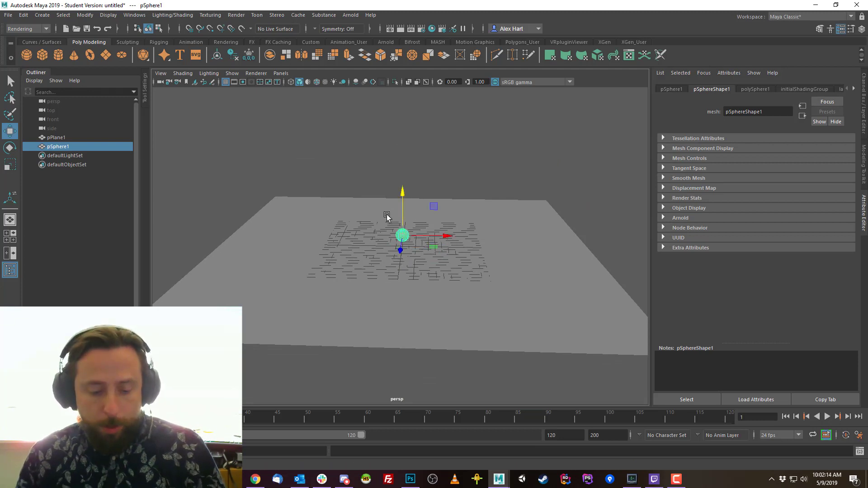
{"action": "key", "text": "r"}
{"action": "left_click_drag", "start_coordinate": [405, 231], "coordinate": [439, 265]}
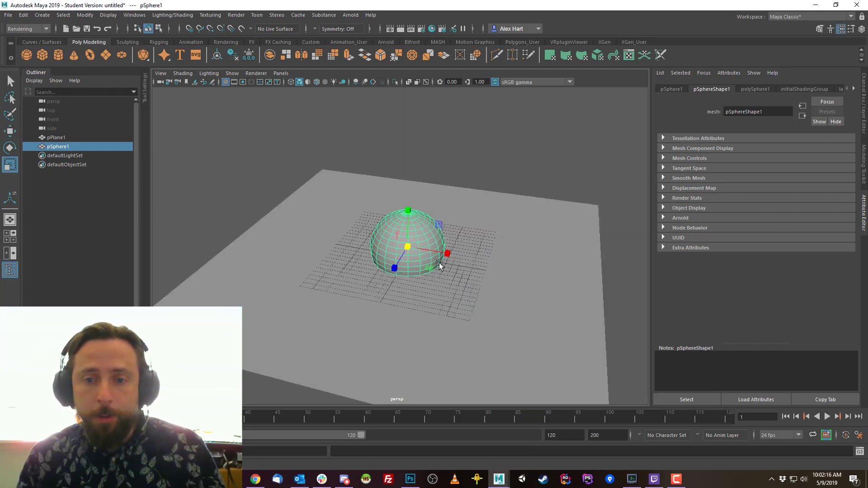
- Hide the viewport grid and place an enlarged polygon cube on the ground plane right beside the sphere
{"action": "left_click", "coordinate": [226, 82]}
{"action": "left_click_drag", "start_coordinate": [349, 213], "coordinate": [372, 229], "text": "alt"}
{"action": "key", "text": "q"}
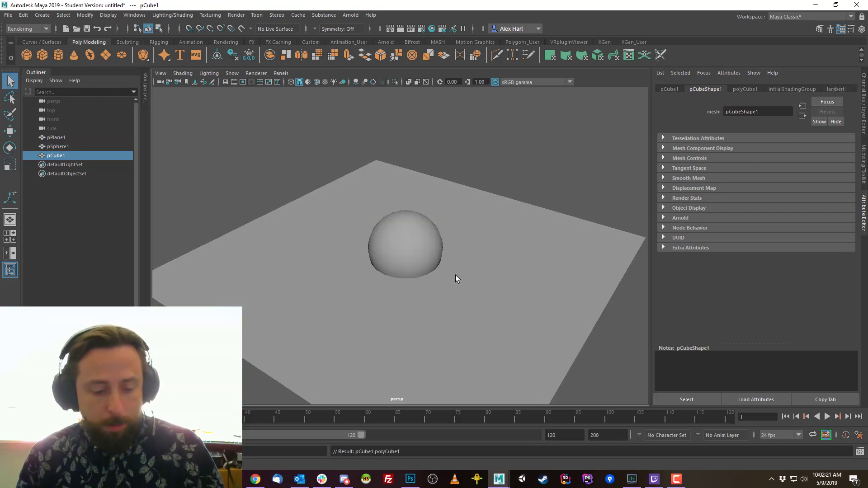
{"action": "key", "text": "w"}
{"action": "left_click_drag", "start_coordinate": [440, 271], "coordinate": [456, 228]}
{"action": "key", "text": "r"}
{"action": "key", "text": "w"}
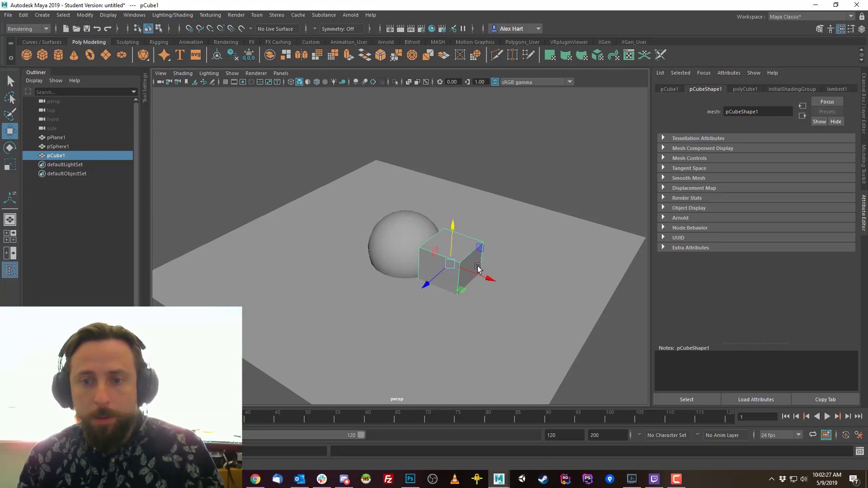
{"action": "left_click_drag", "start_coordinate": [396, 267], "coordinate": [425, 271], "text": "alt"}
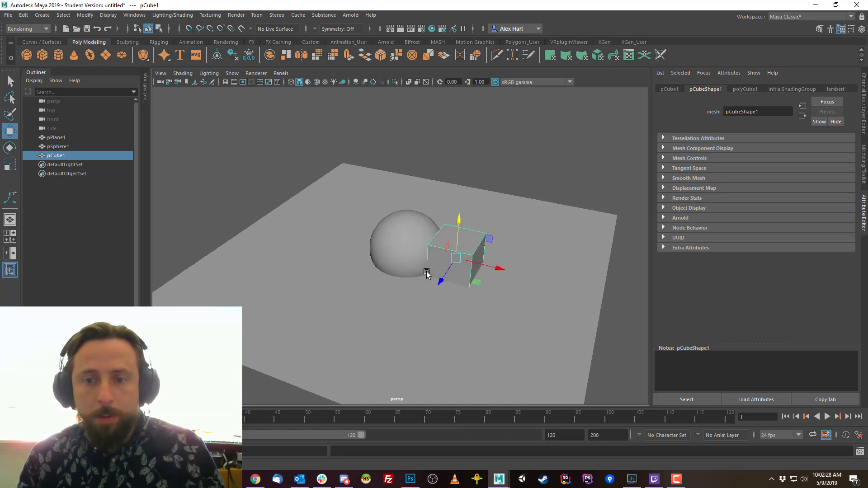
- Add a second polygon plane above the sphere and cube, raised about 9.7 units and scaled uniformly to about 25.6
{"action": "left_click", "coordinate": [105, 55]}
{"action": "left_click_drag", "start_coordinate": [246, 190], "coordinate": [351, 207], "text": "alt"}
{"action": "left_click_drag", "start_coordinate": [407, 218], "coordinate": [413, 164]}
{"action": "key", "text": "r"}
{"action": "left_click_drag", "start_coordinate": [411, 201], "coordinate": [506, 199]}
- Set the upper plane's subdivisions width and height to 30
{"action": "key", "text": "ctrl+a"}
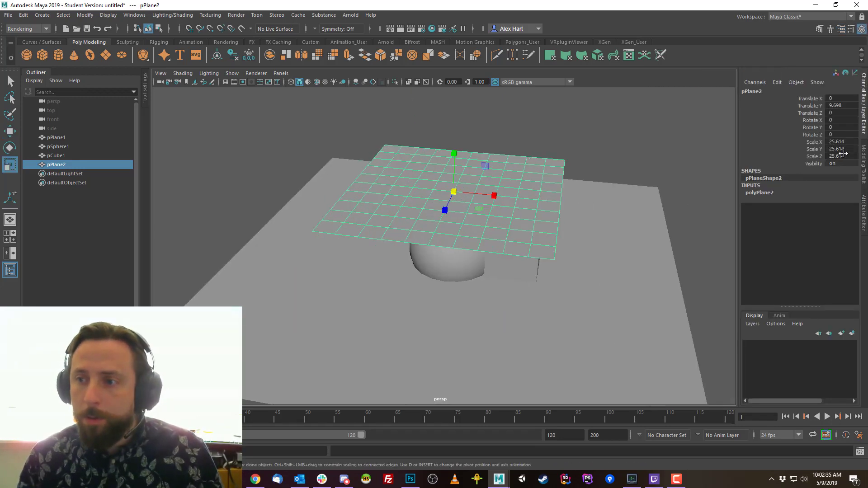
{"action": "left_click", "coordinate": [759, 193]}
{"action": "left_click_drag", "start_coordinate": [837, 214], "coordinate": [842, 221]}
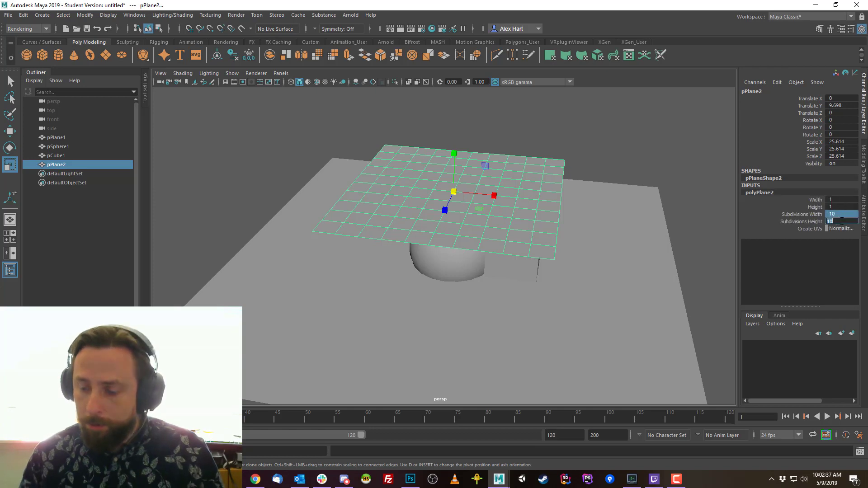
{"action": "type", "text": "30"}
{"action": "key", "text": "Return"}
- Switch to the FX menu set and turn the subdivided upper plane into an nCloth
{"action": "left_click_drag", "start_coordinate": [452, 156], "coordinate": [476, 174], "text": "alt"}
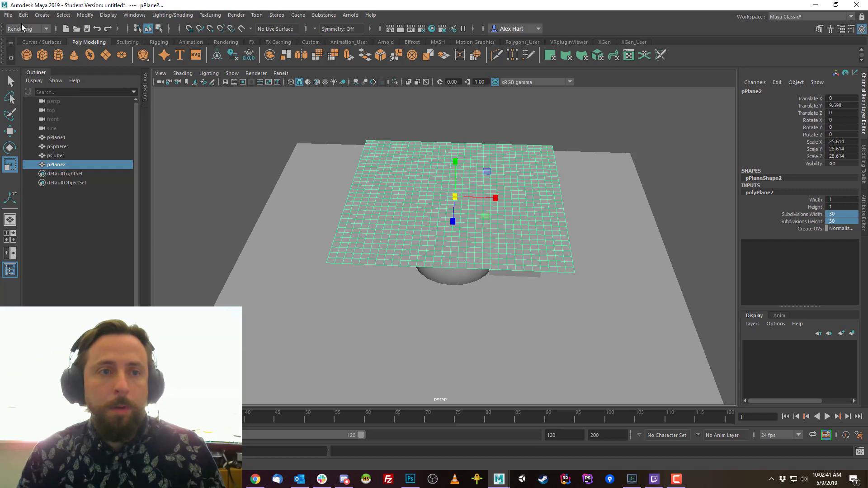
{"action": "left_click", "coordinate": [23, 28]}
{"action": "left_click", "coordinate": [18, 66]}
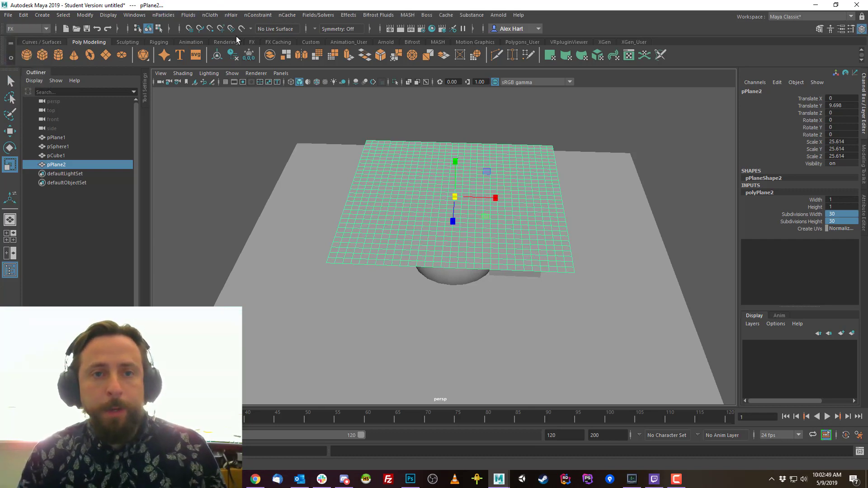
{"action": "left_click", "coordinate": [210, 15]}
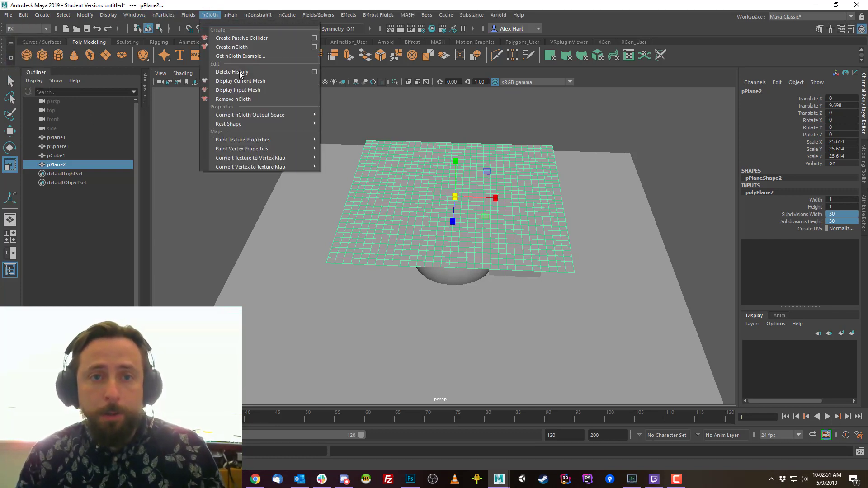
{"action": "left_click", "coordinate": [231, 47]}
- Make the sphere, the cube and the ground plane passive colliders for the cloth
{"action": "scroll", "coordinate": [407, 201], "scroll_direction": "up", "scroll_amount": 3}
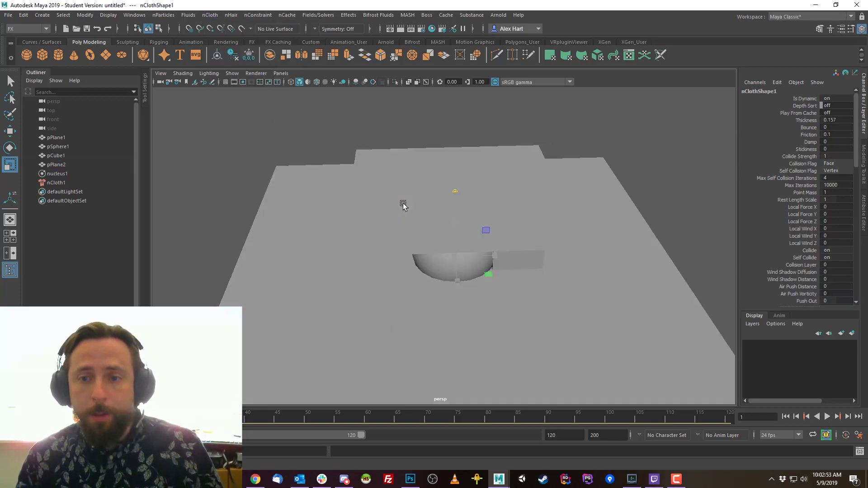
{"action": "key", "text": "q"}
{"action": "left_click_drag", "start_coordinate": [425, 273], "coordinate": [428, 259], "text": "alt"}
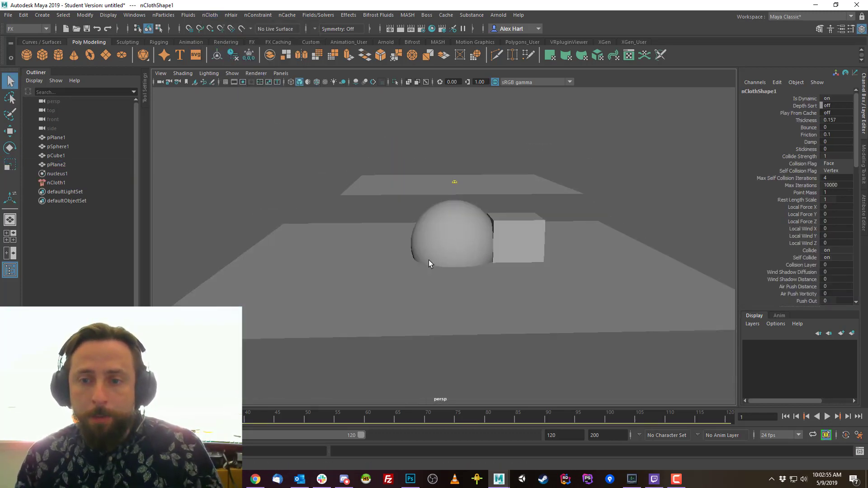
{"action": "left_click", "coordinate": [440, 252]}
{"action": "left_click", "coordinate": [510, 244], "text": "shift"}
{"action": "left_click", "coordinate": [510, 295], "text": "shift"}
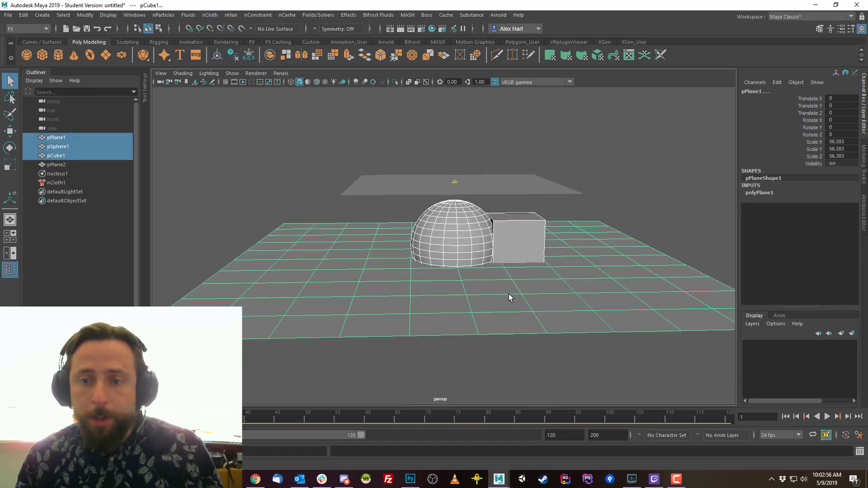
{"action": "left_click", "coordinate": [210, 15]}
{"action": "left_click", "coordinate": [242, 38]}
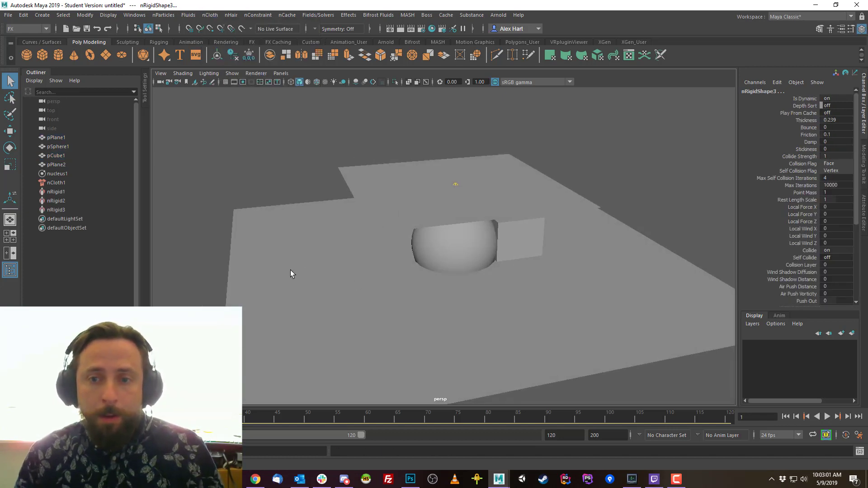
- Replace the cloth plane's nCloth settings with the chainMail preset
{"action": "left_click_drag", "start_coordinate": [463, 264], "coordinate": [451, 264], "text": "alt"}
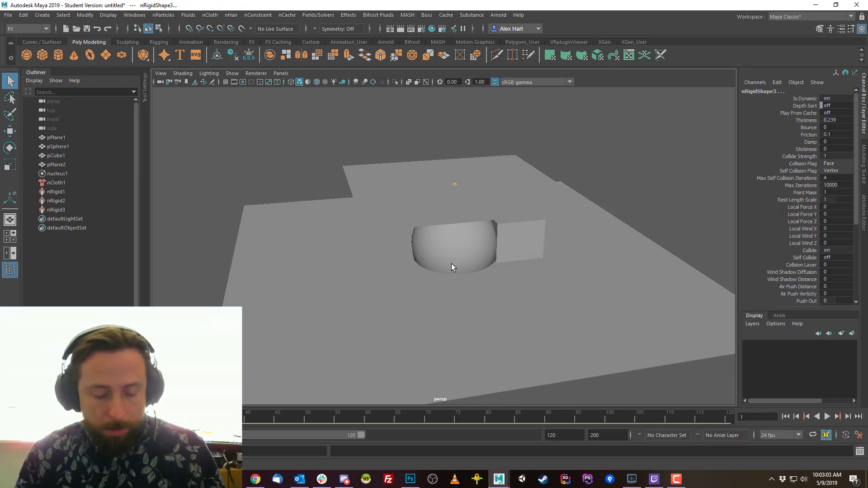
{"action": "left_click", "coordinate": [374, 189]}
{"action": "key", "text": "ctrl+a"}
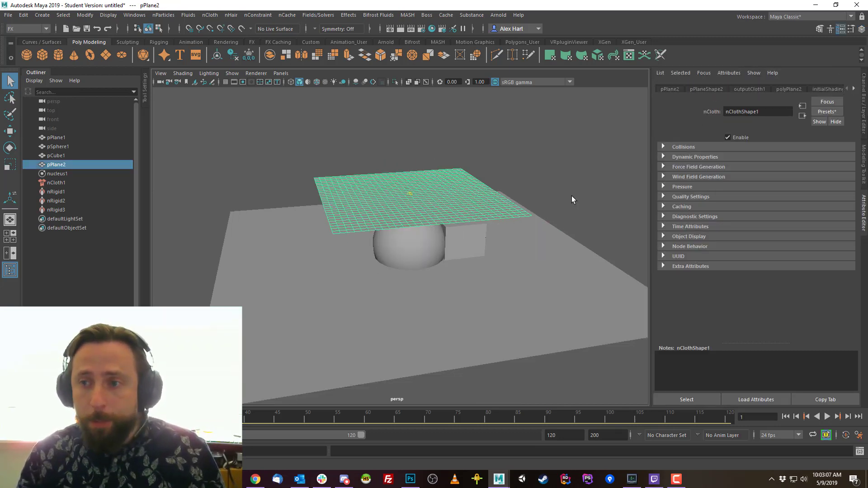
{"action": "left_click", "coordinate": [826, 111]}
{"action": "mouse_move", "coordinate": [803, 170]}
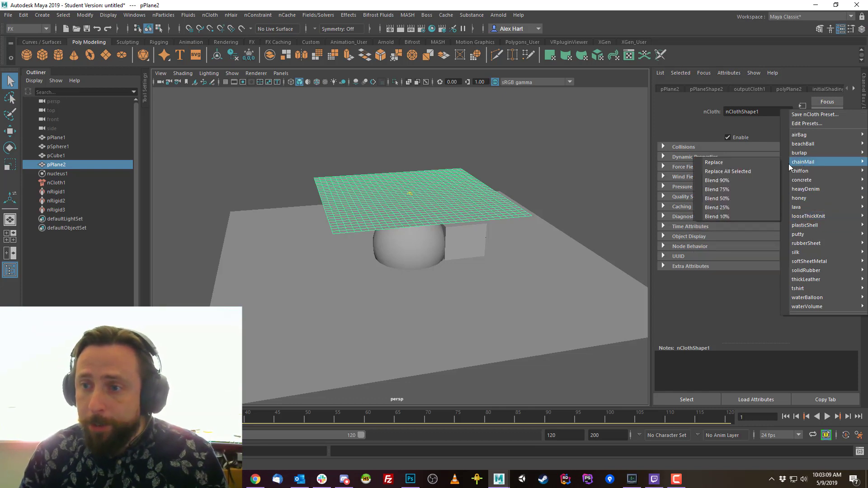
{"action": "left_click", "coordinate": [723, 166]}
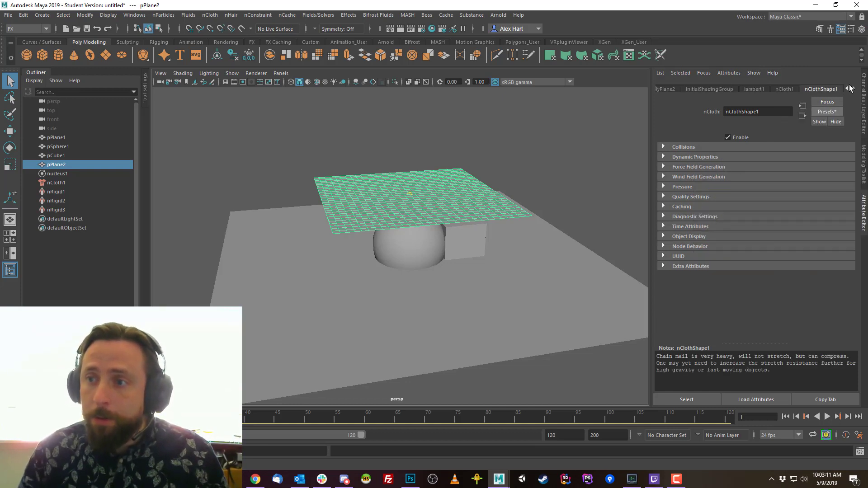
- Set the Space Scale of the cloth's nucleus1 solver to 0.2
{"action": "left_click", "coordinate": [852, 89]}
{"action": "left_click", "coordinate": [852, 89]}
{"action": "left_click", "coordinate": [801, 89]}
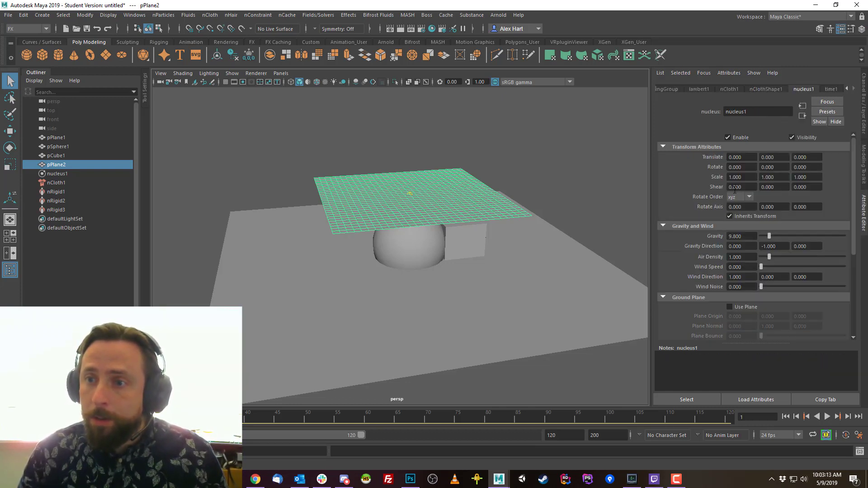
{"action": "left_click_drag", "start_coordinate": [346, 201], "coordinate": [389, 235], "text": "alt"}
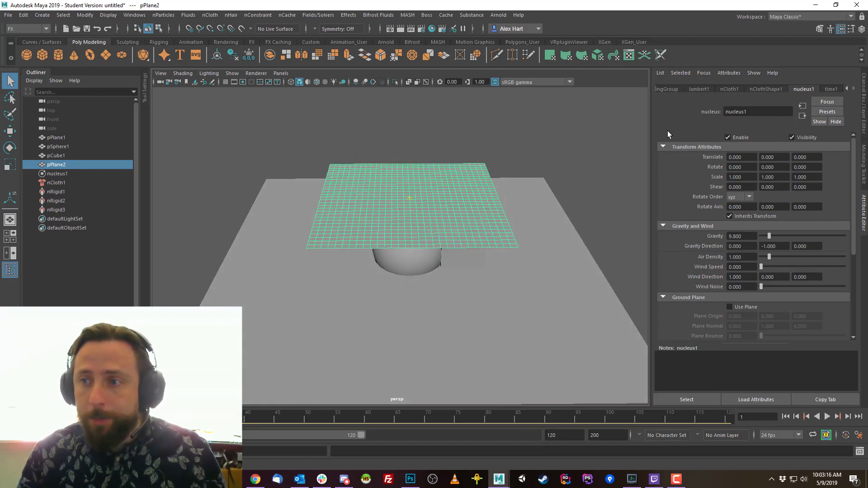
{"action": "left_click", "coordinate": [225, 82]}
{"action": "left_click", "coordinate": [225, 83]}
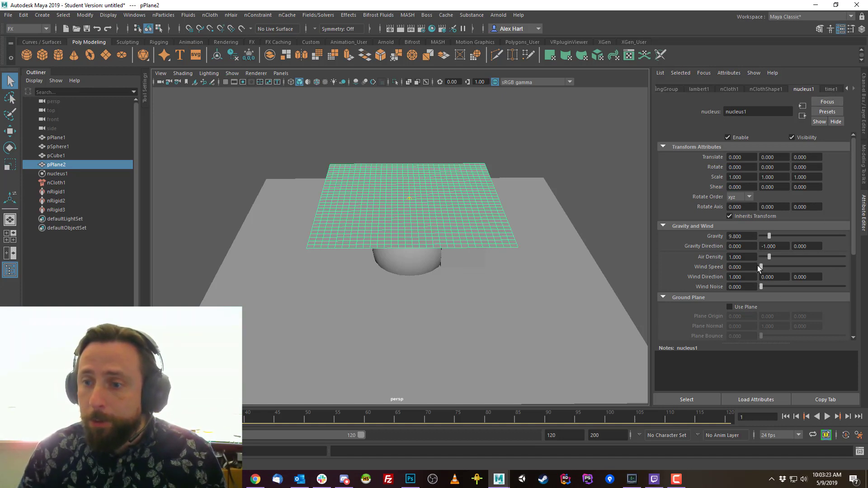
{"action": "scroll", "coordinate": [758, 268], "scroll_direction": "down", "scroll_amount": 5}
{"action": "left_click", "coordinate": [684, 298]}
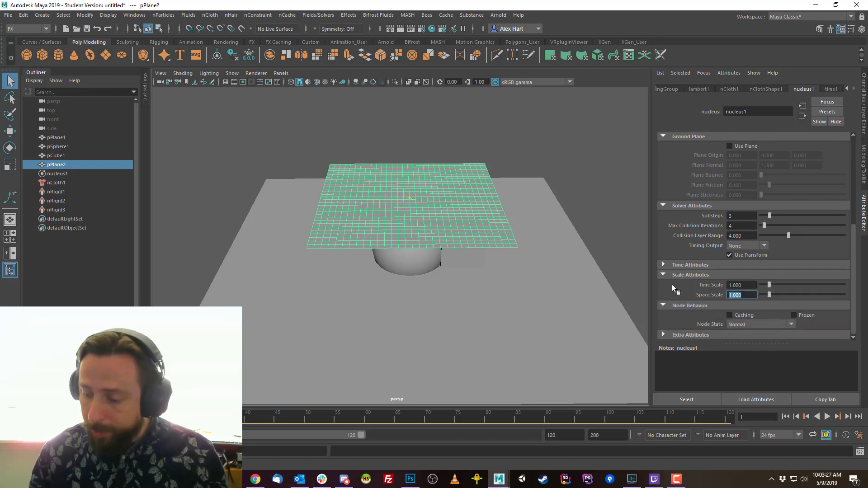
{"action": "type", "text": "0.2"}
{"action": "key", "text": "Return"}
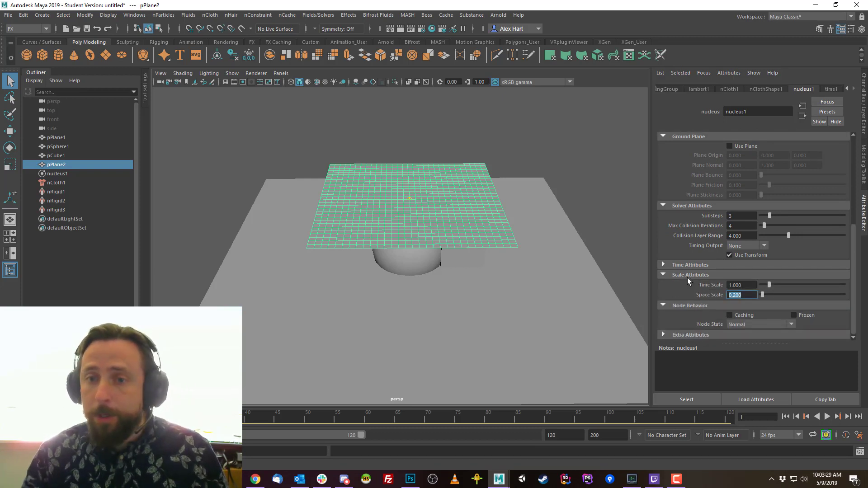
- Play the cloth simulation and stop it at frame 65 with the cloth draped over the sphere and cube
{"action": "left_click_drag", "start_coordinate": [430, 273], "coordinate": [463, 216], "text": "alt"}
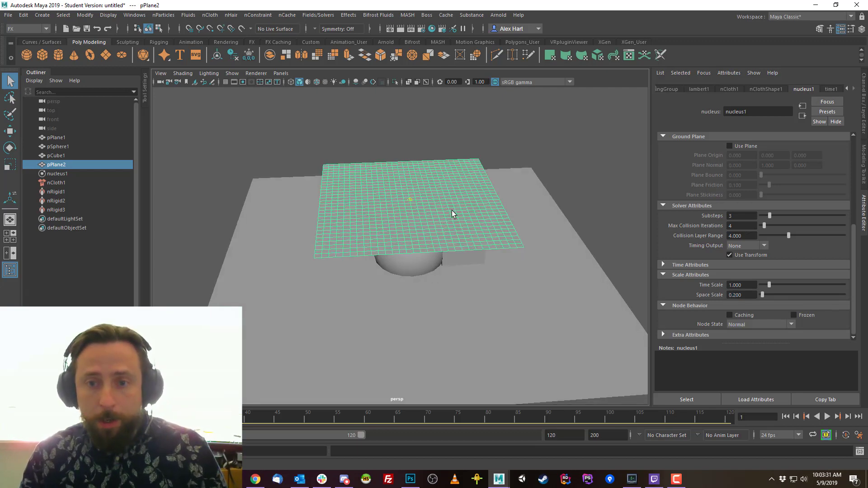
{"action": "key", "text": "alt+v"}
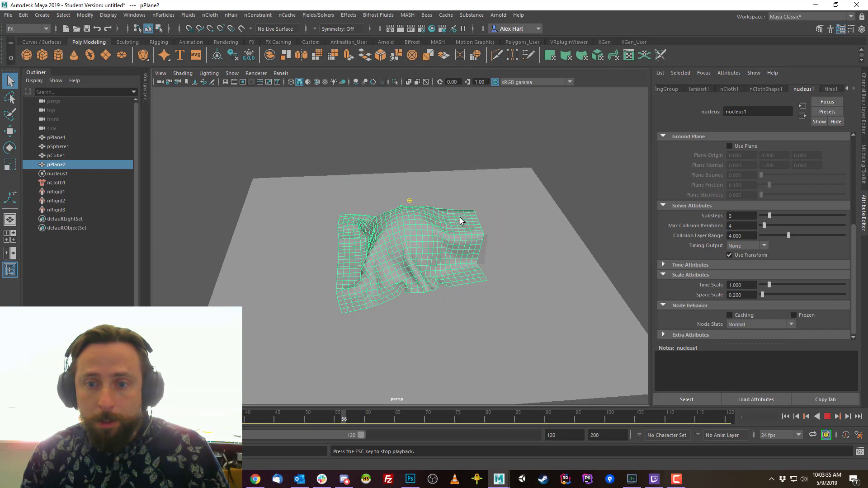
{"action": "key", "text": "Escape"}
{"action": "left_click_drag", "start_coordinate": [461, 219], "coordinate": [398, 235], "text": "alt"}
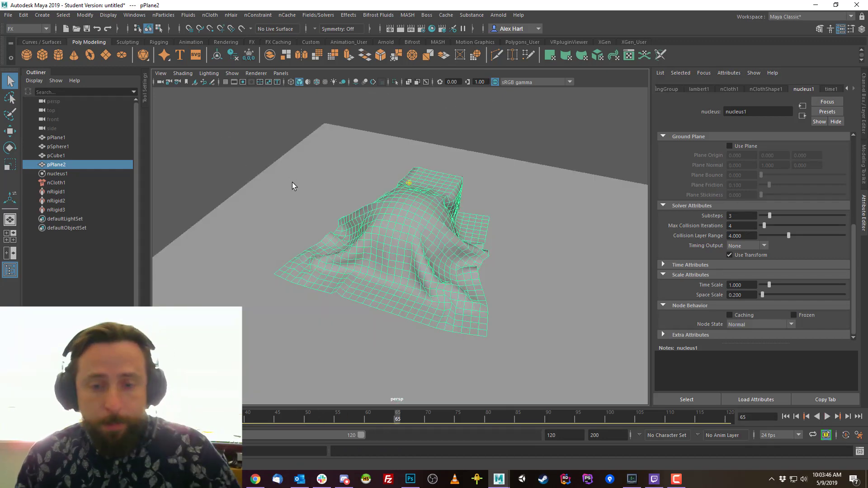
- Create an Arnold aiStandardSurface material in the Hypershade and duplicate it twice
{"action": "key", "text": "space"}
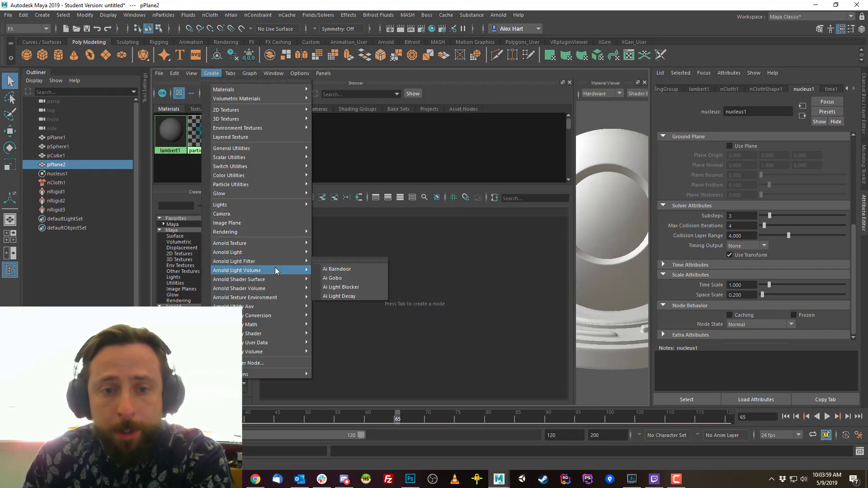
{"action": "mouse_move", "coordinate": [254, 246]}
{"action": "mouse_move", "coordinate": [253, 282]}
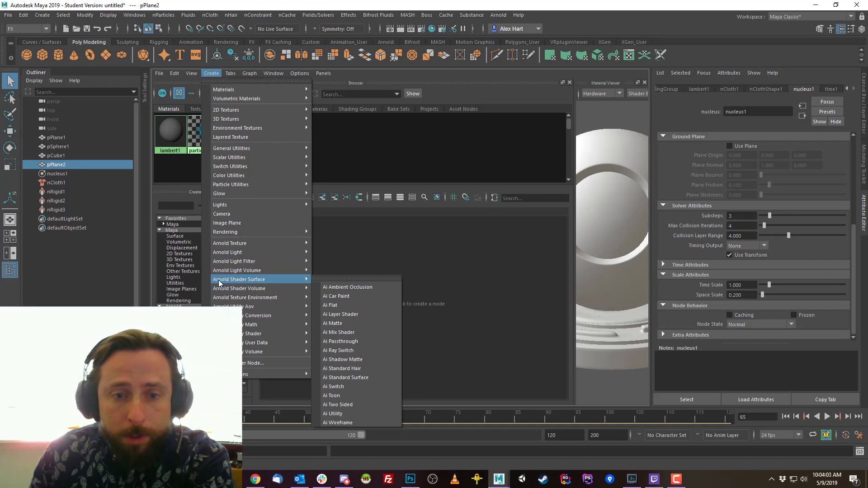
{"action": "left_click", "coordinate": [348, 378]}
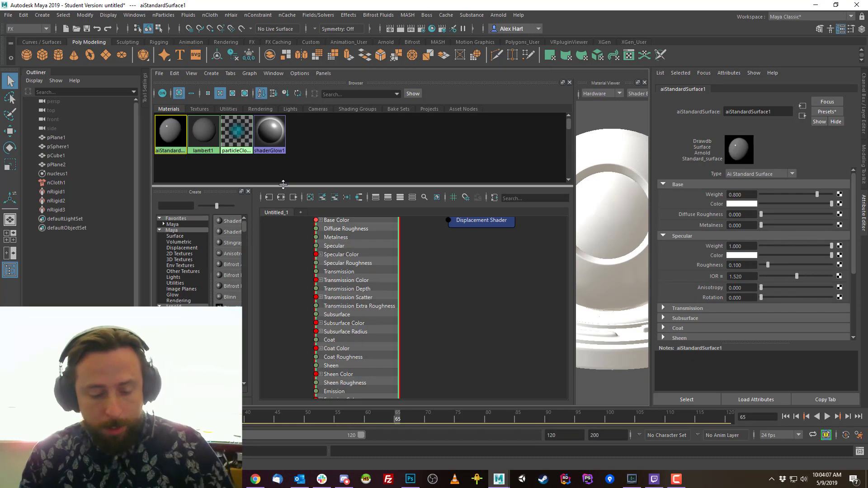
{"action": "key", "text": "ctrl+d"}
{"action": "key", "text": "ctrl+d"}
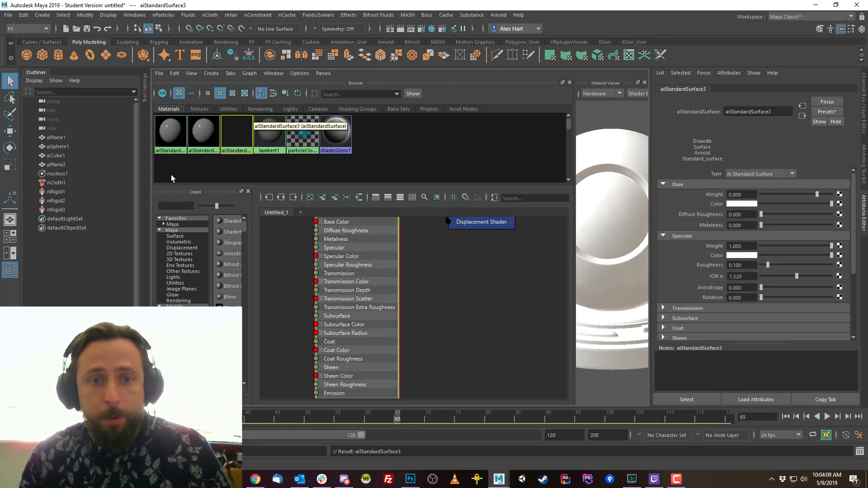
- Replace the settings of aiStandardSurface1 with the Clay preset
{"action": "left_click", "coordinate": [171, 136]}
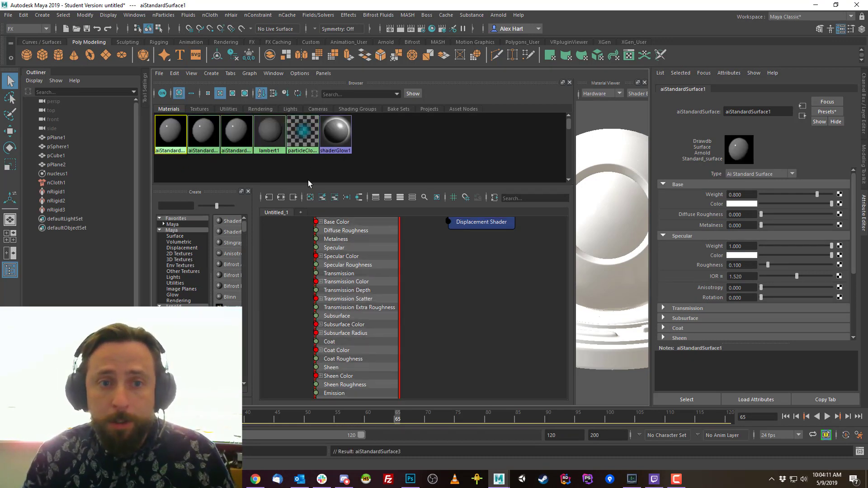
{"action": "left_click", "coordinate": [827, 113]}
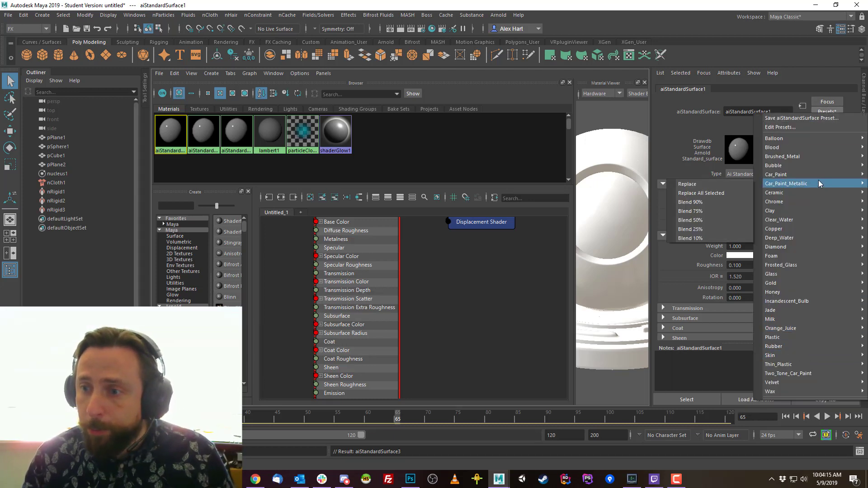
{"action": "mouse_move", "coordinate": [798, 352]}
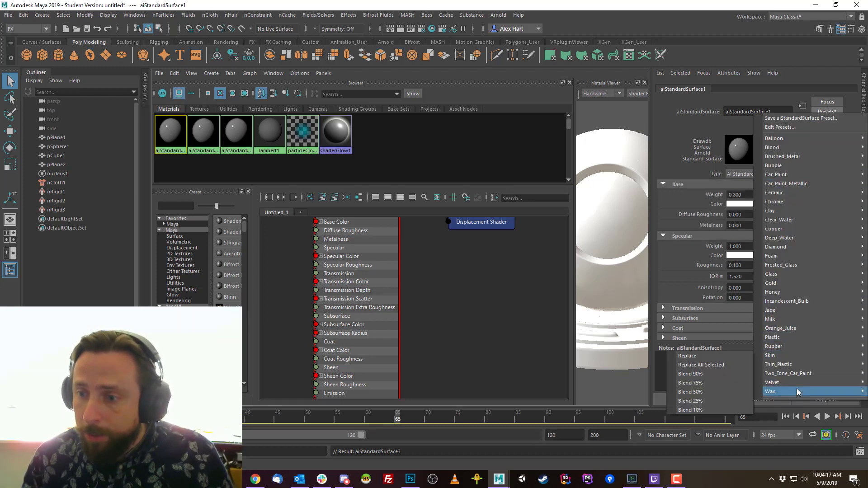
{"action": "mouse_move", "coordinate": [774, 210]}
{"action": "left_click", "coordinate": [696, 211]}
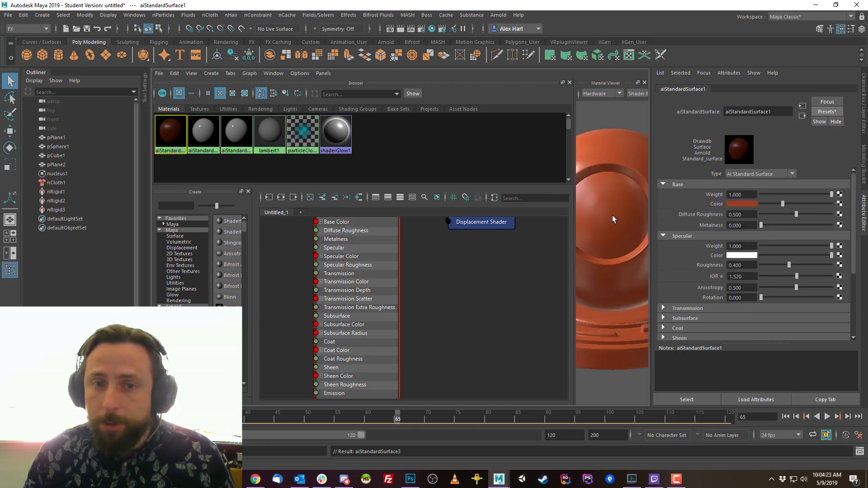
- Give aiStandardSurface2 a blue preset look and replace aiStandardSurface3's settings with the Brushed_Metal preset
{"action": "left_click", "coordinate": [201, 135]}
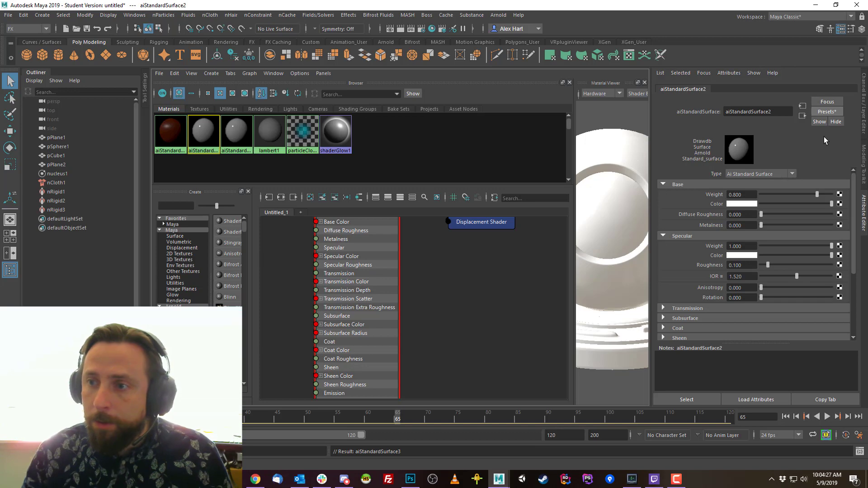
{"action": "left_click", "coordinate": [826, 112]}
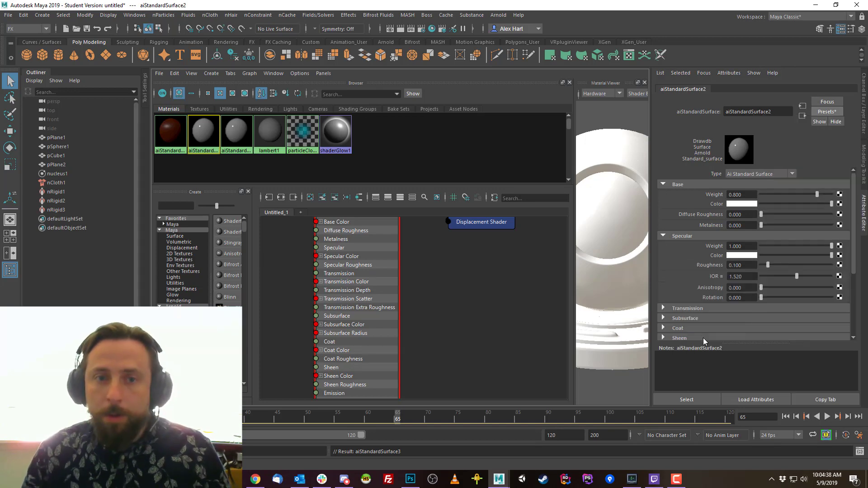
{"action": "left_click", "coordinate": [235, 133]}
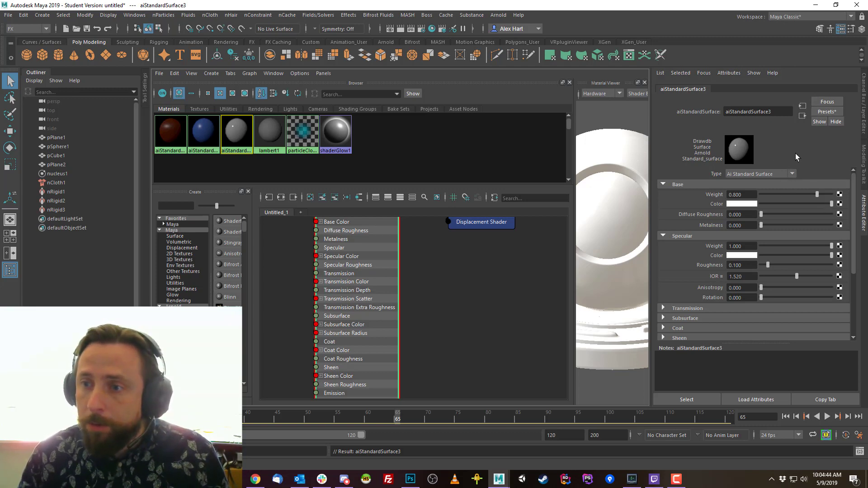
{"action": "left_click", "coordinate": [826, 112]}
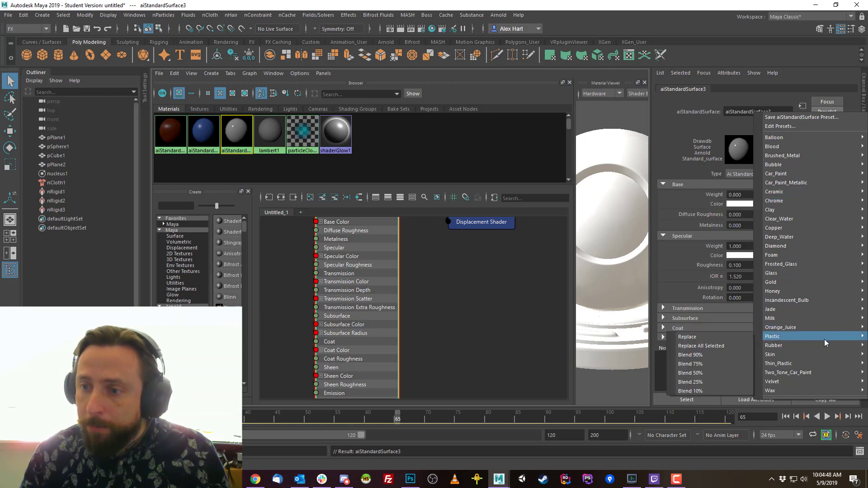
{"action": "mouse_move", "coordinate": [803, 381]}
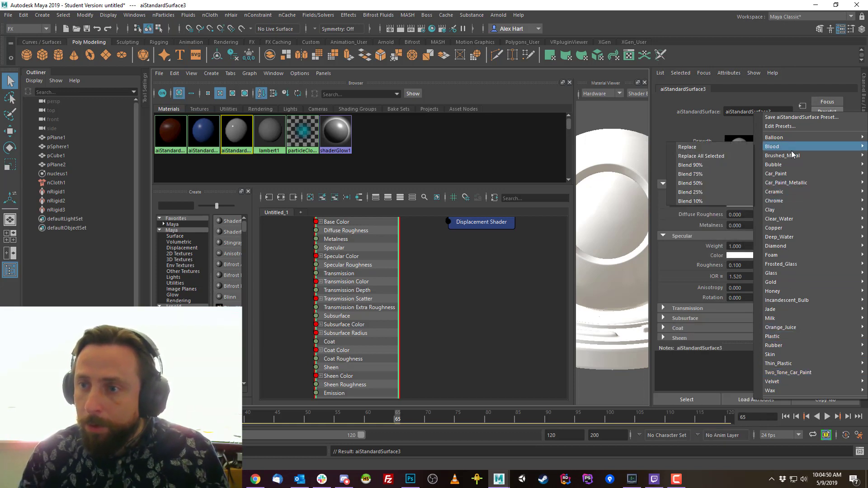
{"action": "mouse_move", "coordinate": [789, 156]}
{"action": "left_click", "coordinate": [707, 157]}
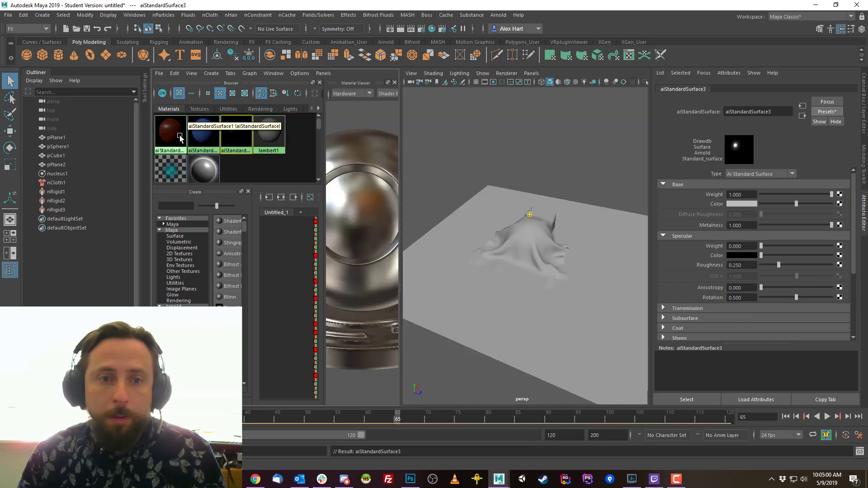
- Assign the clay material to the ground plane, brushed metal to the cloth and, back at frame 1, blue to the sphere and cube
{"action": "middle_click_drag", "start_coordinate": [165, 131], "coordinate": [442, 293]}
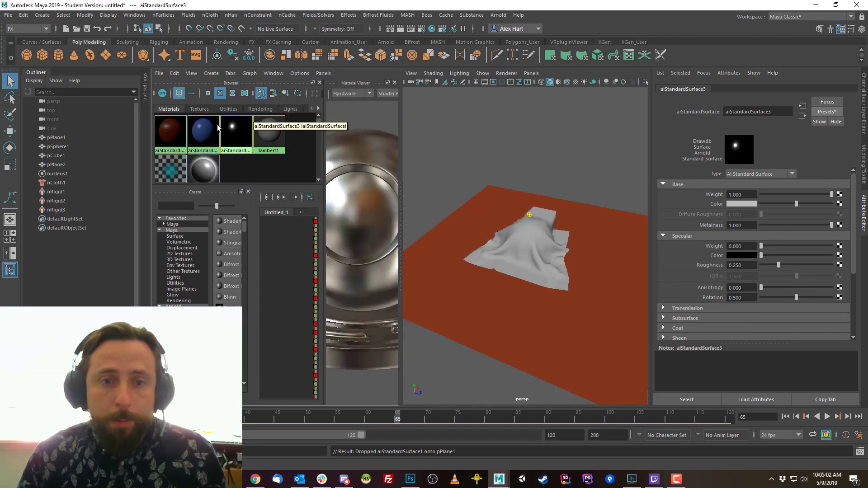
{"action": "middle_click_drag", "start_coordinate": [242, 136], "coordinate": [511, 254]}
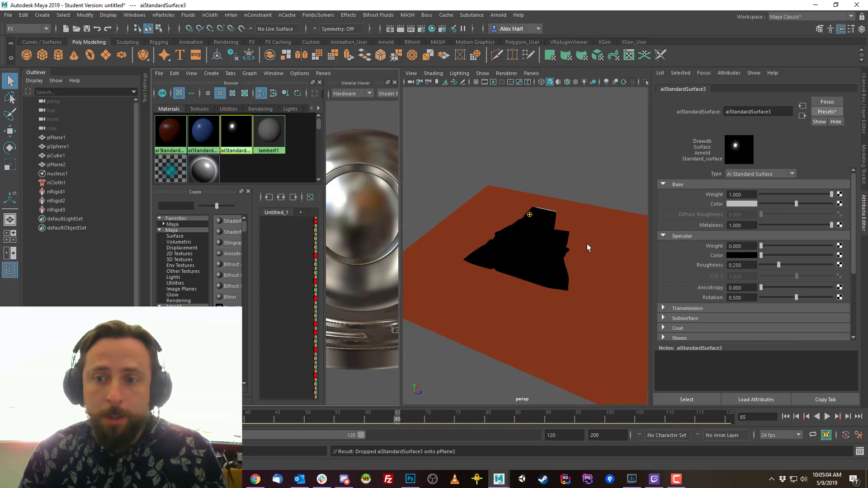
{"action": "key", "text": "alt+shift+v"}
{"action": "left_click_drag", "start_coordinate": [411, 267], "coordinate": [491, 258], "text": "alt"}
{"action": "middle_click_drag", "start_coordinate": [204, 135], "coordinate": [531, 240]}
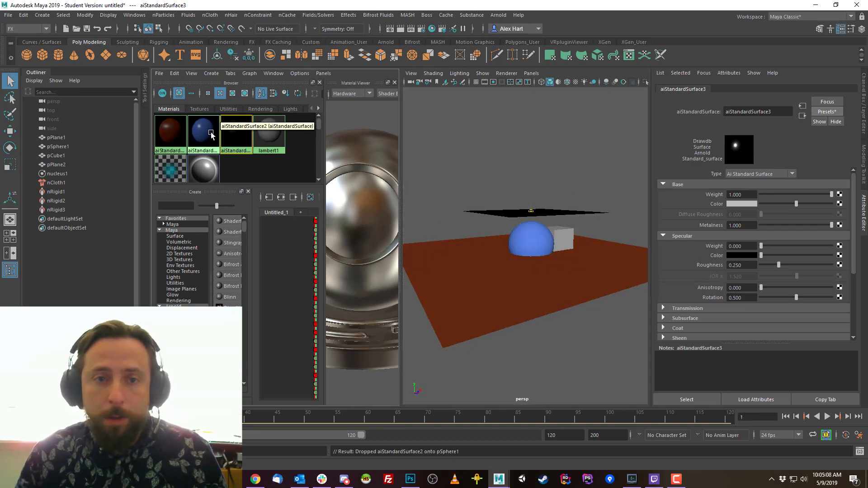
{"action": "middle_click_drag", "start_coordinate": [210, 135], "coordinate": [568, 245]}
{"action": "left_click_drag", "start_coordinate": [520, 244], "coordinate": [489, 221], "text": "alt"}
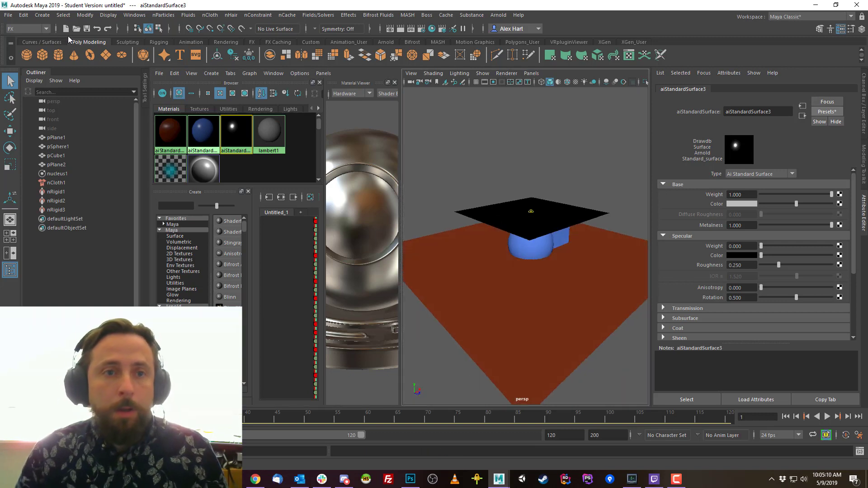
- Create a spot light, preview the scene lighting and move the light to shine across the cloth from the side
{"action": "left_click", "coordinate": [224, 43]}
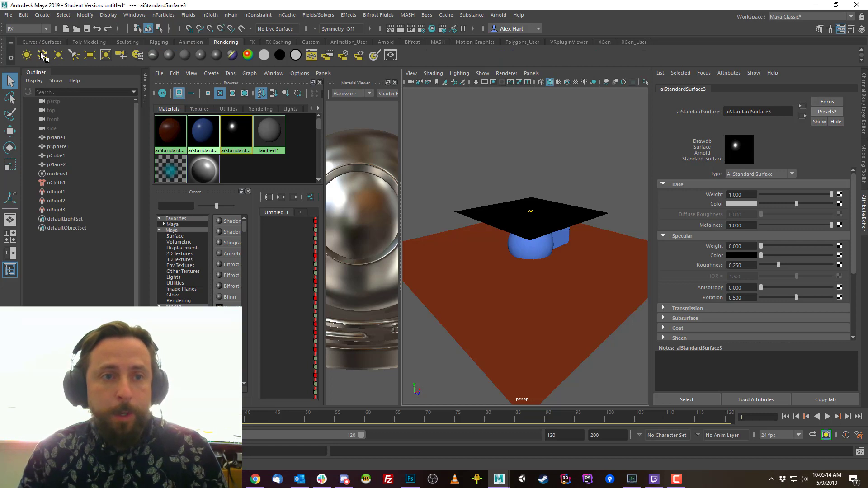
{"action": "left_click", "coordinate": [74, 54]}
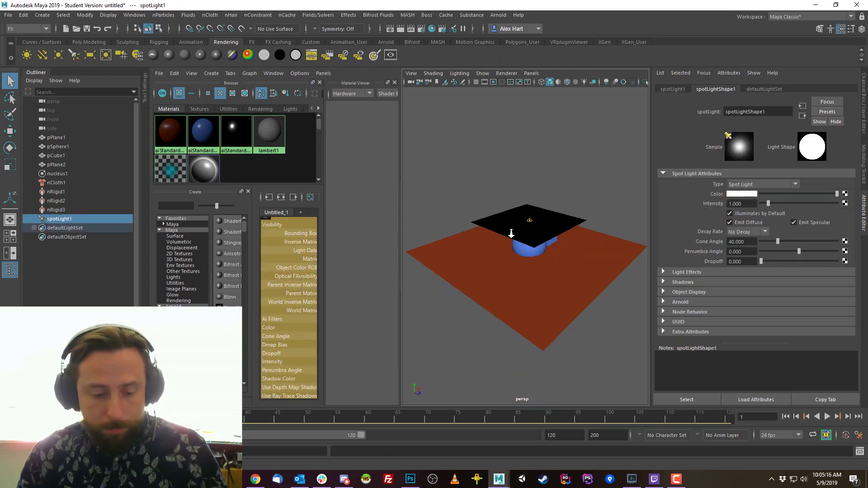
{"action": "key", "text": "w"}
{"action": "left_click_drag", "start_coordinate": [541, 238], "coordinate": [527, 216], "text": "alt"}
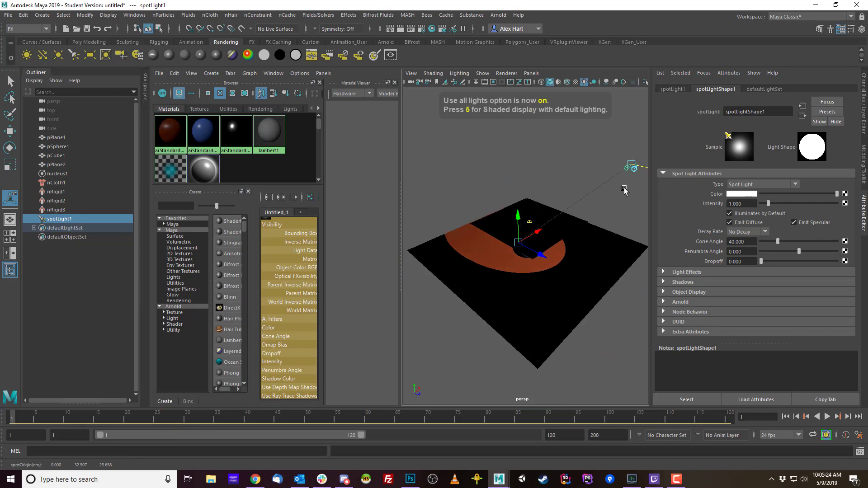
{"action": "left_click_drag", "start_coordinate": [630, 169], "coordinate": [429, 192]}
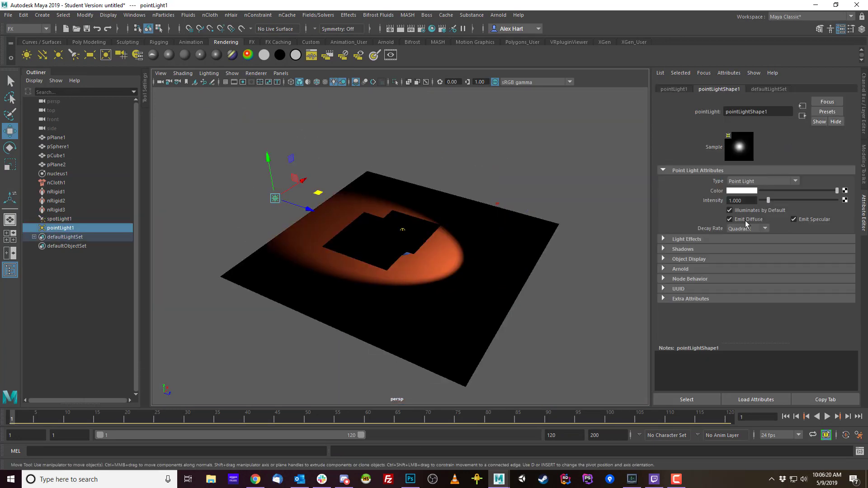
- Move the point light up and away from the cloth and set its intensity to 1000
{"action": "left_click_drag", "start_coordinate": [470, 225], "coordinate": [510, 224], "text": "alt"}
{"action": "left_click_drag", "start_coordinate": [252, 179], "coordinate": [257, 136]}
{"action": "left_click_drag", "start_coordinate": [272, 121], "coordinate": [221, 103]}
{"action": "left_click_drag", "start_coordinate": [407, 195], "coordinate": [375, 192], "text": "alt"}
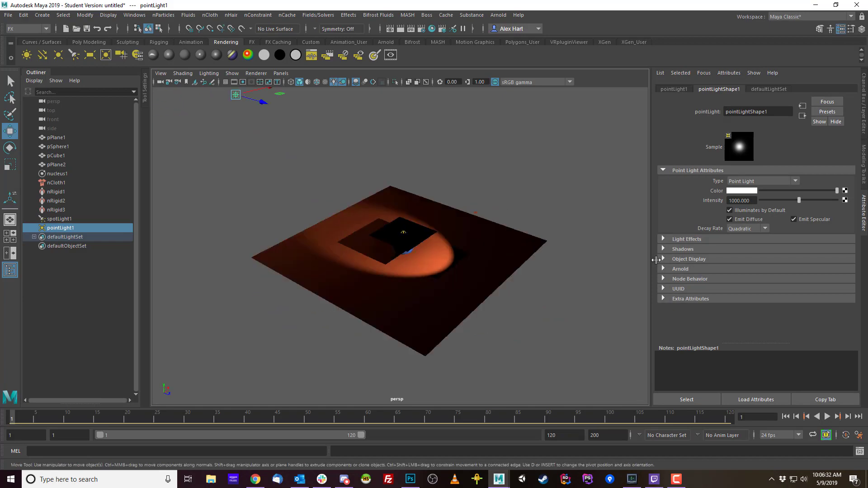
{"action": "left_click", "coordinate": [742, 190]}
{"action": "left_click", "coordinate": [730, 218]}
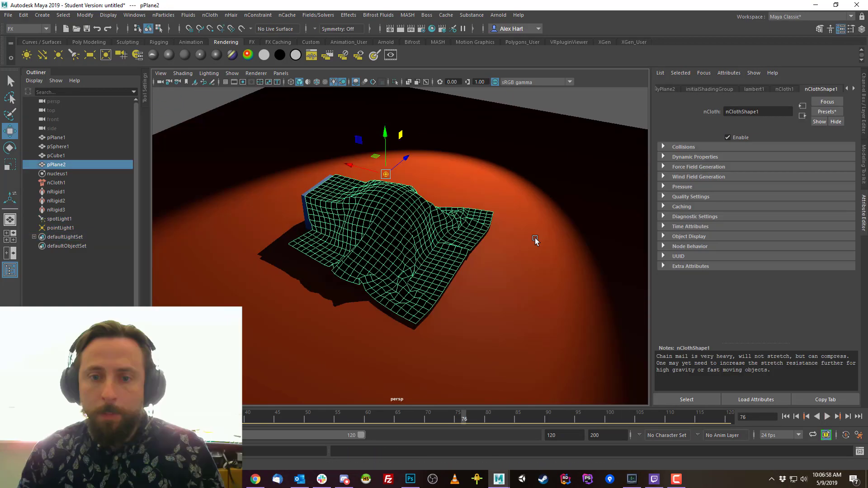
- Rename the cloth's brushed metal material as aiStandardChainmail
{"action": "left_click_drag", "start_coordinate": [578, 244], "coordinate": [368, 262], "text": "alt"}
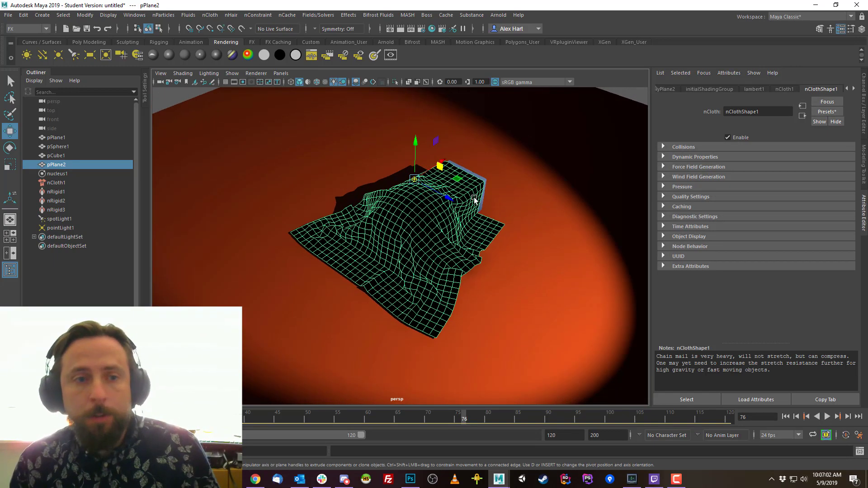
{"action": "left_click", "coordinate": [854, 89]}
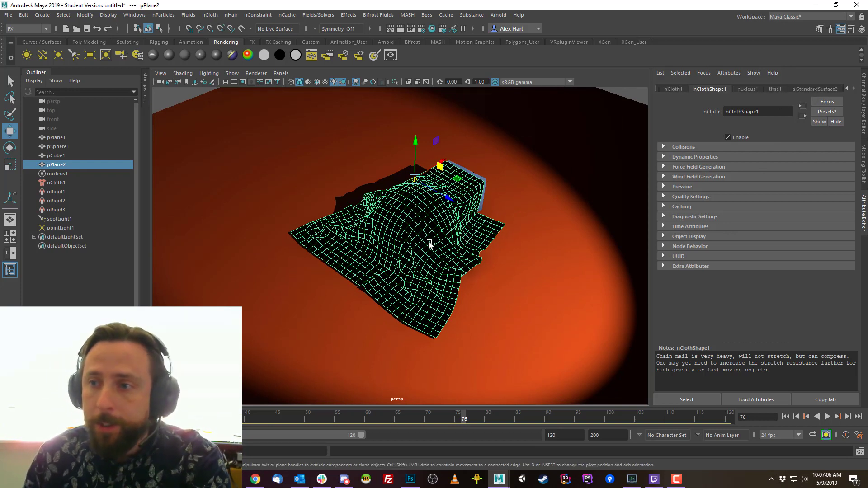
{"action": "left_click", "coordinate": [807, 89]}
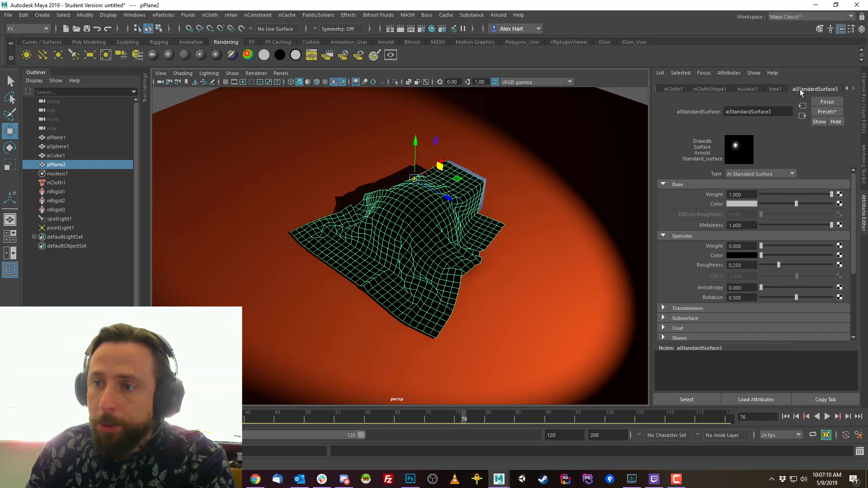
{"action": "double_click", "coordinate": [786, 109]}
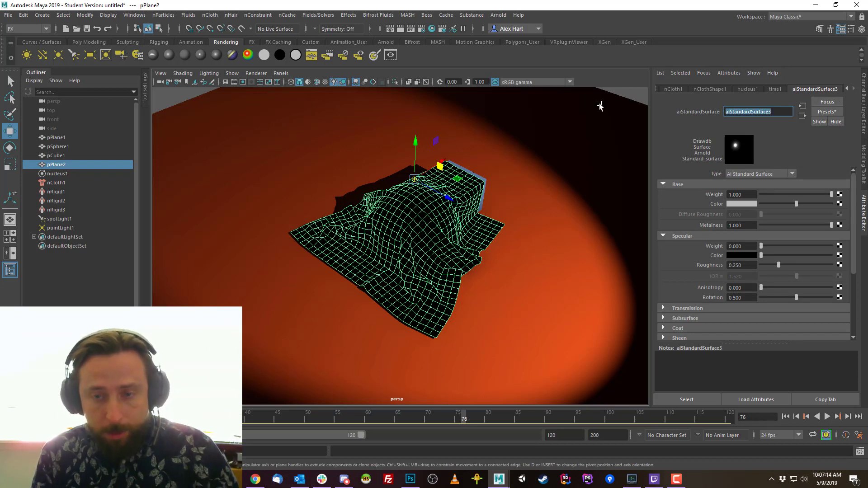
{"action": "type", "text": "ainmail"}
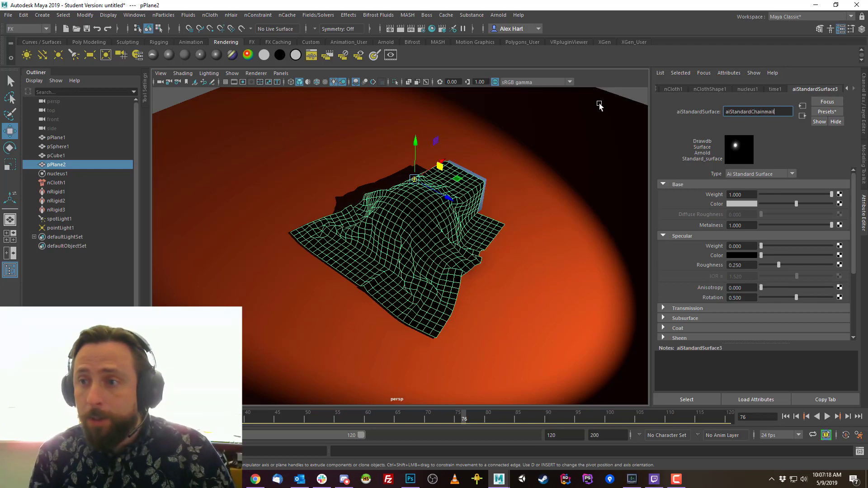
{"action": "type", "text": "StandardChainmail"}
{"action": "key", "text": "Return"}
- Map a File texture to the Geometry Opacity of the aiStandardChainmail material
{"action": "scroll", "coordinate": [680, 300], "scroll_direction": "down", "scroll_amount": 3}
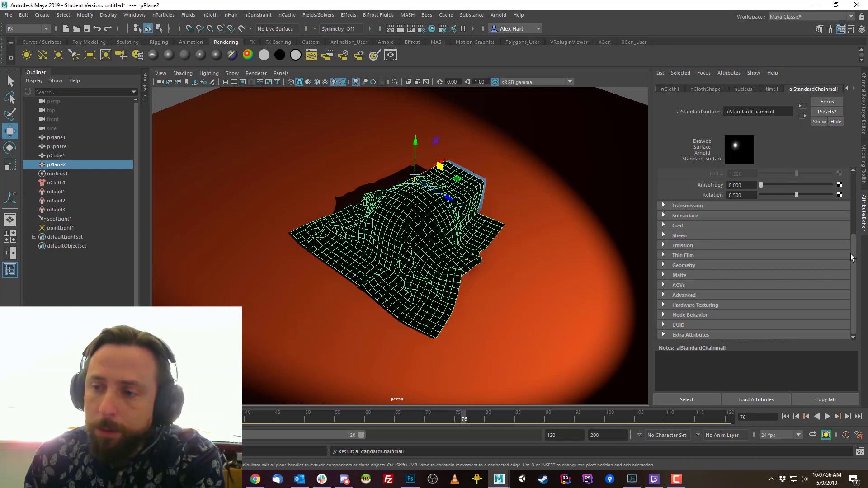
{"action": "mouse_move", "coordinate": [853, 254]}
{"action": "left_mouse_down"}
{"action": "mouse_move", "coordinate": [854, 203]}
{"action": "mouse_move", "coordinate": [855, 258]}
{"action": "left_mouse_up"}
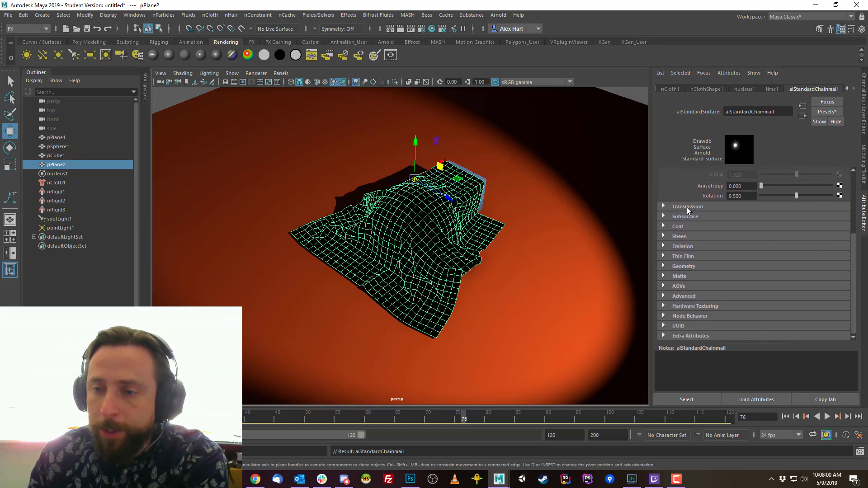
{"action": "left_click", "coordinate": [662, 206]}
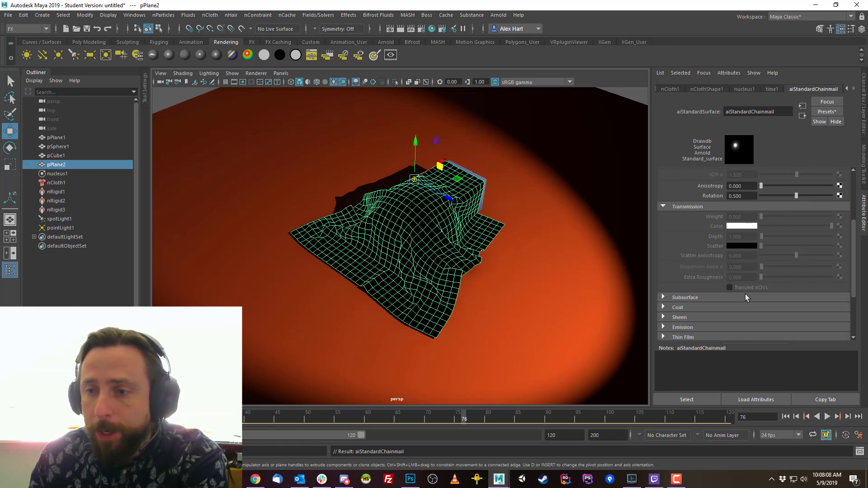
{"action": "left_click", "coordinate": [663, 207]}
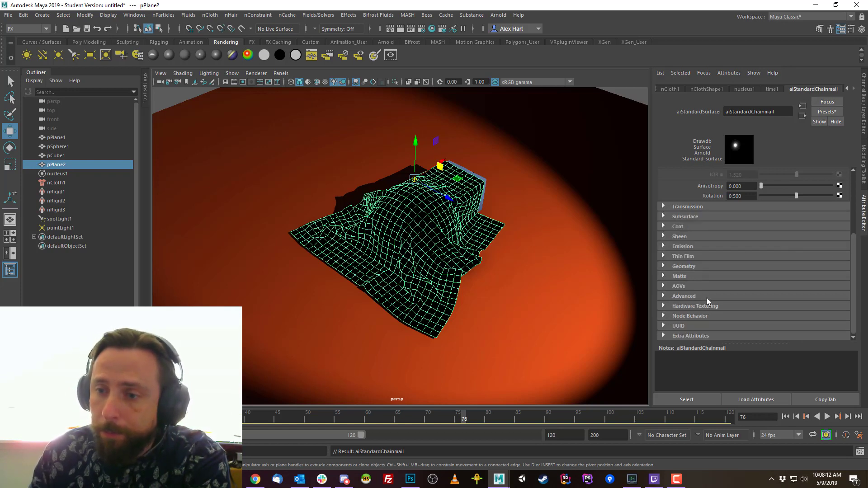
{"action": "left_click", "coordinate": [693, 266]}
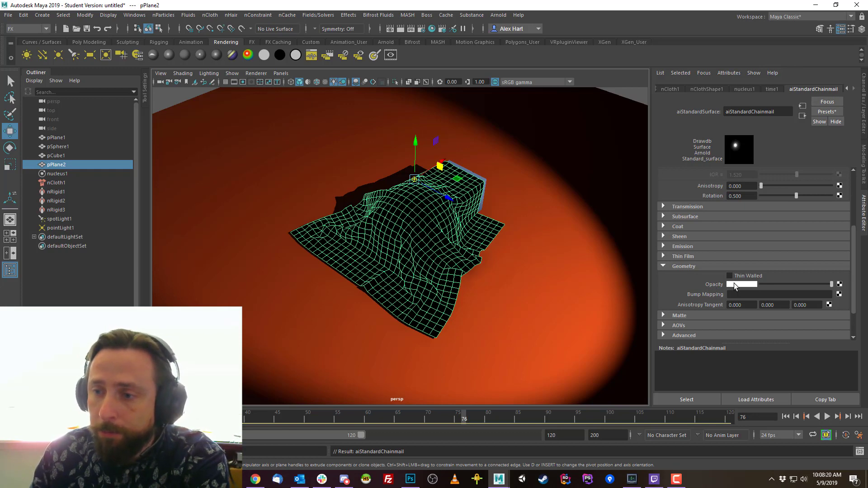
{"action": "left_click", "coordinate": [839, 284]}
{"action": "left_click_drag", "start_coordinate": [389, 166], "coordinate": [522, 93]}
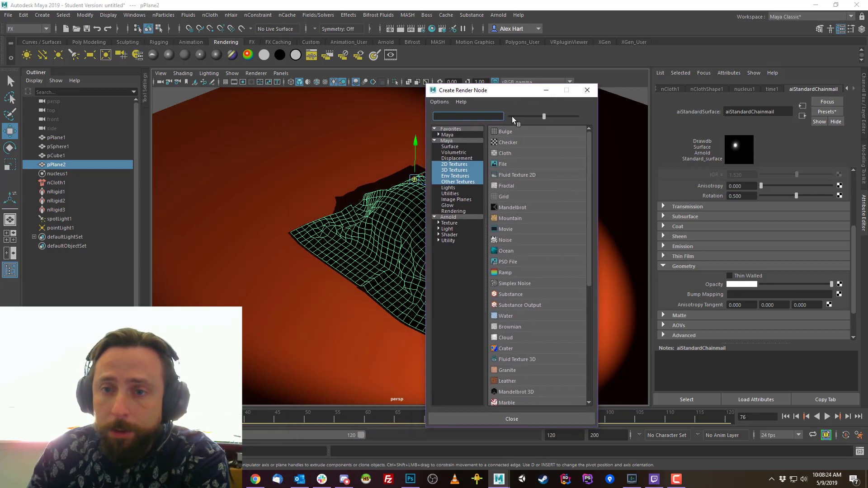
{"action": "left_click", "coordinate": [502, 163]}
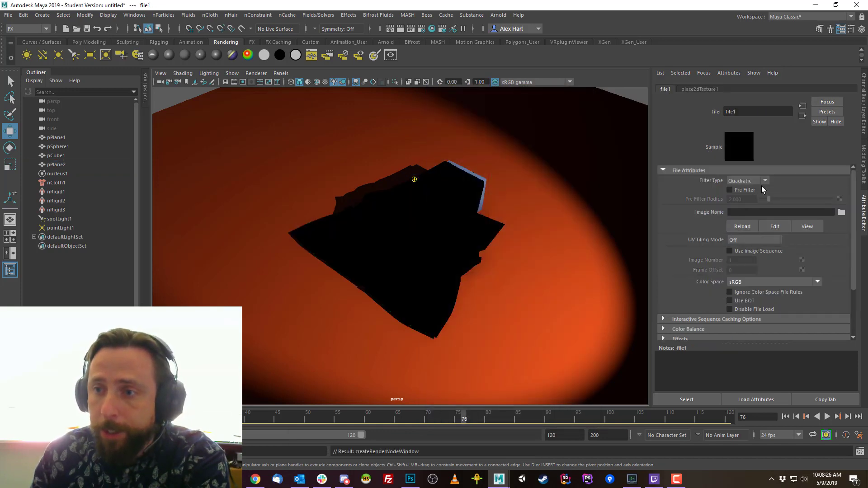
- Browse for the image of the new opacity File texture
{"action": "left_click", "coordinate": [841, 213]}
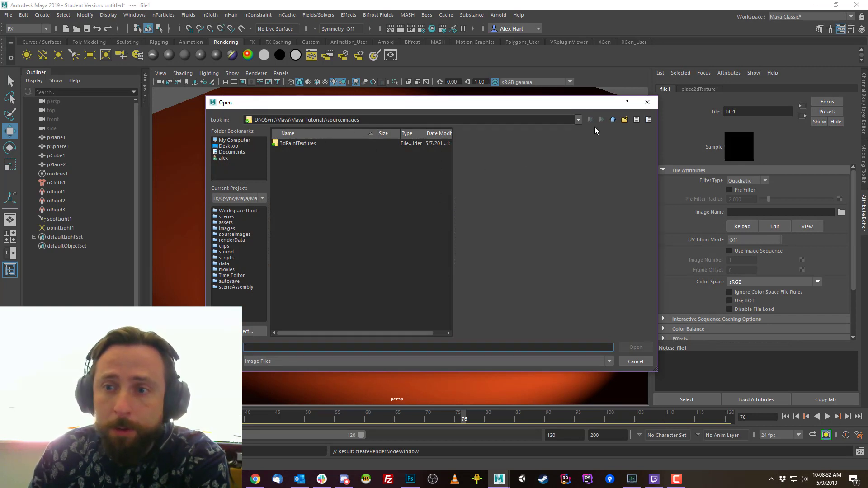
- Load chain_A.png from the project's images folder as the image of the file texture
{"action": "left_click", "coordinate": [611, 121]}
{"action": "double_click", "coordinate": [287, 183]}
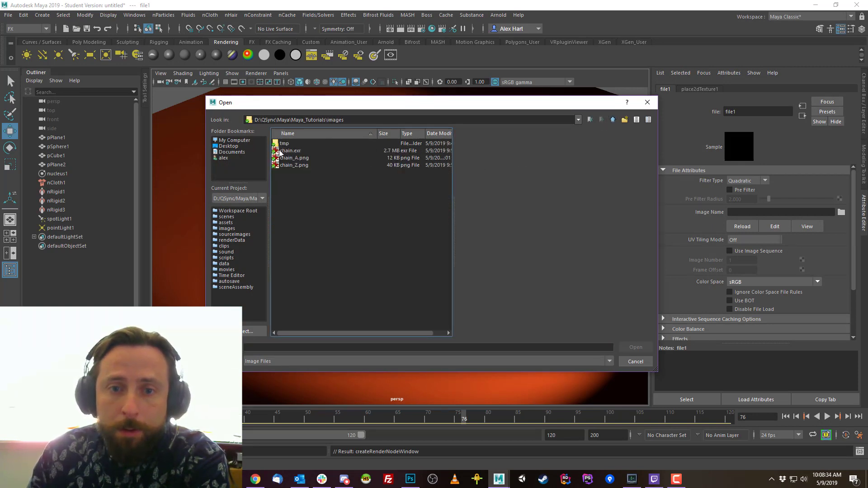
{"action": "left_click", "coordinate": [291, 158]}
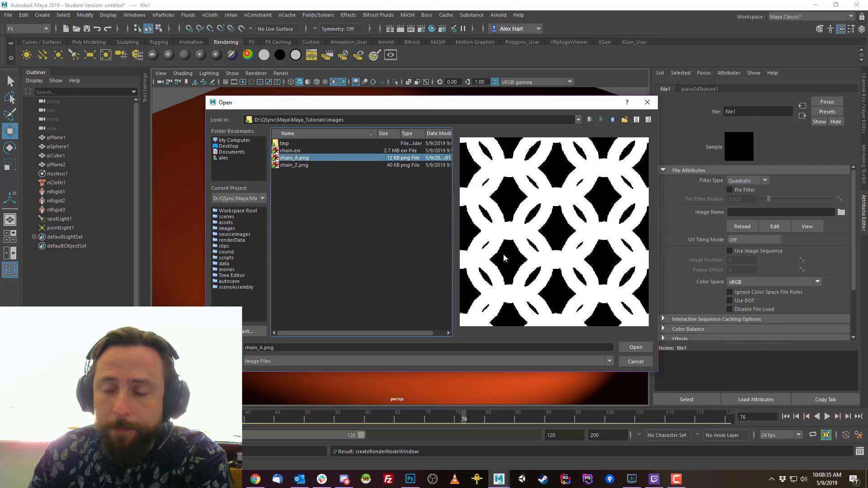
{"action": "left_click", "coordinate": [635, 348]}
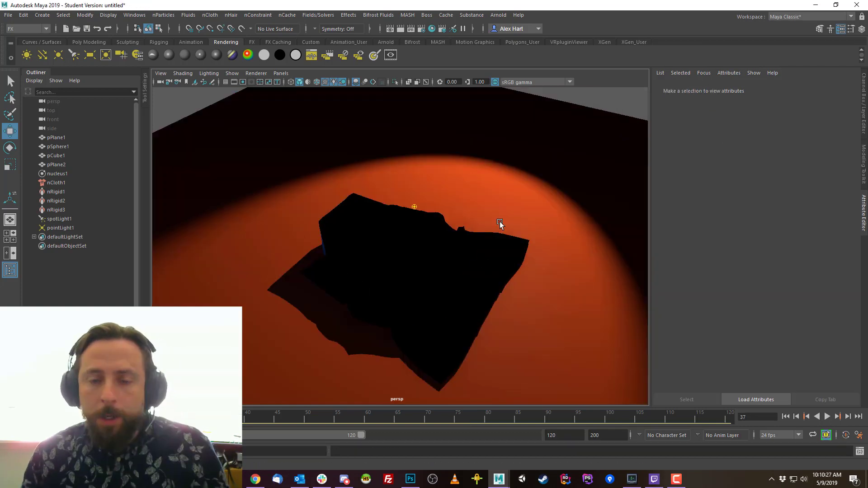
- Set the Viewport 2.0 transparency algorithm to Alpha Cut in the hardware renderer settings
{"action": "left_click_drag", "start_coordinate": [403, 290], "coordinate": [453, 276], "text": "alt"}
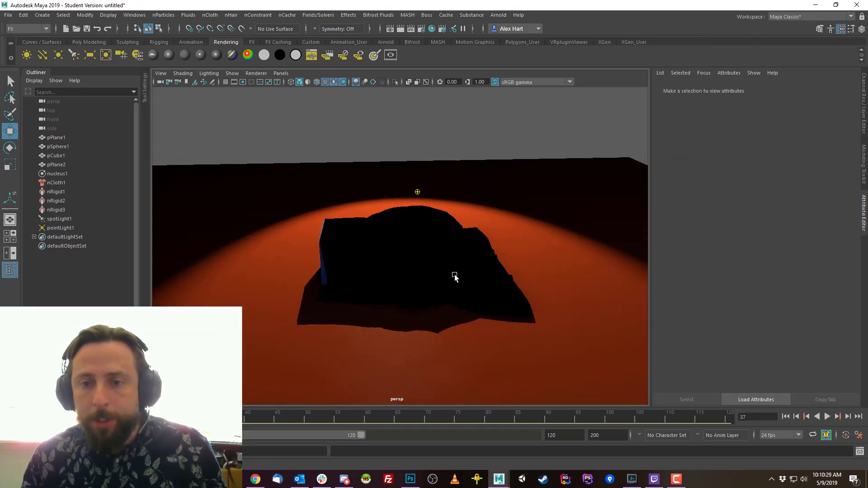
{"action": "left_click", "coordinate": [453, 276]}
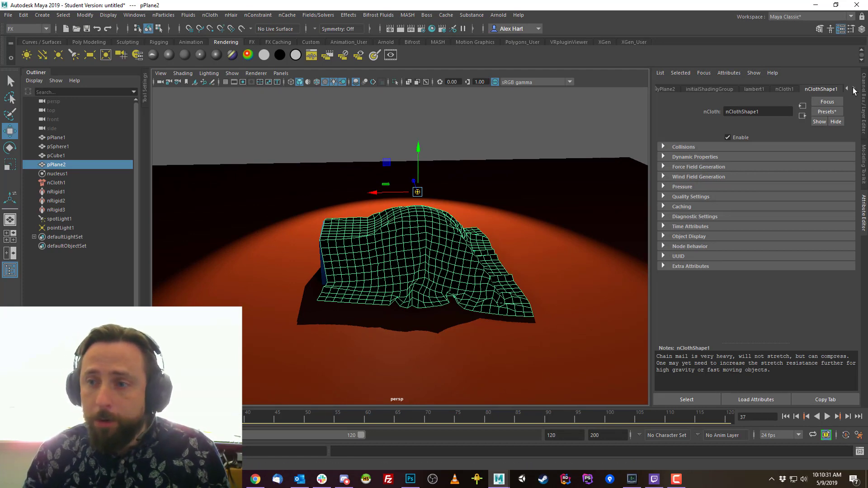
{"action": "left_click_drag", "start_coordinate": [480, 224], "coordinate": [248, 91], "text": "alt"}
{"action": "left_click", "coordinate": [255, 74]}
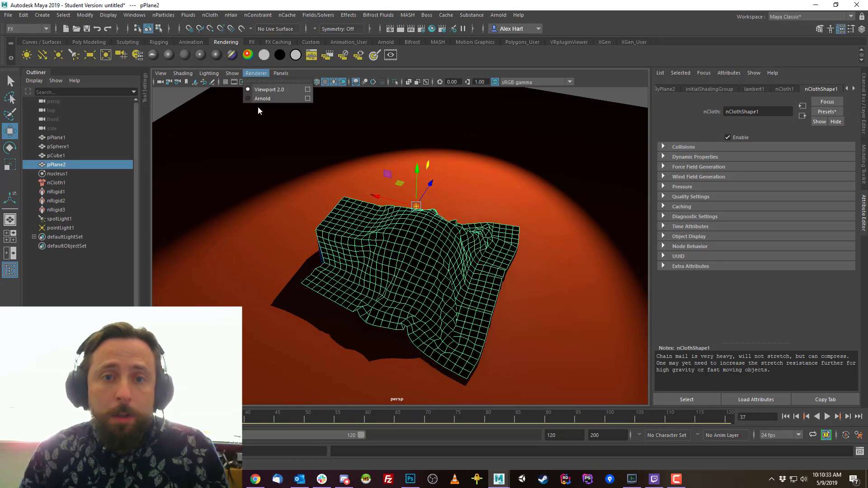
{"action": "left_click", "coordinate": [307, 91]}
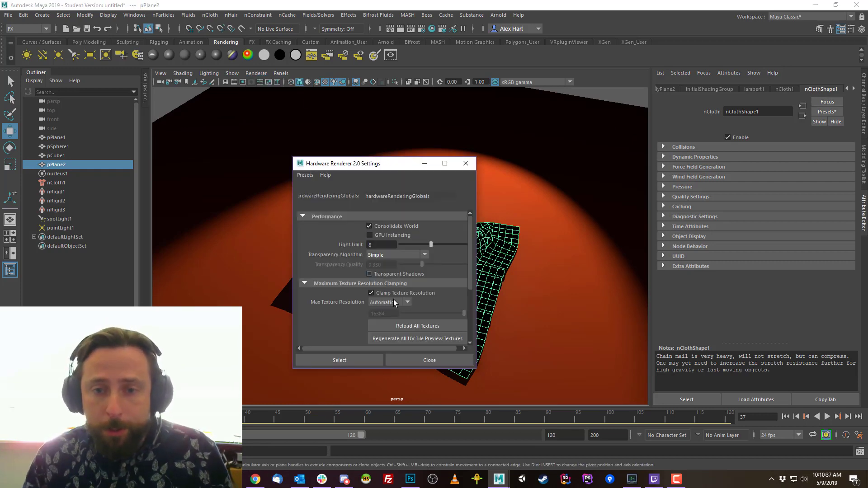
{"action": "left_click", "coordinate": [388, 255]}
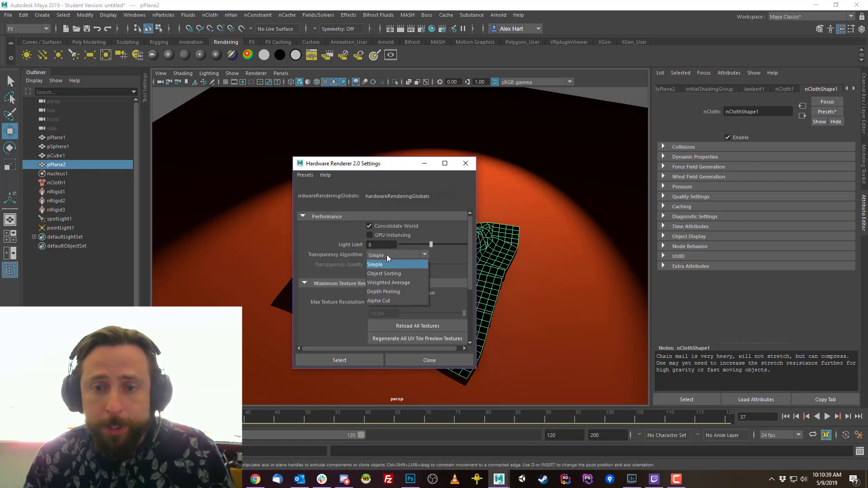
{"action": "left_click", "coordinate": [380, 301]}
{"action": "left_click", "coordinate": [351, 358]}
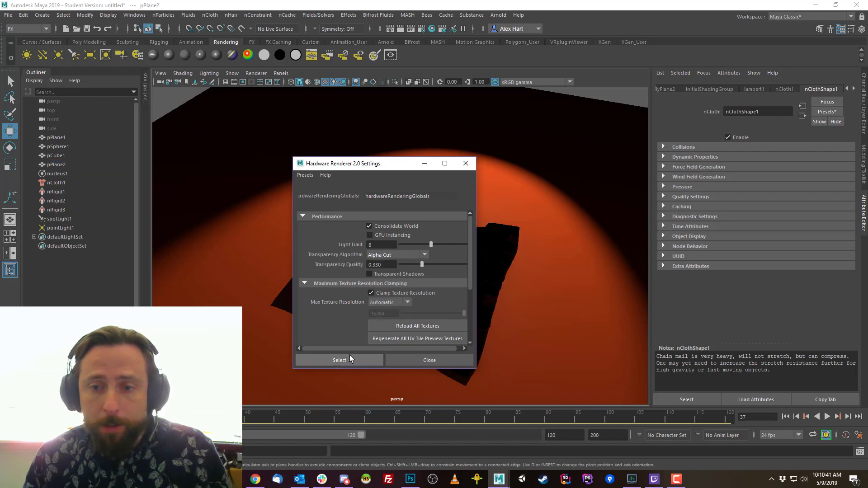
{"action": "left_click", "coordinate": [417, 360]}
{"action": "left_click_drag", "start_coordinate": [468, 271], "coordinate": [469, 258], "text": "alt"}
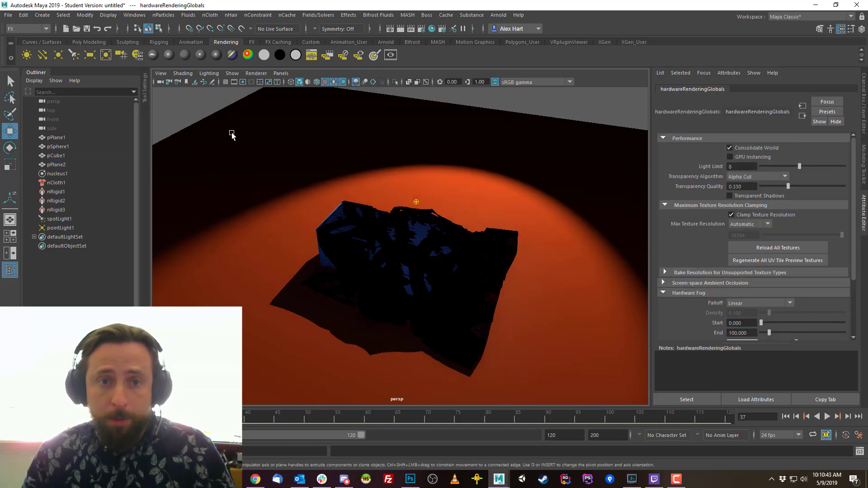
- Deselect everything, replay the cloth simulation from the start to frame 50, and turn off shadows in the viewport
{"action": "left_click", "coordinate": [193, 115]}
{"action": "left_click_drag", "start_coordinate": [409, 271], "coordinate": [459, 289], "text": "alt"}
{"action": "key", "text": "alt+shift+v"}
{"action": "key", "text": "alt+v"}
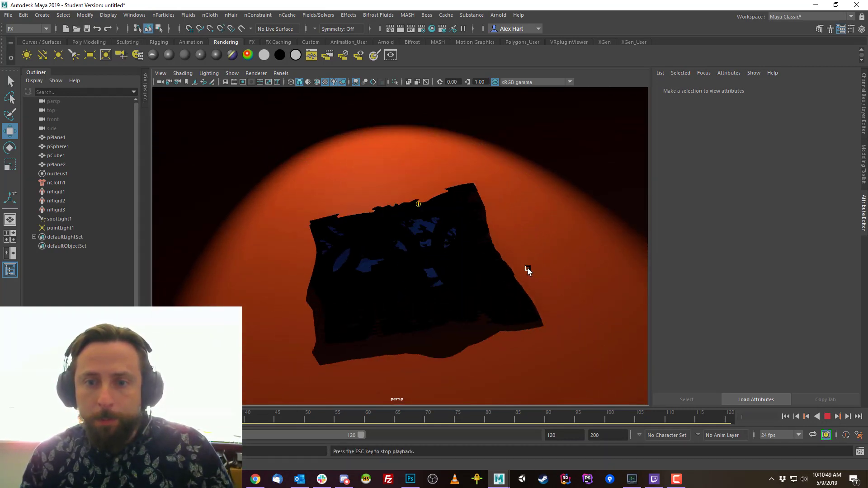
{"action": "left_click_drag", "start_coordinate": [529, 272], "coordinate": [466, 242], "text": "alt"}
{"action": "key", "text": "alt+v"}
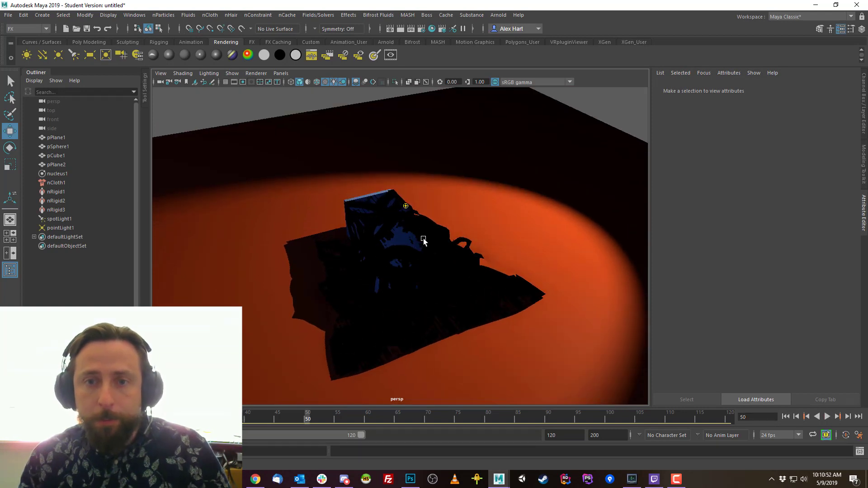
{"action": "left_click", "coordinate": [343, 83]}
{"action": "left_click_drag", "start_coordinate": [363, 164], "coordinate": [476, 180], "text": "alt"}
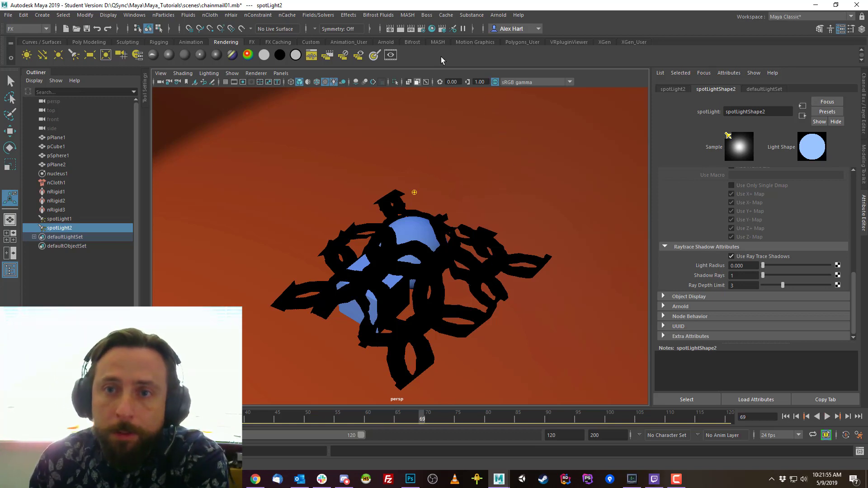
- Save the scene, accepting the student version notice
{"action": "key", "text": "ctrl+s"}
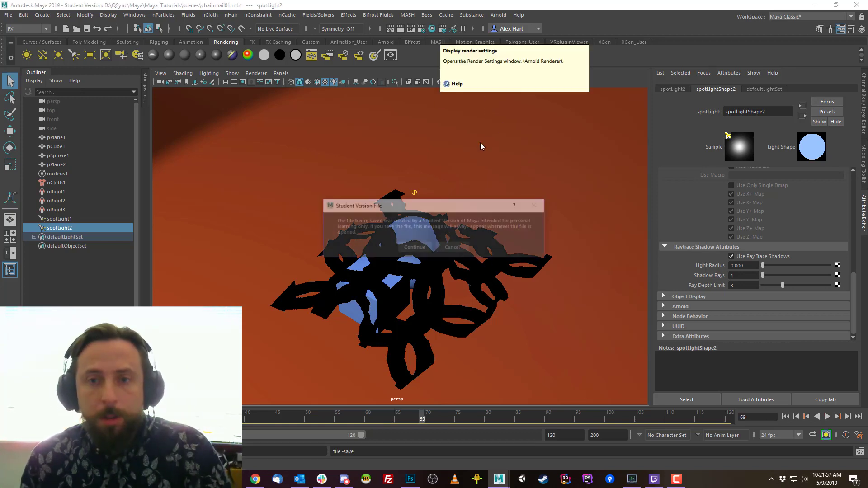
{"action": "left_click", "coordinate": [426, 246]}
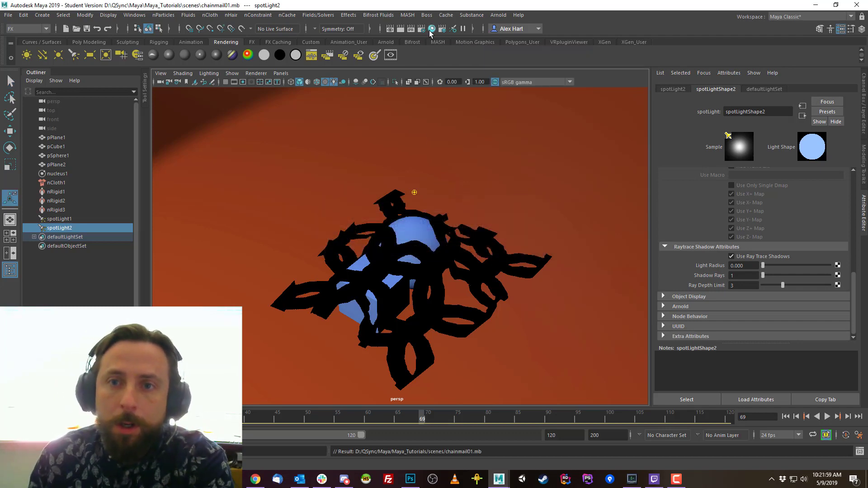
- Set the render image size to the HD_720 preset with persp as the renderable camera
{"action": "left_click", "coordinate": [422, 28]}
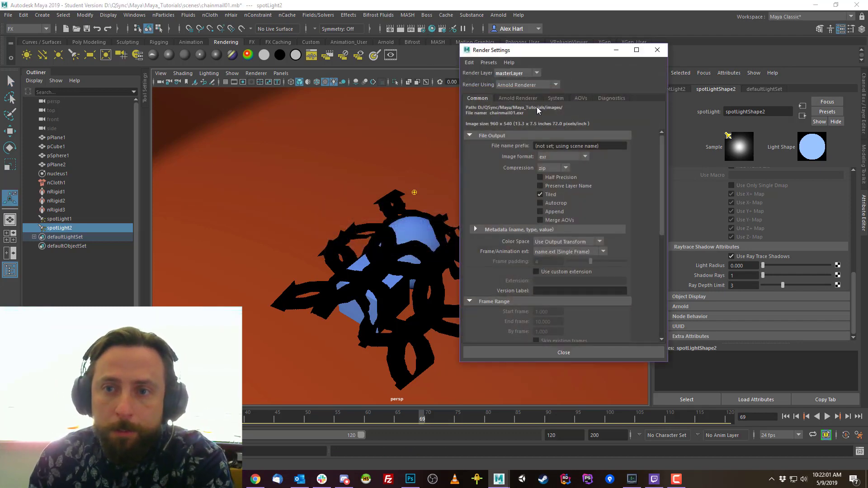
{"action": "left_click_drag", "start_coordinate": [546, 54], "coordinate": [480, 59]}
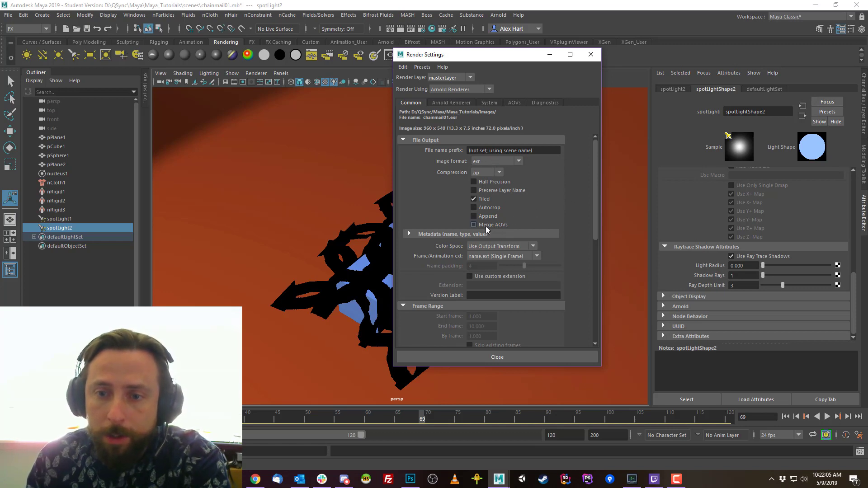
{"action": "scroll", "coordinate": [487, 230], "scroll_direction": "down", "scroll_amount": 5}
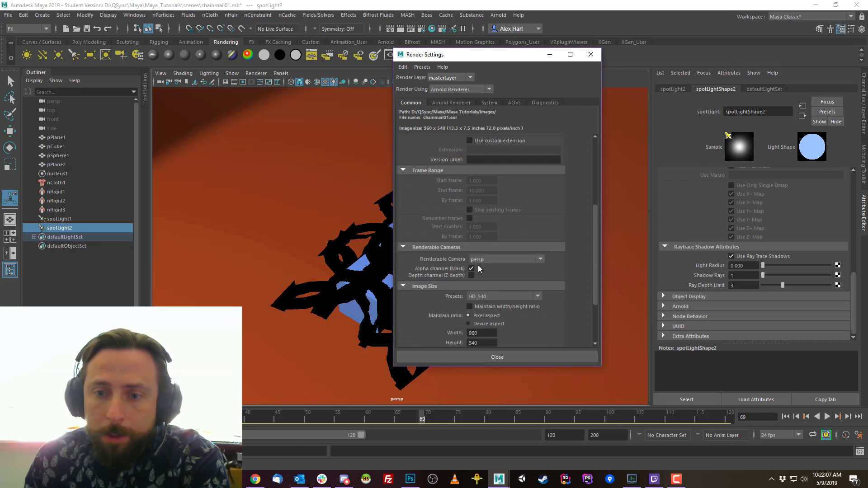
{"action": "left_click", "coordinate": [481, 259]}
{"action": "left_click", "coordinate": [483, 268]}
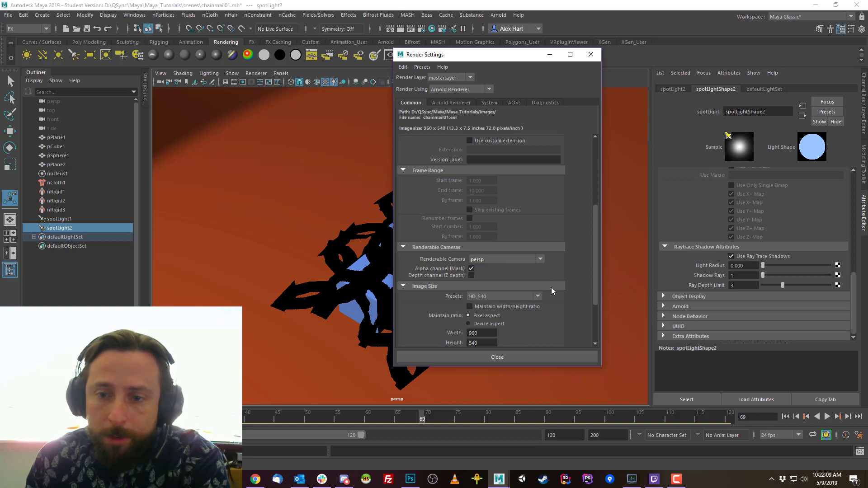
{"action": "scroll", "coordinate": [537, 293], "scroll_direction": "down", "scroll_amount": 1}
{"action": "left_click", "coordinate": [483, 270]}
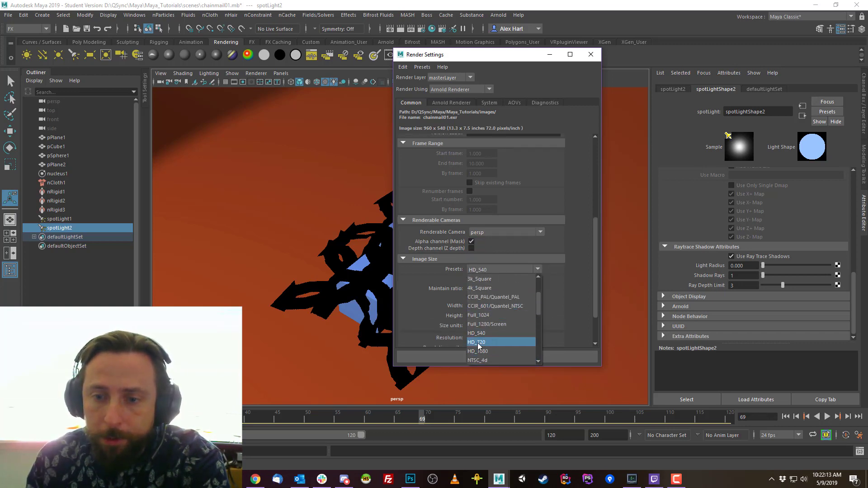
{"action": "left_click", "coordinate": [476, 343]}
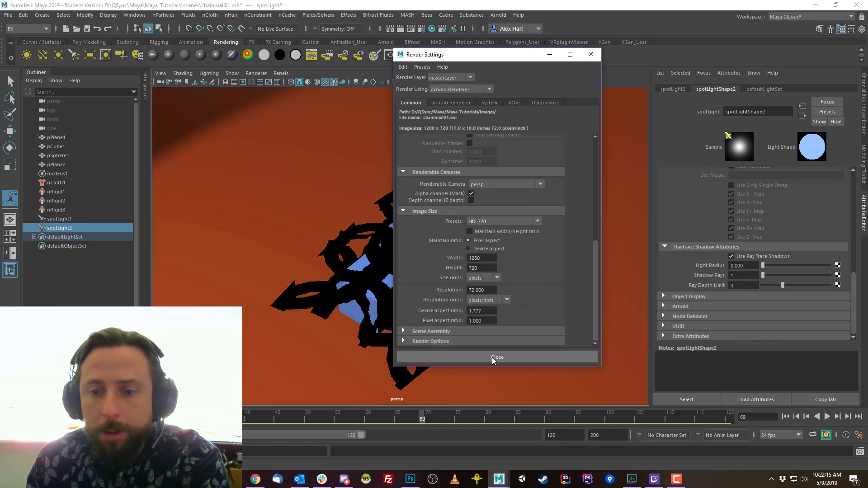
{"action": "left_click", "coordinate": [496, 357]}
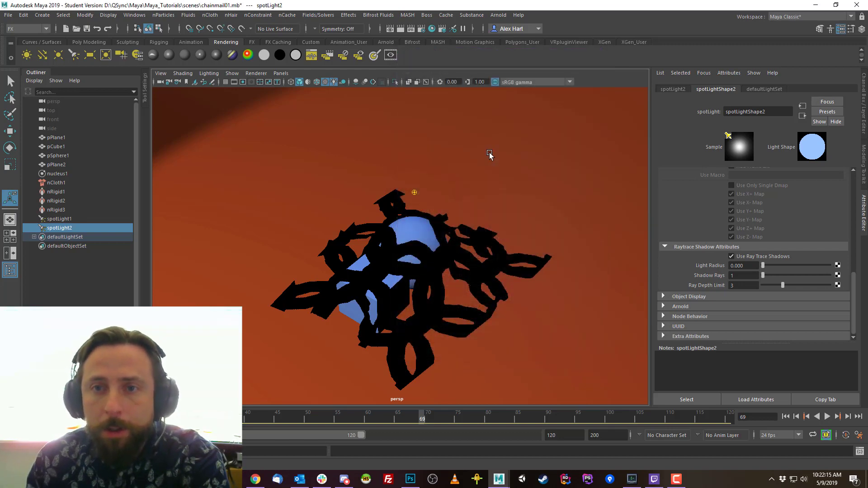
- Render the perspShape camera in a widened Arnold RenderView to check the cloth's material
{"action": "left_click", "coordinate": [391, 55]}
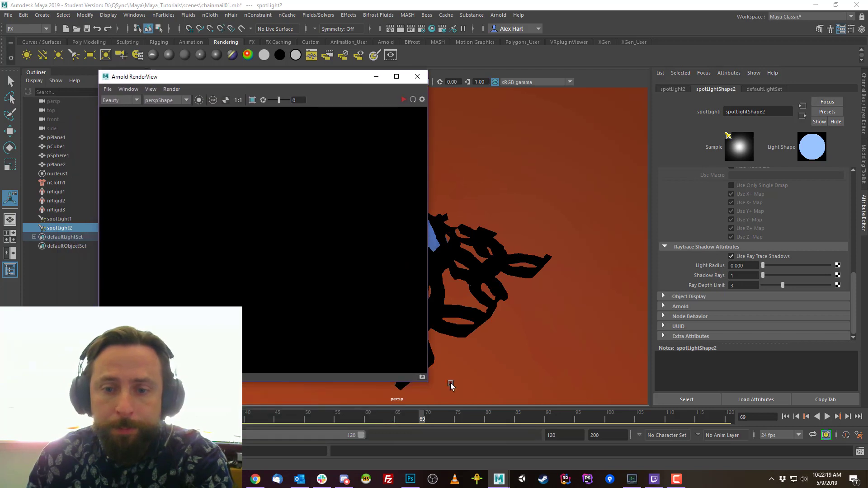
{"action": "left_click_drag", "start_coordinate": [427, 382], "coordinate": [567, 382]}
{"action": "left_click", "coordinate": [161, 101]}
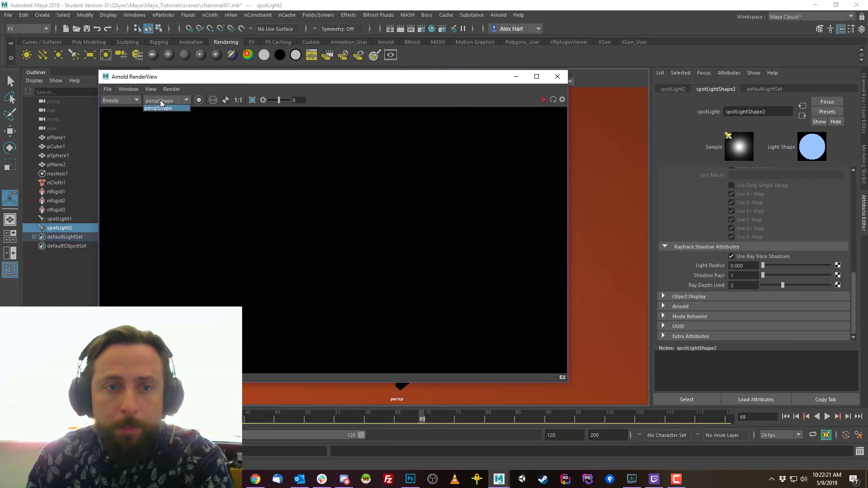
{"action": "left_click", "coordinate": [158, 108]}
{"action": "left_click", "coordinate": [553, 99]}
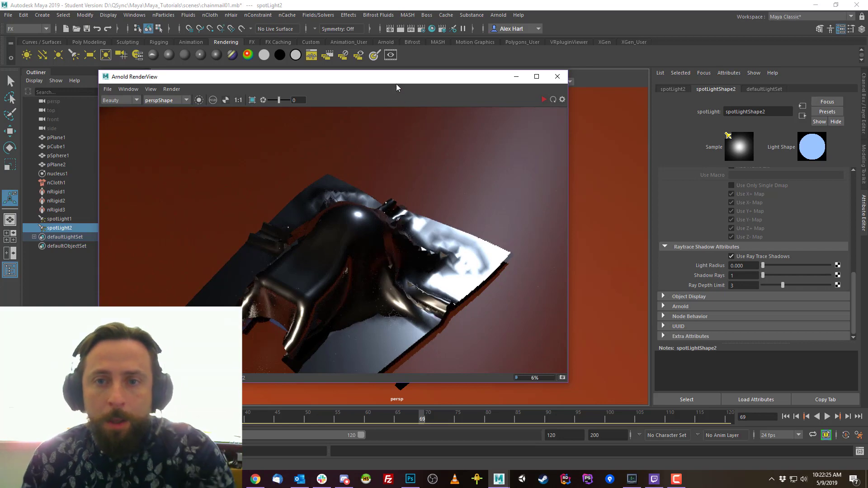
{"action": "left_click_drag", "start_coordinate": [396, 83], "coordinate": [499, 80]}
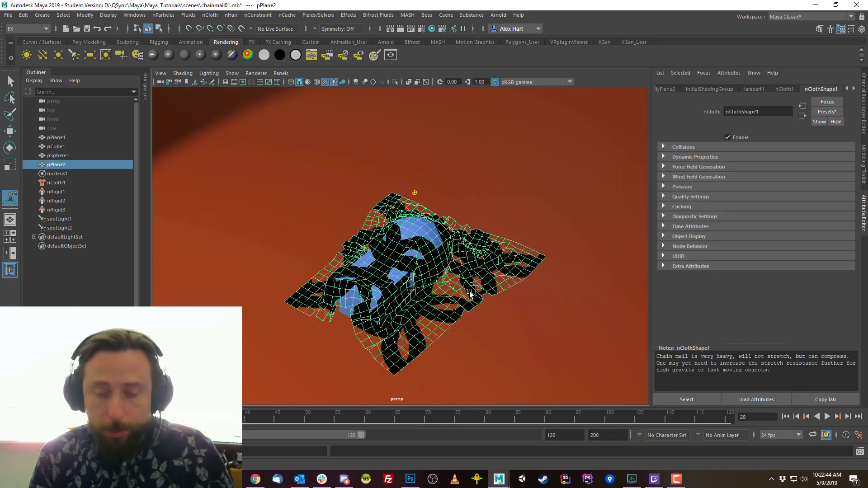
- Rewind the cloth simulation and replay it from the start, stopping at frame 38
{"action": "key", "text": "alt+shift+v"}
{"action": "key", "text": "alt+v"}
{"action": "key", "text": "Escape"}
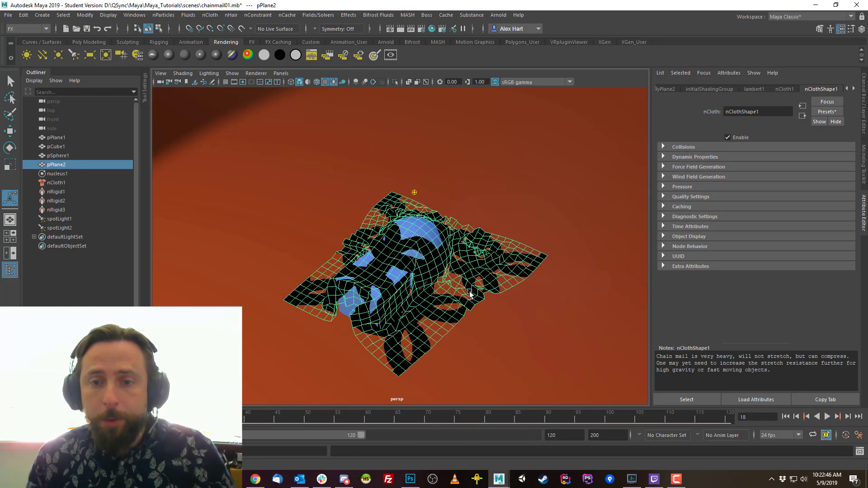
{"action": "key", "text": "alt+v"}
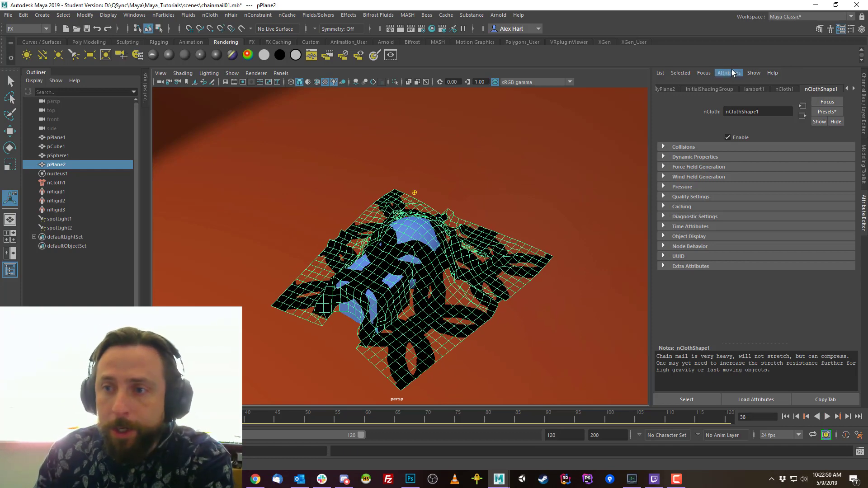
- Turn off Opaque in the Arnold attributes of the cloth's outputCloth1 mesh
{"action": "left_click", "coordinate": [846, 89]}
{"action": "left_click", "coordinate": [750, 89]}
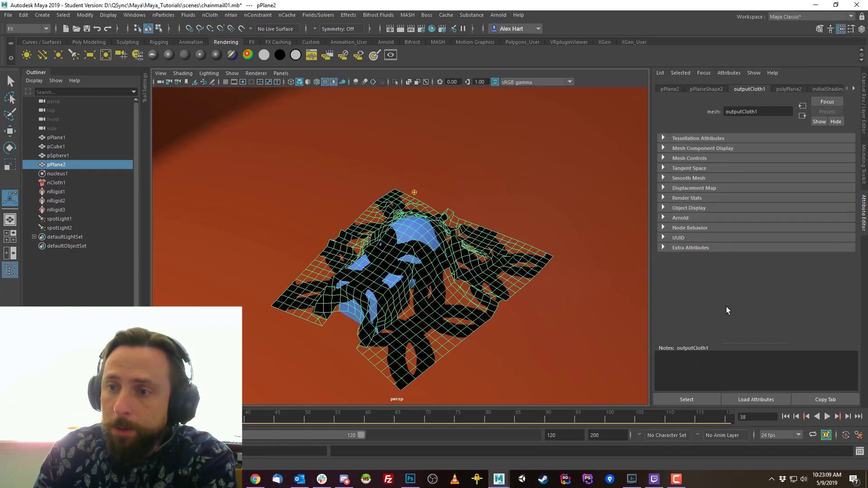
{"action": "left_click", "coordinate": [680, 218]}
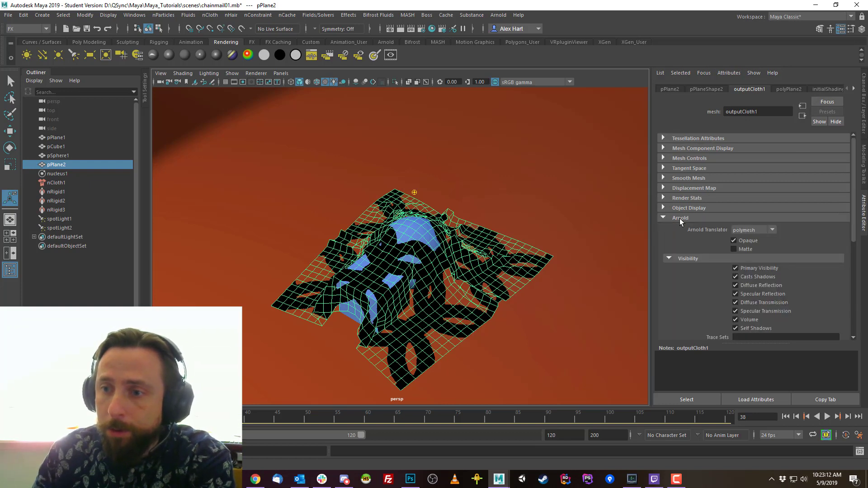
{"action": "left_click", "coordinate": [733, 241]}
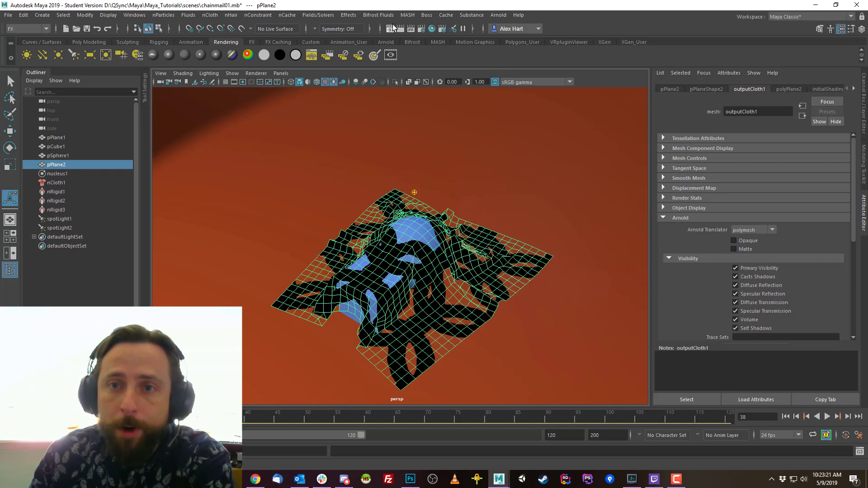
- Show the 1280 x 720 resolution gate in the viewport and reframe the draped cloth within it
{"action": "left_click", "coordinate": [243, 83]}
{"action": "mouse_move", "coordinate": [506, 316]}
{"action": "left_mouse_down", "text": "alt"}
{"action": "mouse_move", "coordinate": [377, 255]}
{"action": "mouse_move", "coordinate": [448, 284]}
{"action": "left_mouse_up", "text": "alt"}
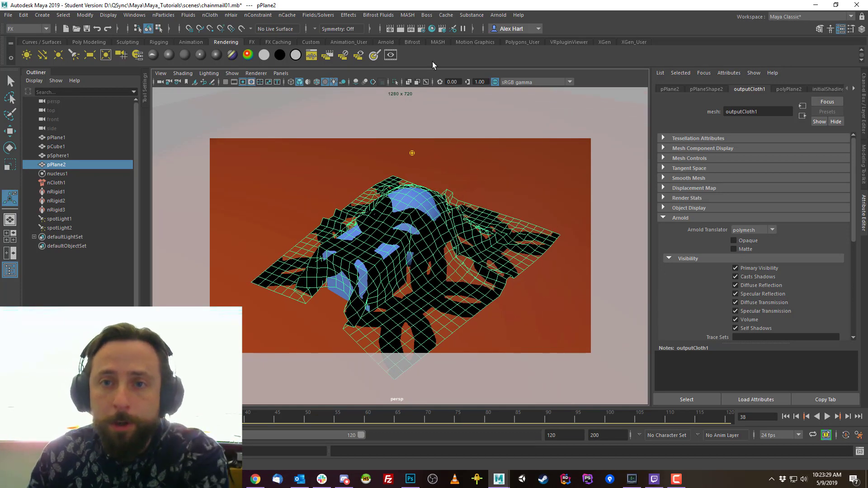
- Reopen and widen the Arnold RenderView, lower its test resolution, and re-render the cloth with its opacity cutout
{"action": "left_click", "coordinate": [396, 58]}
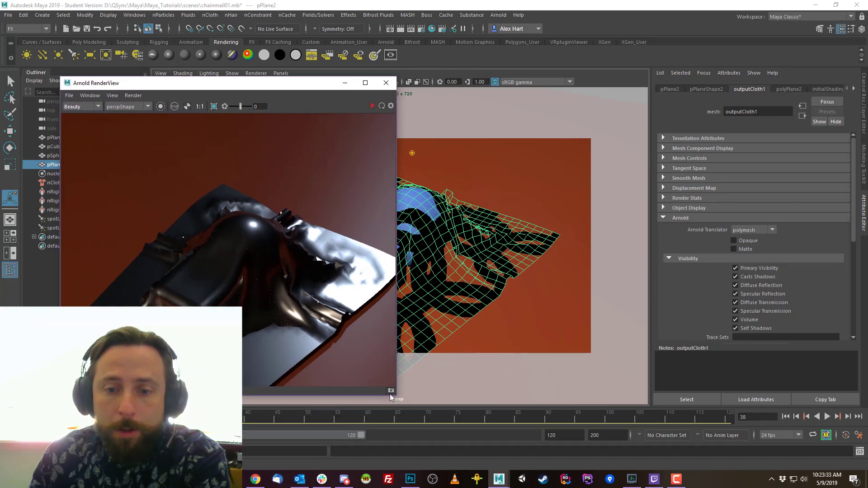
{"action": "left_click_drag", "start_coordinate": [397, 393], "coordinate": [525, 393]}
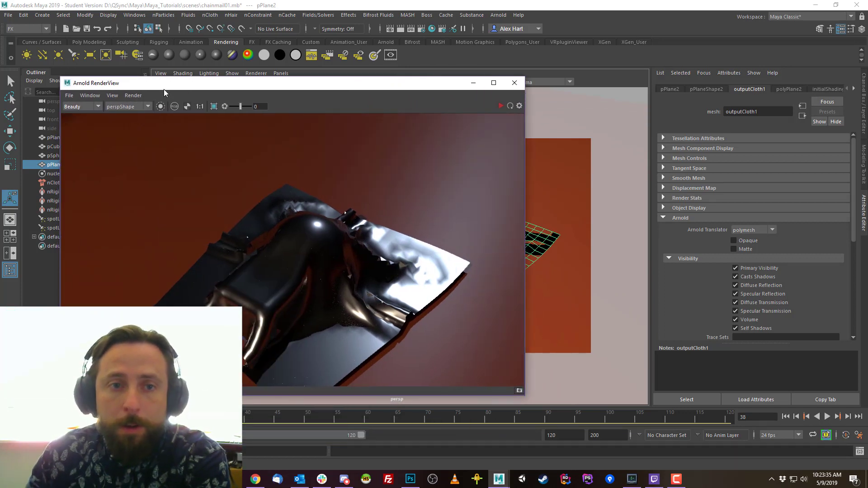
{"action": "left_click", "coordinate": [113, 96]}
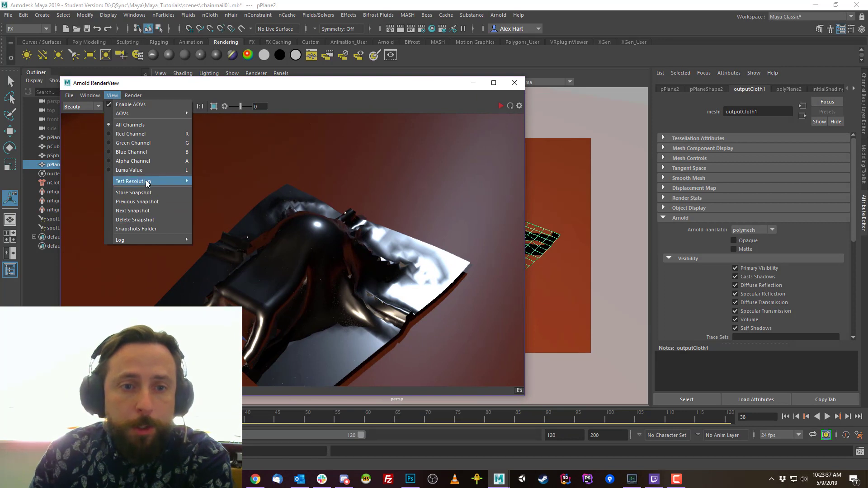
{"action": "mouse_move", "coordinate": [149, 181]}
{"action": "left_click", "coordinate": [212, 207]}
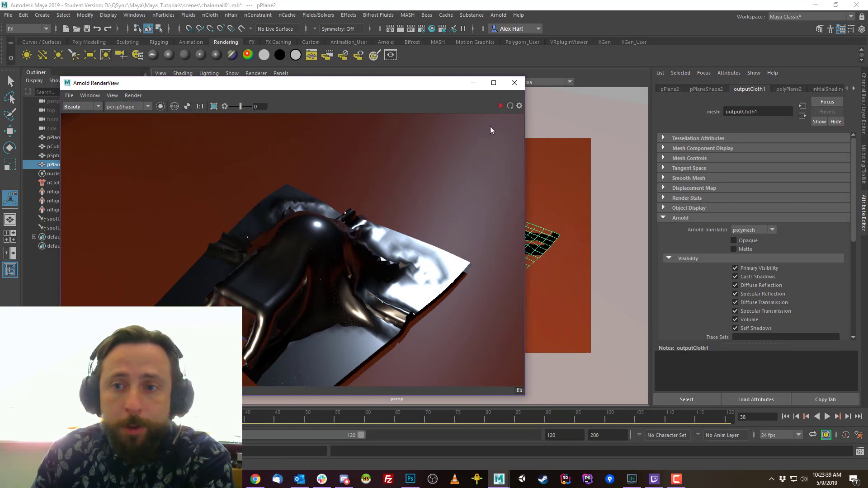
{"action": "left_click", "coordinate": [510, 105]}
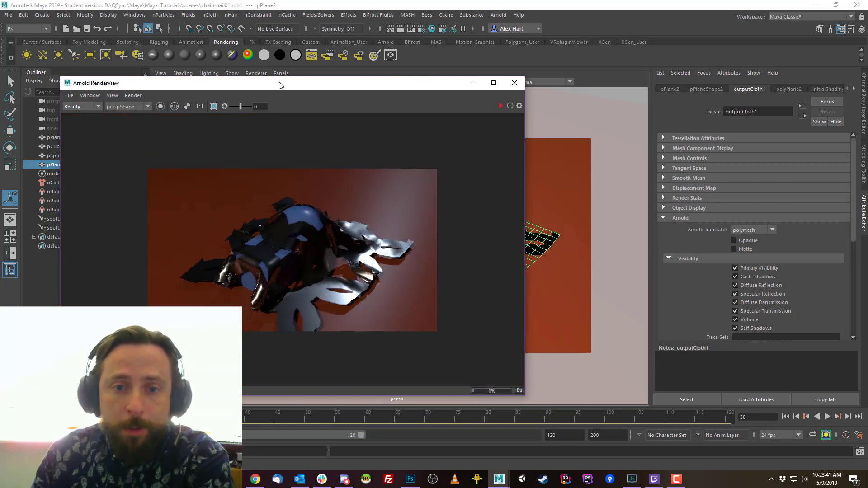
{"action": "left_click_drag", "start_coordinate": [280, 85], "coordinate": [268, 78]}
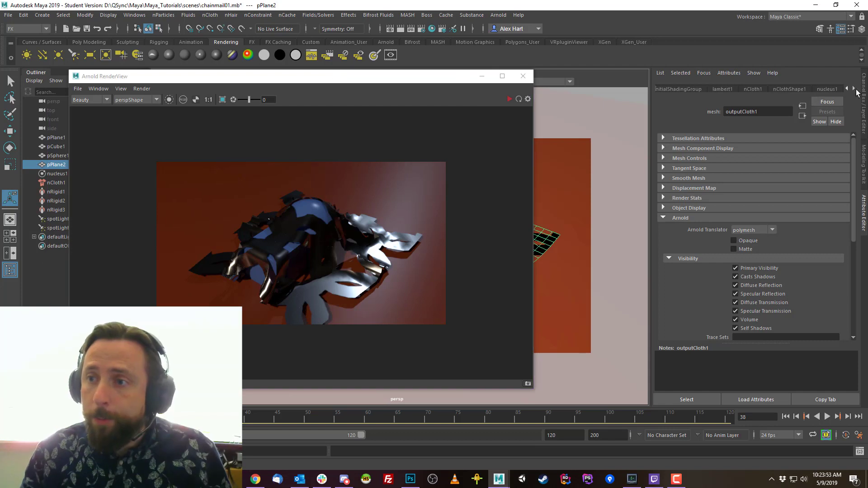
- Open the 2D placement settings of the chain_A.png file texture connected to aiStandardChainmail's Opacity
{"action": "left_click", "coordinate": [855, 89]}
{"action": "left_click", "coordinate": [855, 88]}
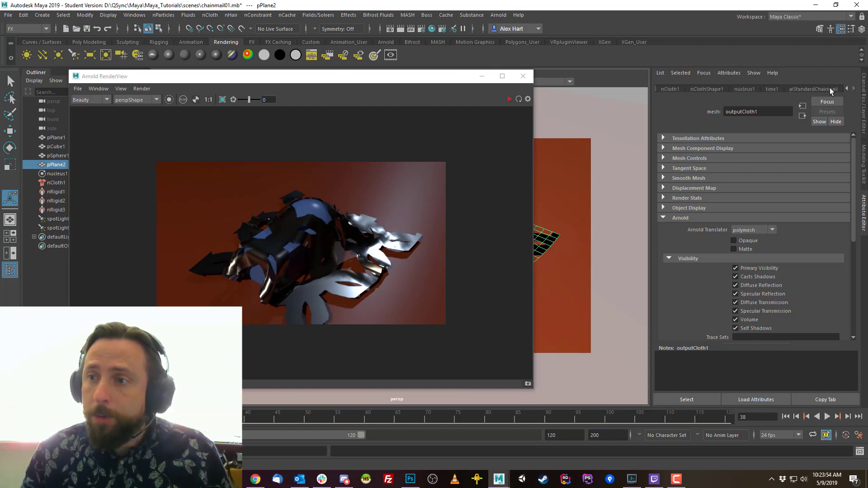
{"action": "left_click", "coordinate": [831, 89]}
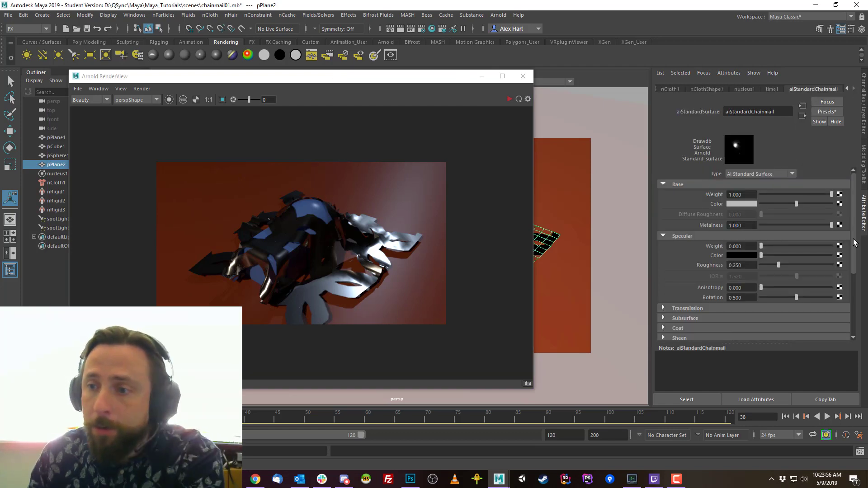
{"action": "left_click_drag", "start_coordinate": [854, 218], "coordinate": [853, 280]}
{"action": "left_click", "coordinate": [673, 265]}
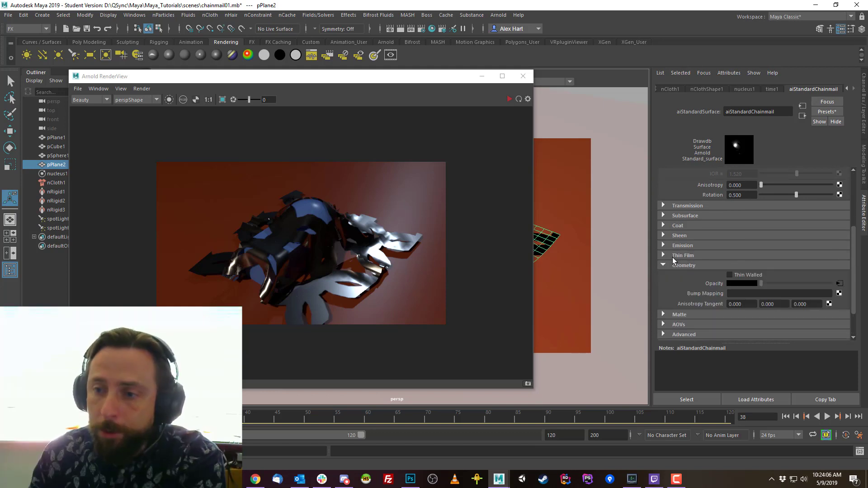
{"action": "left_click", "coordinate": [839, 283]}
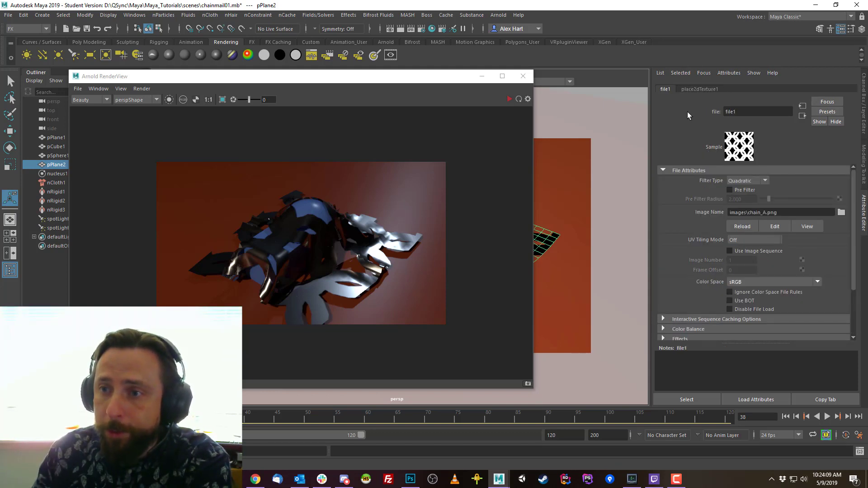
{"action": "left_click", "coordinate": [698, 89]}
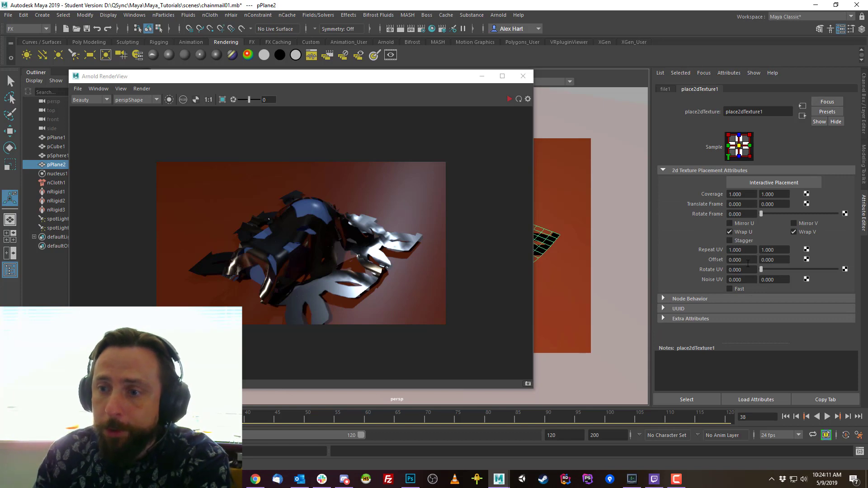
- Set the opacity texture's Repeat UV to 50 by 50 in place2dTexture1
{"action": "left_click", "coordinate": [751, 249]}
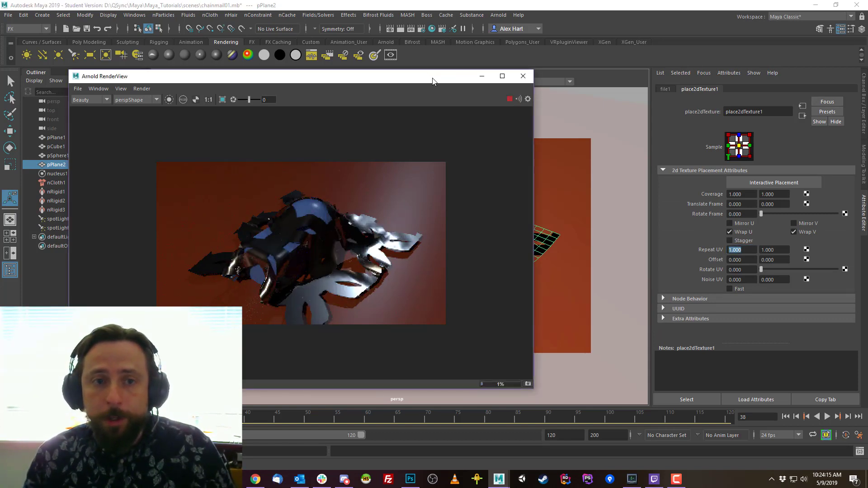
{"action": "left_click_drag", "start_coordinate": [430, 77], "coordinate": [414, 80]}
{"action": "left_click", "coordinate": [751, 250]}
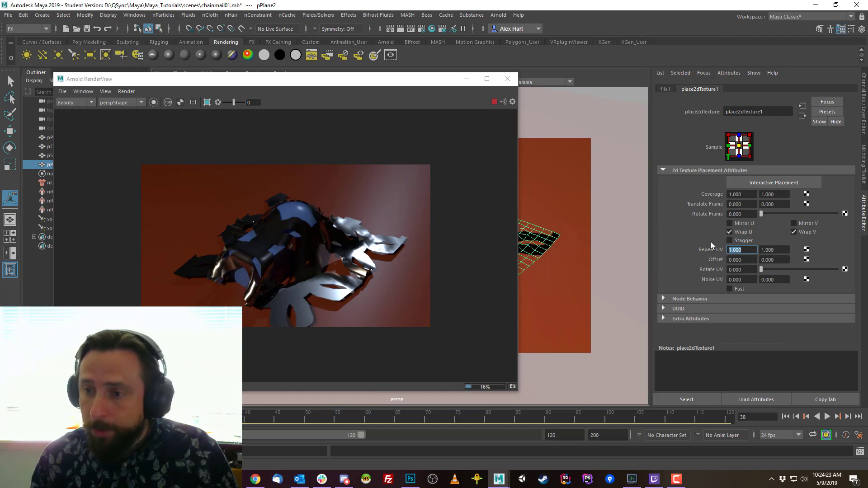
{"action": "type", "text": "50"}
{"action": "key", "text": "Tab"}
{"action": "type", "text": "50"}
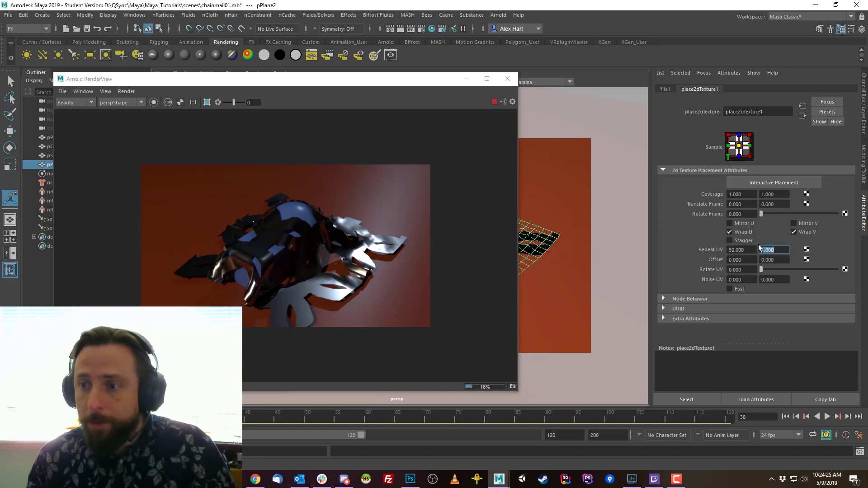
{"action": "key", "text": "Return"}
{"action": "key", "text": "Tab"}
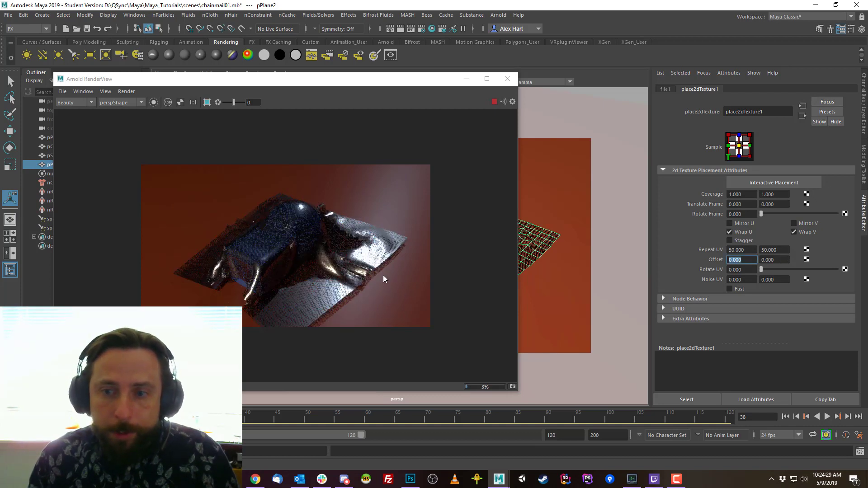
- Set the opacity texture's Repeat UV to 10 by 10 in place2dTexture1
{"action": "left_click", "coordinate": [747, 261]}
{"action": "left_click_drag", "start_coordinate": [750, 250], "coordinate": [673, 244]}
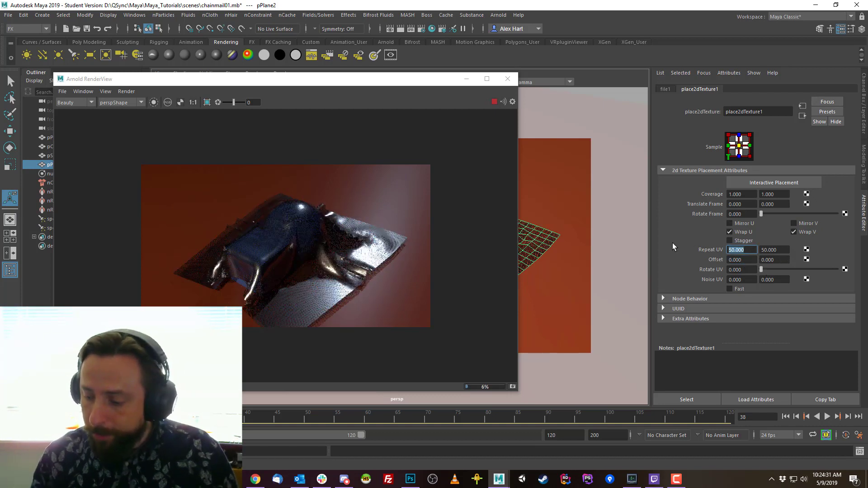
{"action": "type", "text": "10"}
{"action": "key", "text": "Return"}
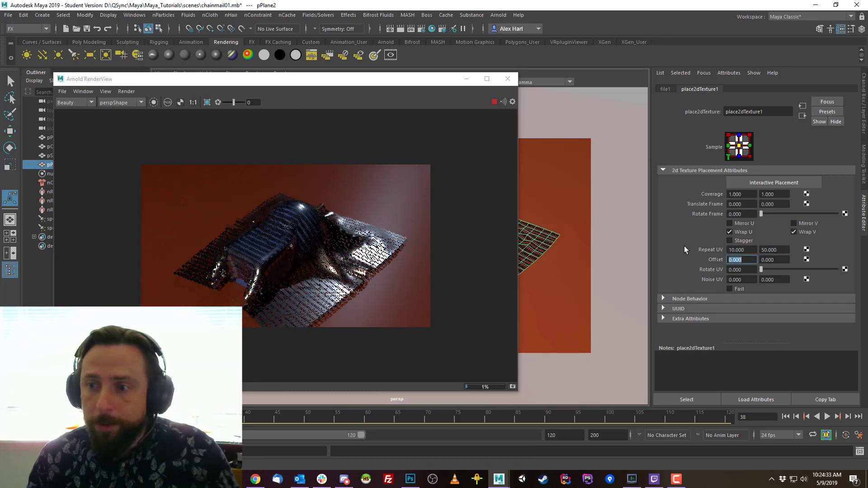
{"action": "left_click_drag", "start_coordinate": [780, 252], "coordinate": [718, 246]}
{"action": "type", "text": "10"}
{"action": "key", "text": "Return"}
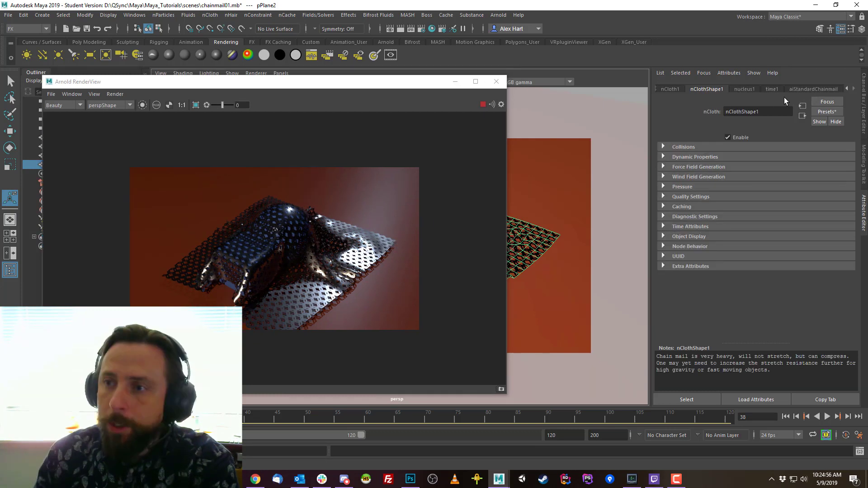
- Connect a File texture to the Bump Mapping attribute in aiStandardChainmail's Geometry settings
{"action": "scroll", "coordinate": [747, 314], "scroll_direction": "down", "scroll_amount": 3}
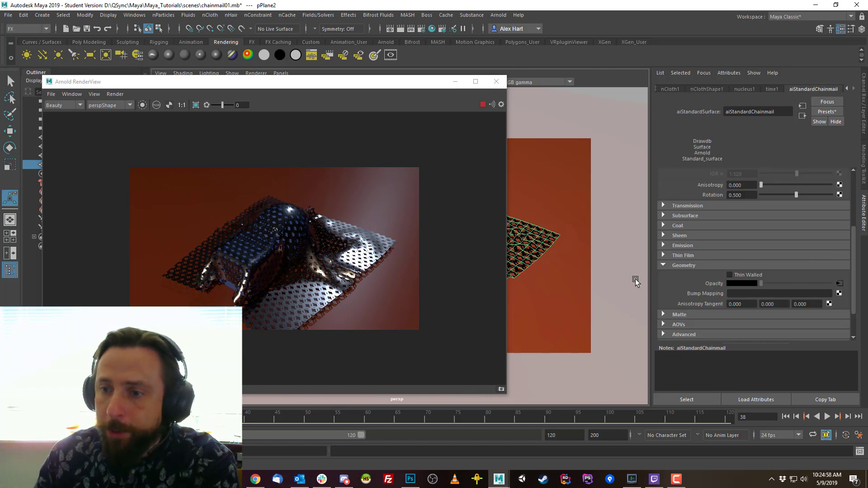
{"action": "left_click", "coordinate": [663, 265]}
{"action": "mouse_move", "coordinate": [854, 266]}
{"action": "left_mouse_down"}
{"action": "mouse_move", "coordinate": [855, 193]}
{"action": "mouse_move", "coordinate": [853, 275]}
{"action": "left_mouse_up"}
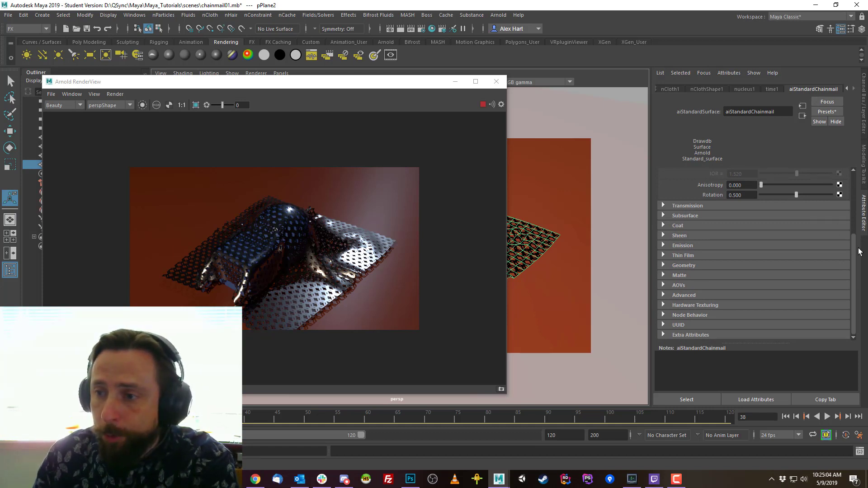
{"action": "mouse_move", "coordinate": [855, 251]}
{"action": "left_mouse_down"}
{"action": "mouse_move", "coordinate": [860, 184]}
{"action": "mouse_move", "coordinate": [859, 247]}
{"action": "left_mouse_up"}
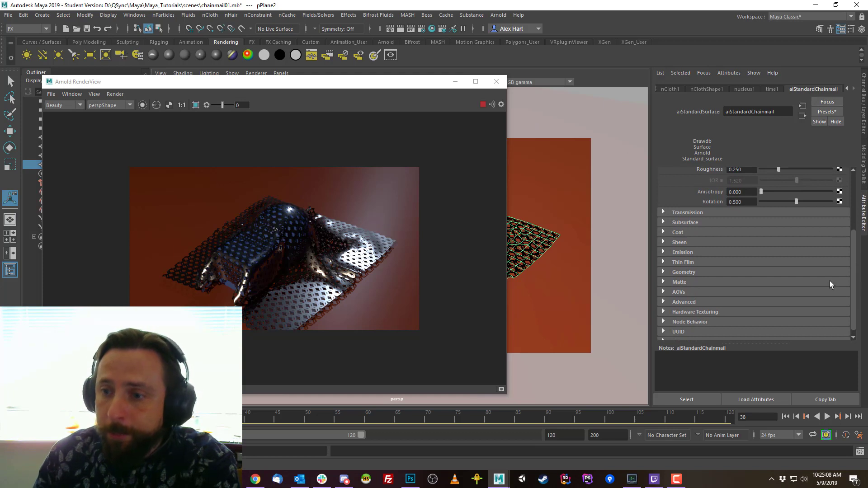
{"action": "left_click", "coordinate": [664, 273]}
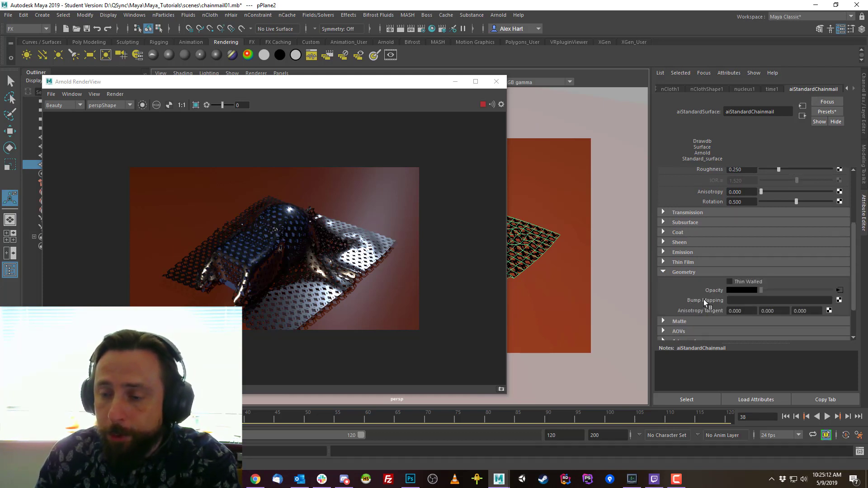
{"action": "scroll", "coordinate": [857, 262], "scroll_direction": "down", "scroll_amount": 1}
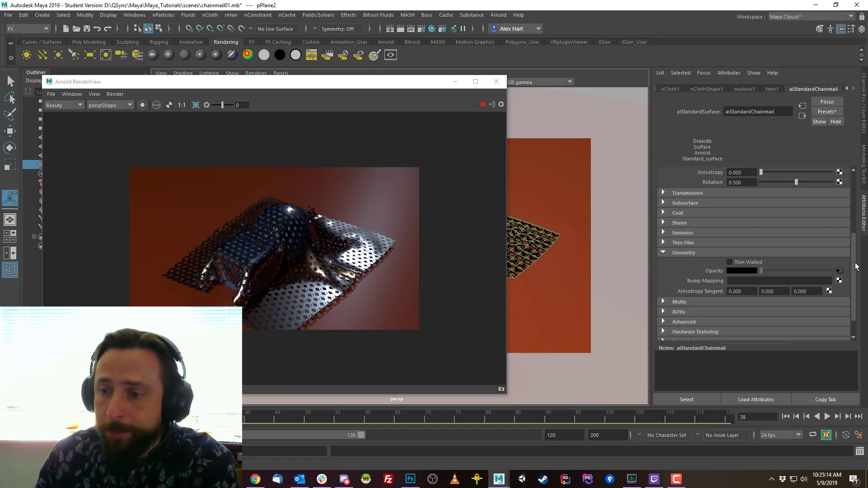
{"action": "left_click", "coordinate": [839, 281]}
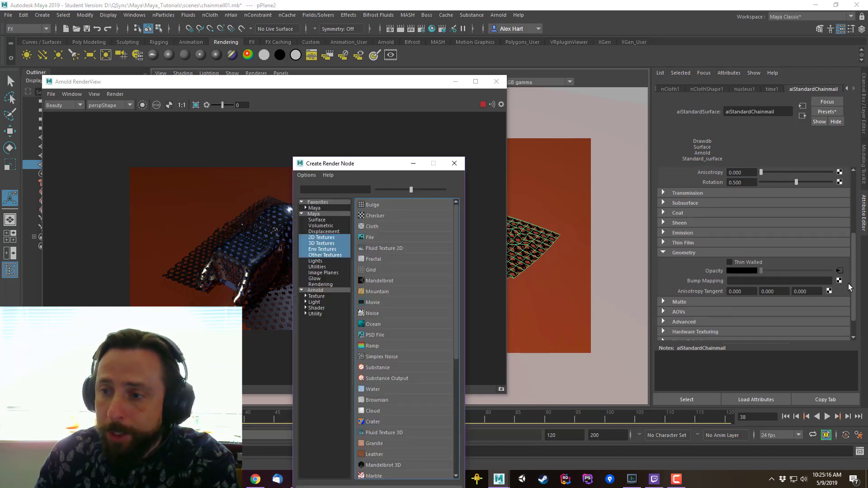
{"action": "left_click_drag", "start_coordinate": [352, 164], "coordinate": [457, 80]}
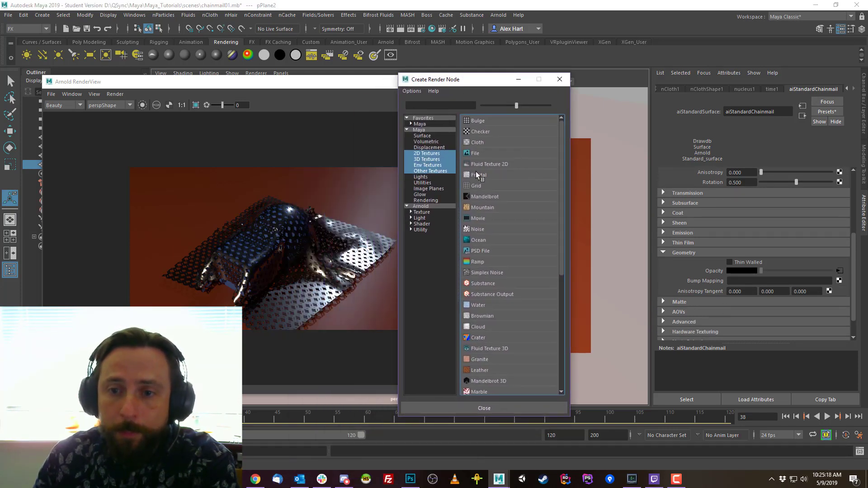
{"action": "left_click", "coordinate": [474, 153]}
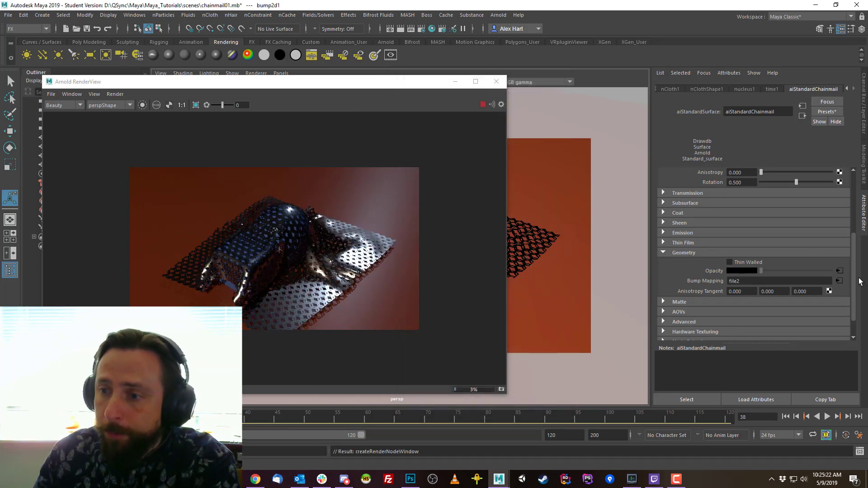
- Load chain_Z.png from the project's images folder as the bump file texture's image
{"action": "left_click", "coordinate": [839, 281]}
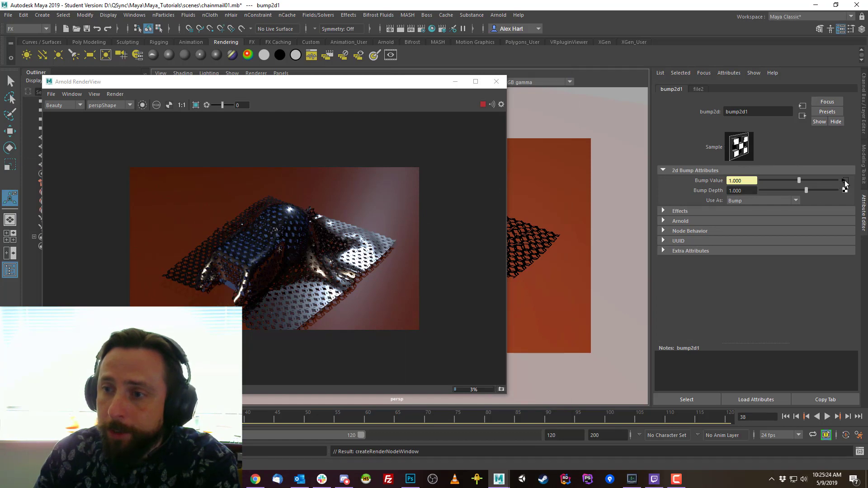
{"action": "left_click", "coordinate": [698, 89]}
{"action": "left_click", "coordinate": [841, 213]}
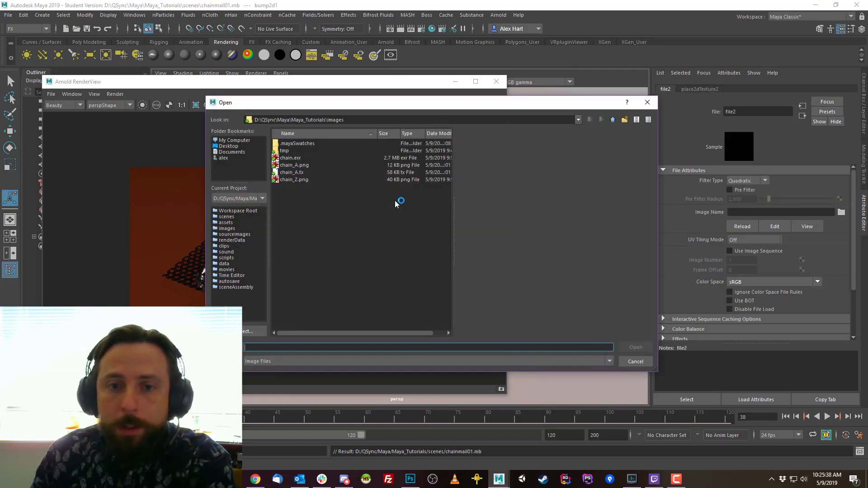
{"action": "left_click", "coordinate": [289, 180]}
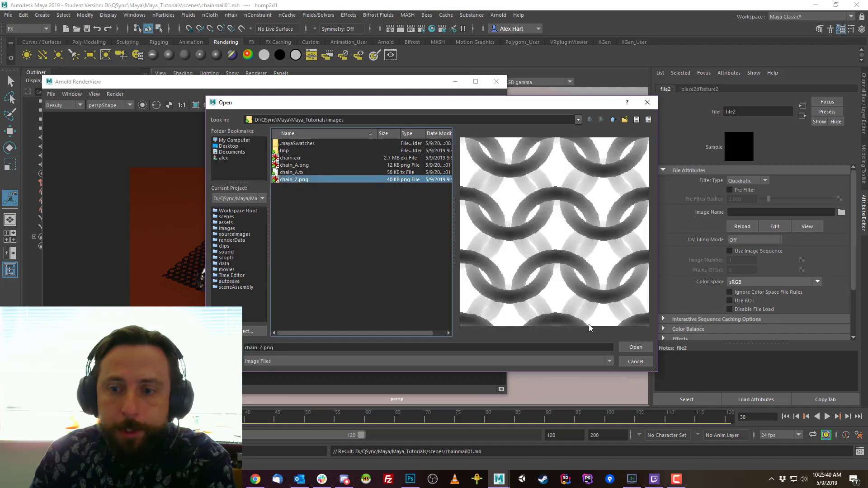
{"action": "left_click", "coordinate": [636, 348]}
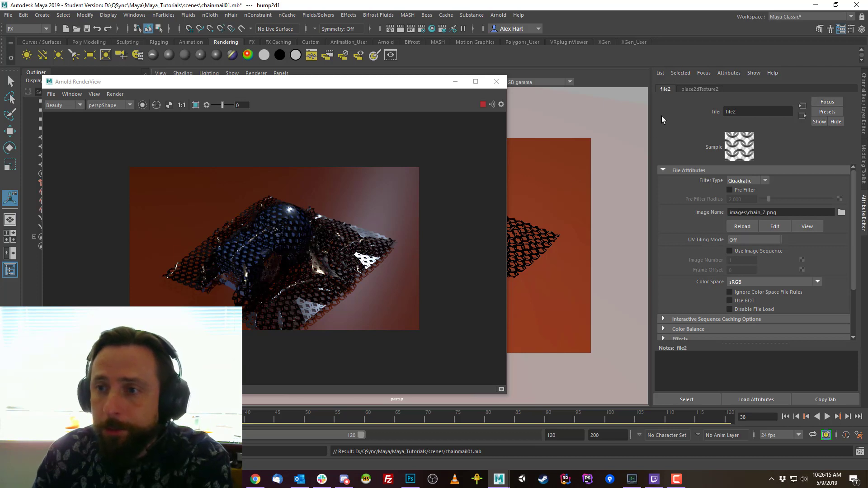
- Set the bump texture's Repeat UV to 10 by 10 in place2dTexture2
{"action": "left_click", "coordinate": [701, 89]}
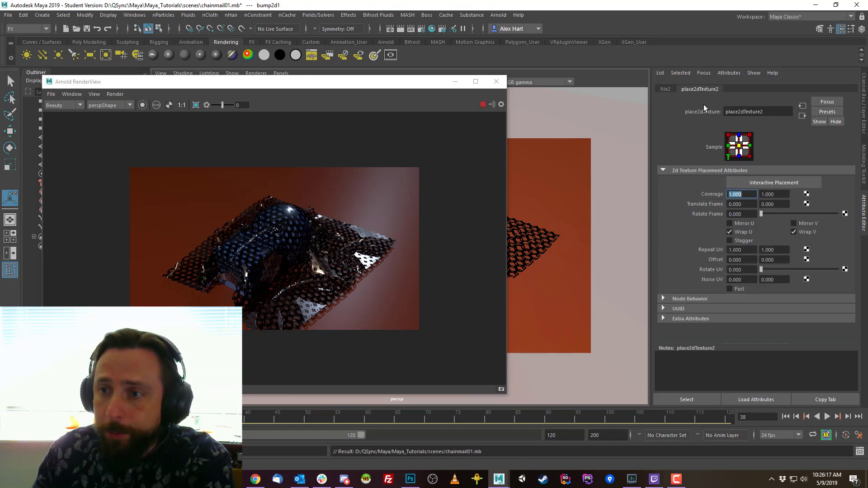
{"action": "double_click", "coordinate": [746, 250]}
{"action": "type", "text": "10"}
{"action": "key", "text": "Tab"}
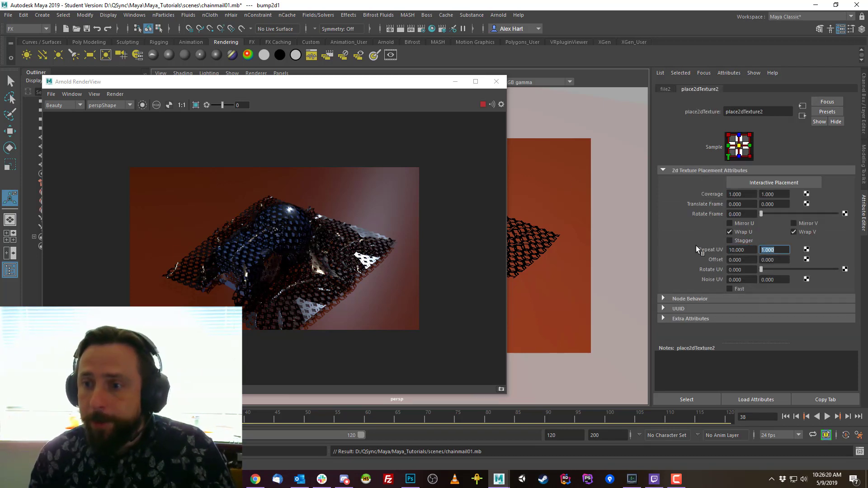
{"action": "type", "text": "10"}
{"action": "key", "text": "Tab"}
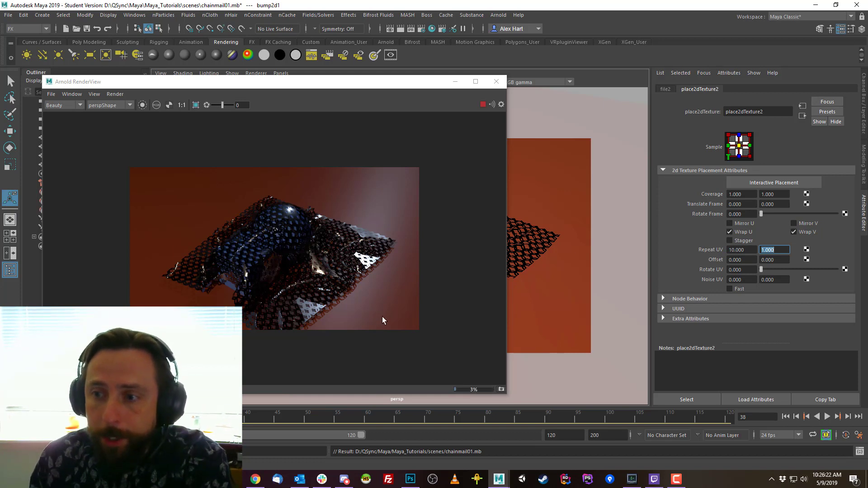
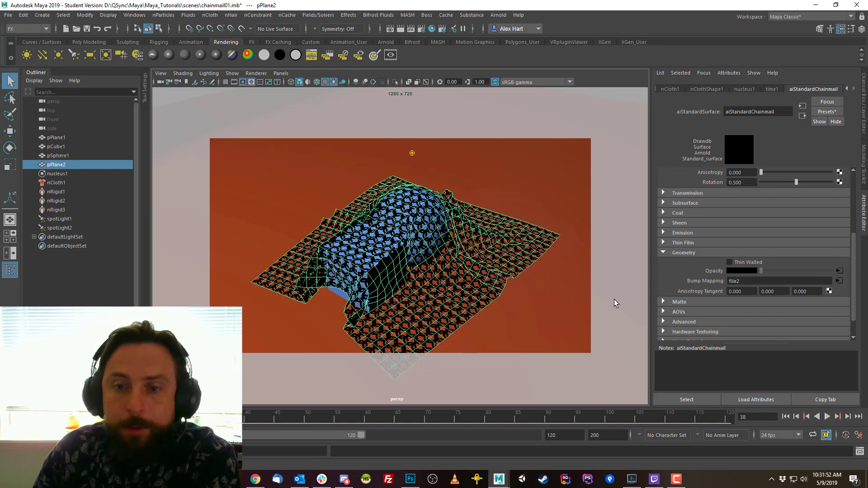
- Show the aiStandardChainmail shader network in the Node Editor and reposition its place2dTexture1, chain_A.png, chain_Z.png and bump2d1 nodes
{"action": "left_click", "coordinate": [692, 400]}
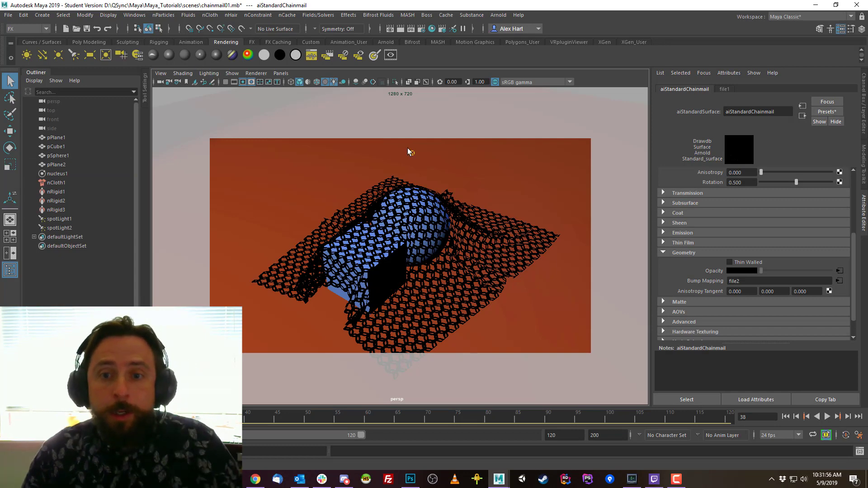
{"action": "key", "text": "space"}
{"action": "left_click_drag", "start_coordinate": [410, 263], "coordinate": [373, 277]}
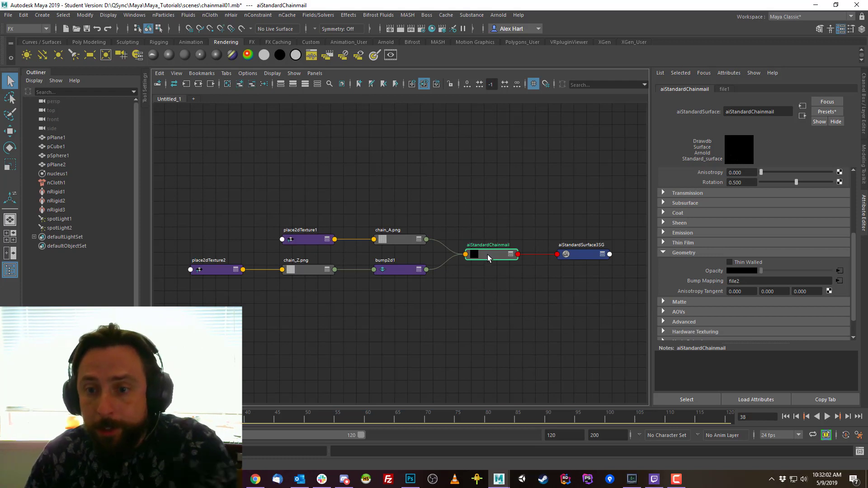
{"action": "left_click_drag", "start_coordinate": [399, 236], "coordinate": [382, 235]}
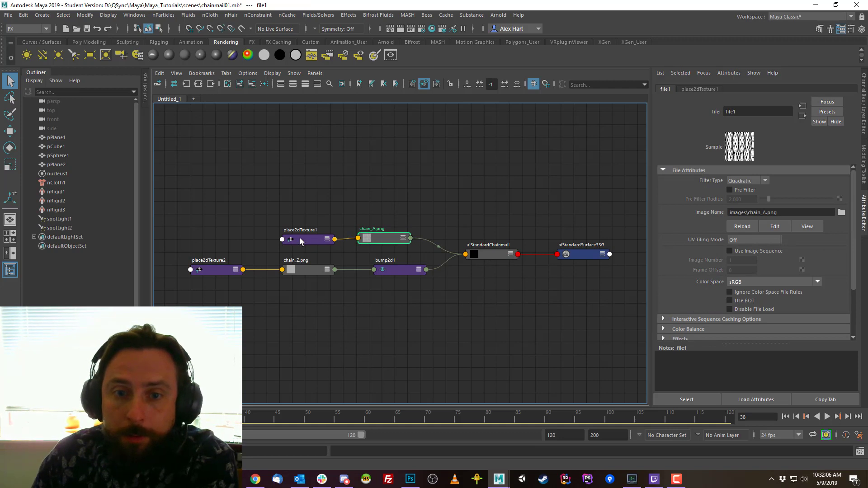
{"action": "left_click_drag", "start_coordinate": [300, 238], "coordinate": [306, 237]}
{"action": "left_click_drag", "start_coordinate": [384, 237], "coordinate": [378, 236]}
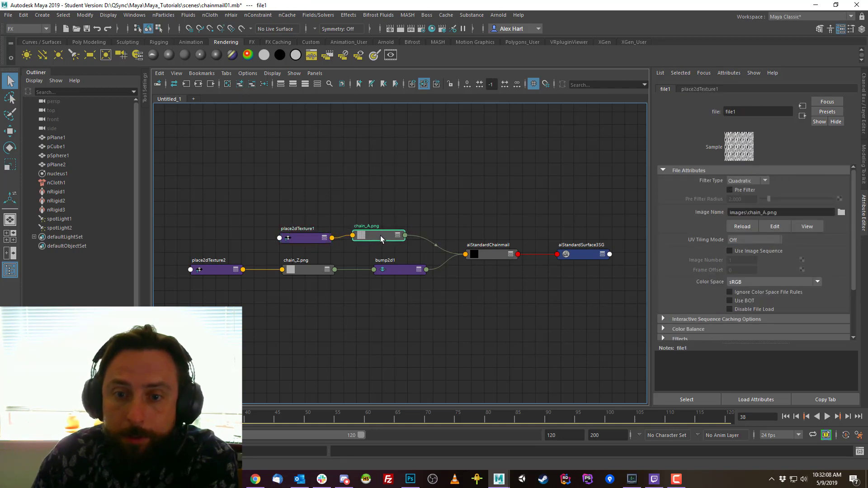
{"action": "left_click_drag", "start_coordinate": [302, 268], "coordinate": [294, 268]}
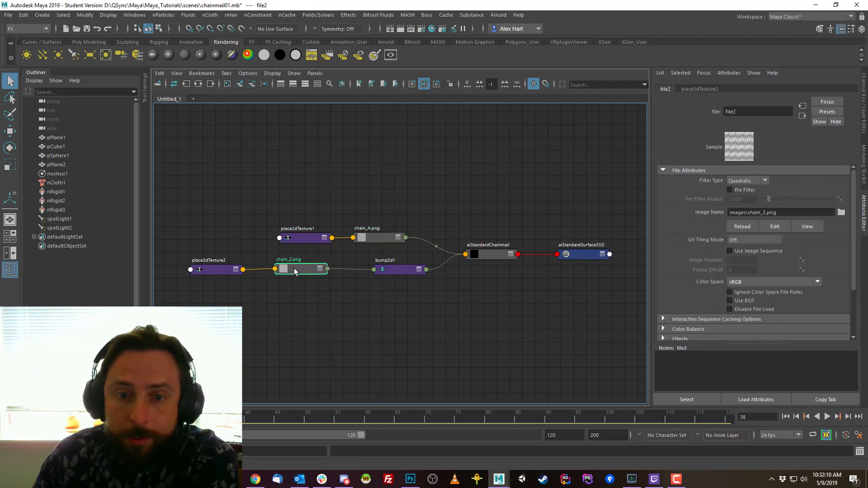
{"action": "left_click_drag", "start_coordinate": [397, 273], "coordinate": [375, 270]}
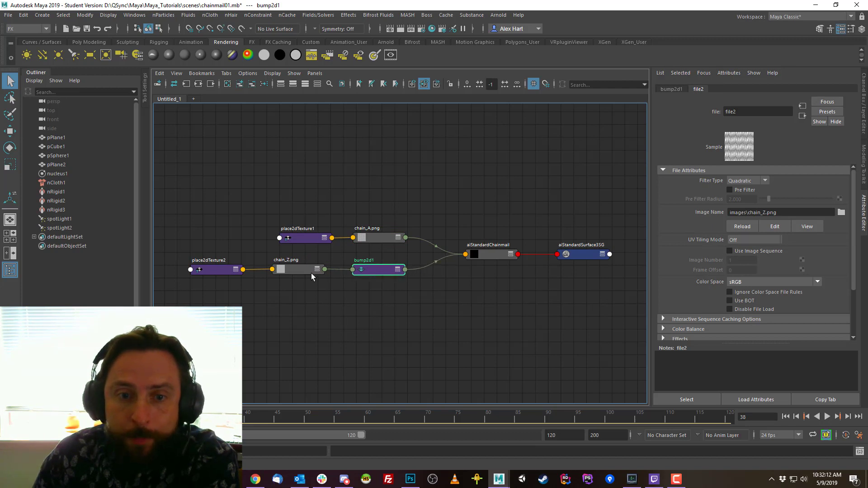
- Delete the place2dTexture2 node and connect place2dTexture1 to chain_Z.png so both file textures share one placement node
{"action": "left_click", "coordinate": [215, 272]}
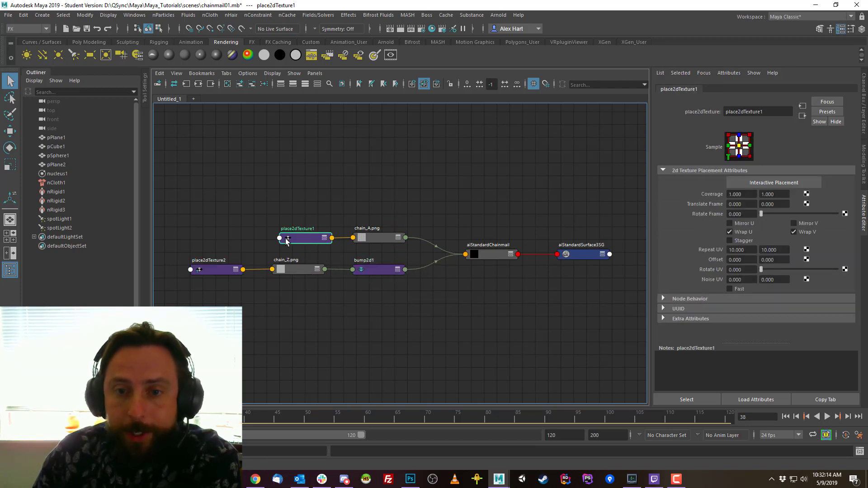
{"action": "left_click", "coordinate": [224, 273]}
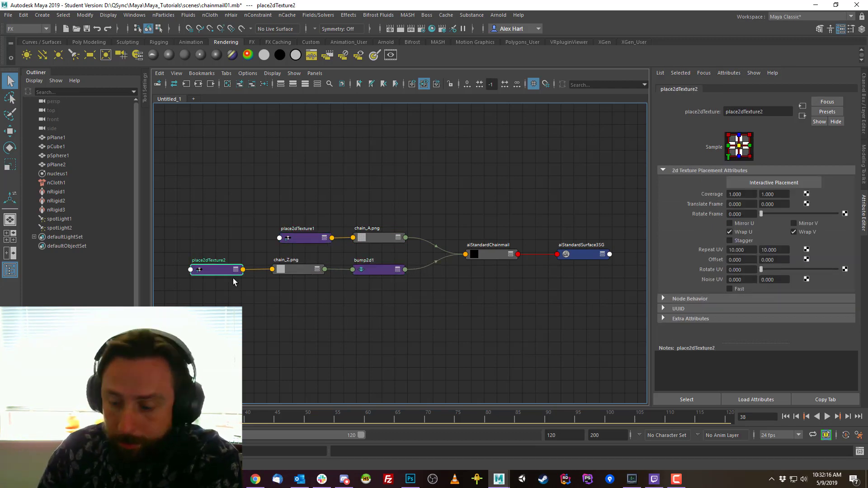
{"action": "key", "text": "Delete"}
{"action": "left_click_drag", "start_coordinate": [303, 237], "coordinate": [253, 219]}
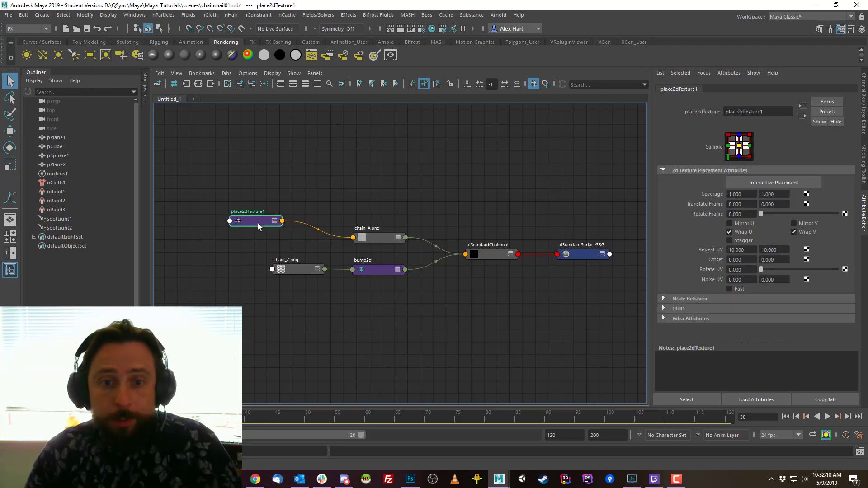
{"action": "middle_click_drag", "start_coordinate": [258, 223], "coordinate": [300, 270]}
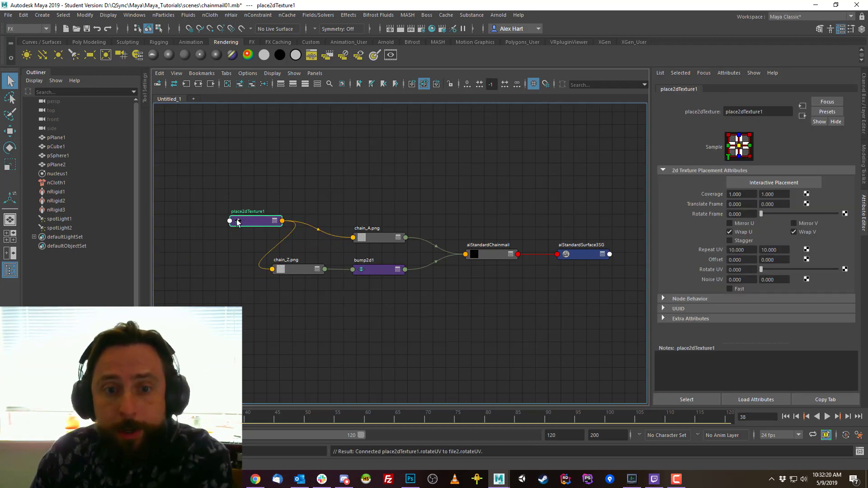
- Tidy the node graph by spacing out place2dTexture1, chain_Z.png and bump2d1 ahead of the chain mail shader
{"action": "left_click_drag", "start_coordinate": [252, 221], "coordinate": [222, 243]}
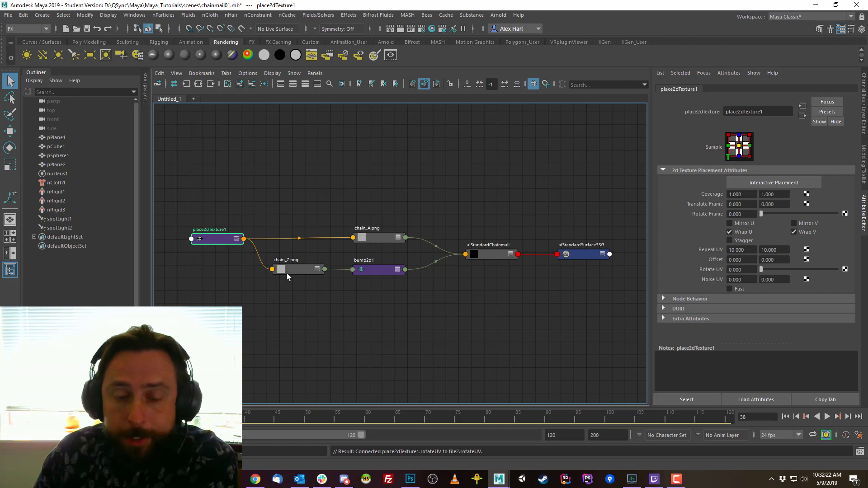
{"action": "left_click_drag", "start_coordinate": [300, 270], "coordinate": [308, 269]}
{"action": "left_click", "coordinate": [378, 271], "text": "shift"}
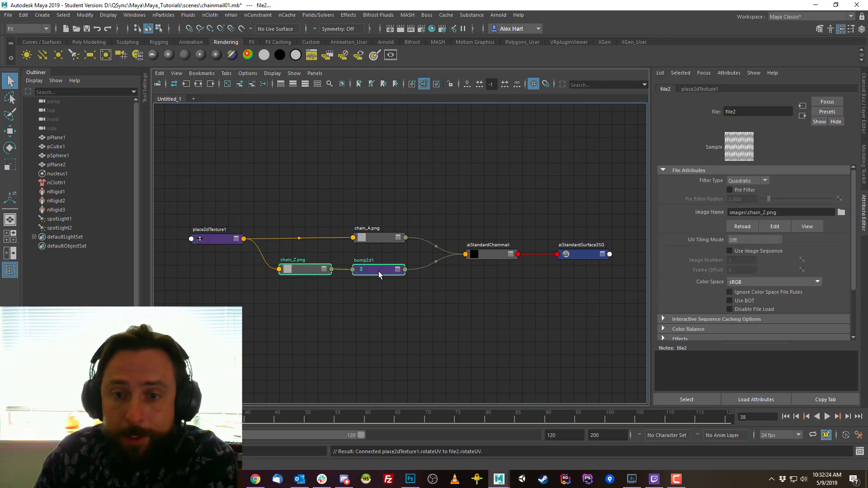
{"action": "left_click_drag", "start_coordinate": [378, 272], "coordinate": [412, 271]}
{"action": "left_click_drag", "start_coordinate": [210, 242], "coordinate": [233, 251]}
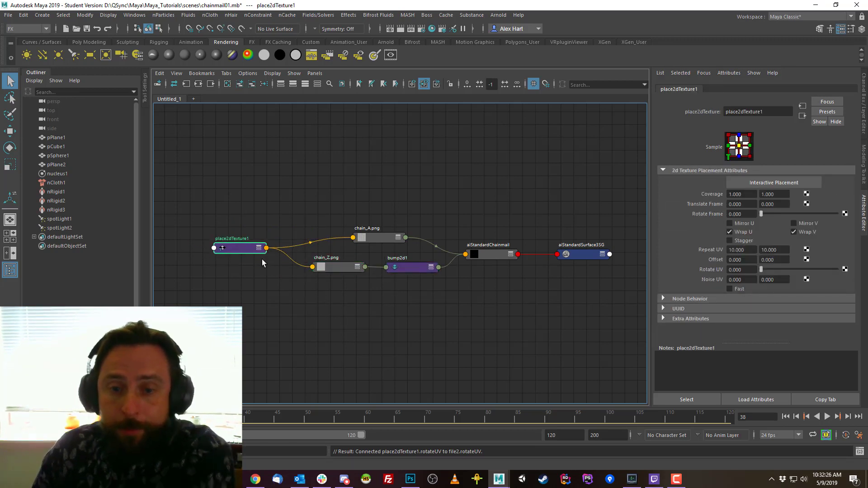
- Return to the perspective view and set the shared place2dTexture1's Repeat UV to 5 by 5
{"action": "key", "text": "space"}
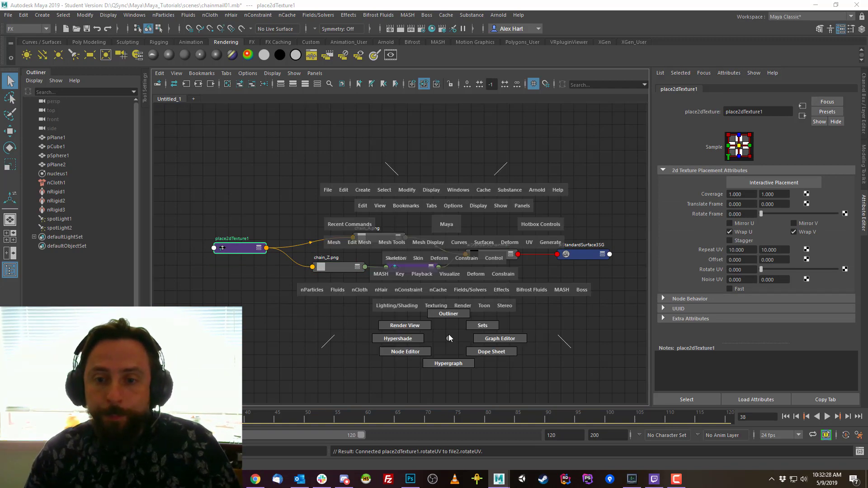
{"action": "left_click_drag", "start_coordinate": [450, 224], "coordinate": [450, 206]}
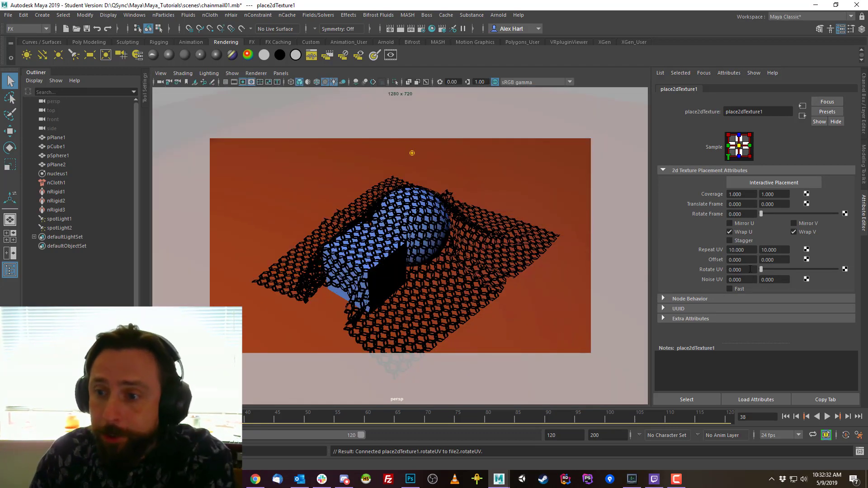
{"action": "left_click", "coordinate": [753, 249]}
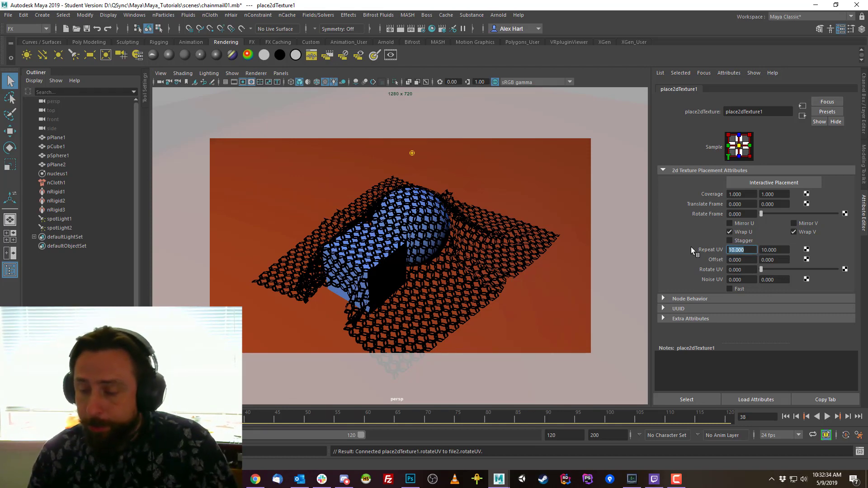
{"action": "type", "text": "5"}
{"action": "key", "text": "Tab"}
{"action": "type", "text": "5"}
{"action": "key", "text": "Tab"}
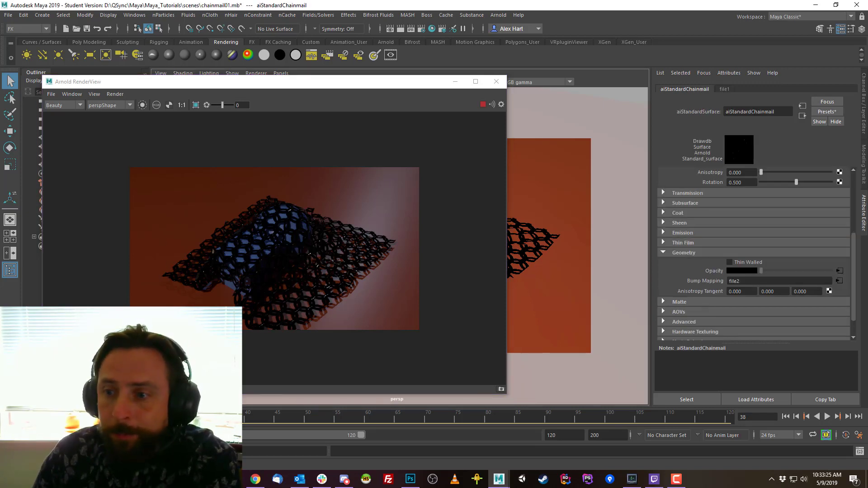
- Open the shader's bump2d1 node from Bump Mapping and set its Bump Depth to 0.2
{"action": "right_click", "coordinate": [715, 281]}
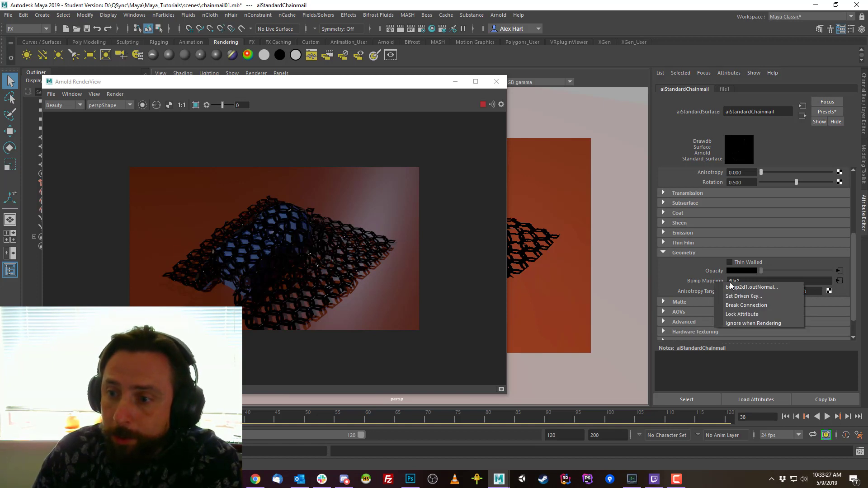
{"action": "left_click", "coordinate": [745, 288]}
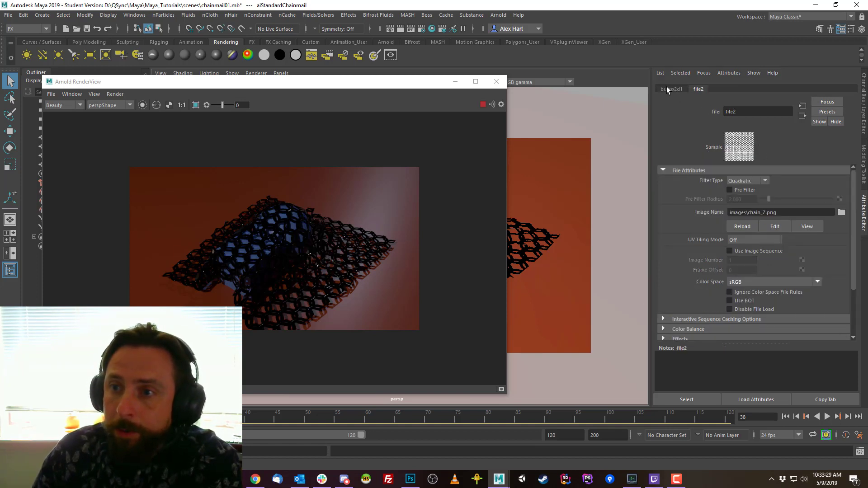
{"action": "left_click", "coordinate": [666, 89]}
{"action": "left_click", "coordinate": [753, 191]}
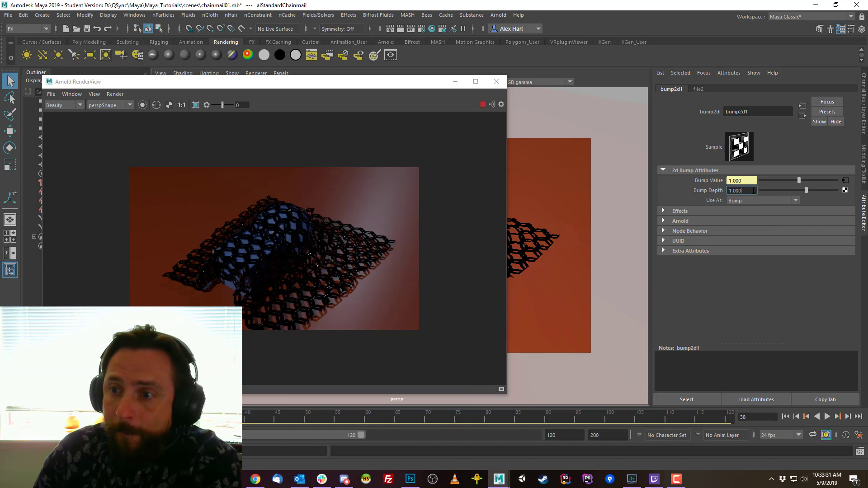
{"action": "type", "text": "0.2"}
{"action": "key", "text": "Return"}
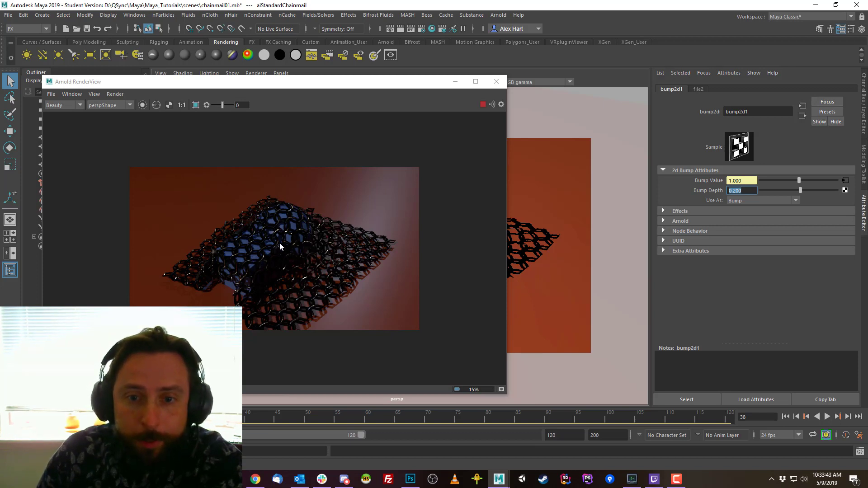
- Set the Bump Depth of bump2d1 to 10.2
{"action": "left_click_drag", "start_coordinate": [749, 190], "coordinate": [663, 183]}
{"action": "type", "text": "1"}
{"action": "key", "text": "Return"}
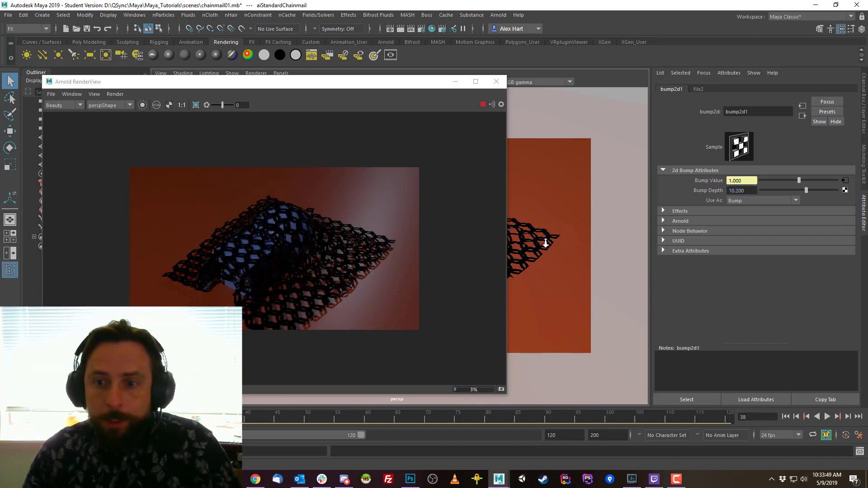
- Select the cloth plane and lower the aiStandardChainmail shader's Base Metalness to about 0.766
{"action": "right_click_drag", "start_coordinate": [573, 244], "coordinate": [615, 248], "text": "alt"}
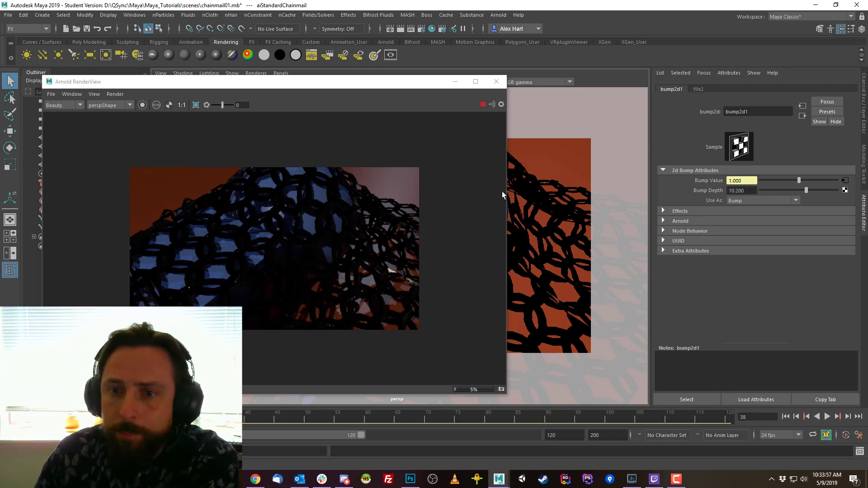
{"action": "left_click", "coordinate": [519, 254]}
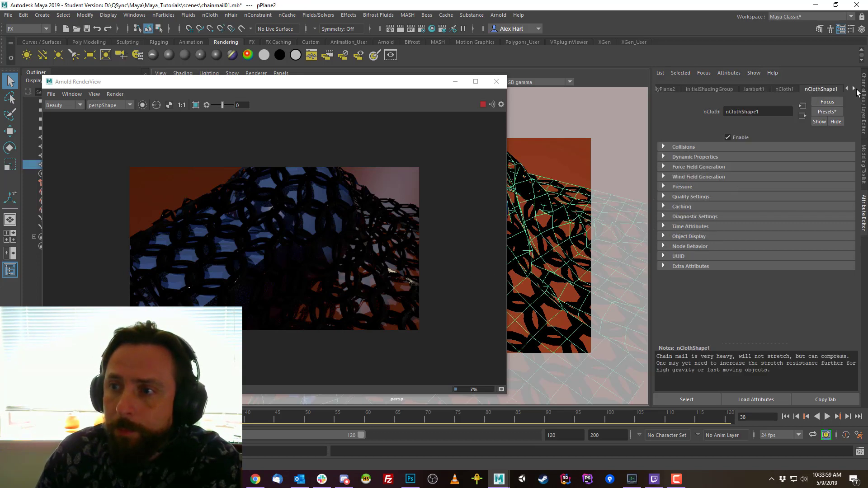
{"action": "left_click", "coordinate": [855, 90]}
{"action": "left_click", "coordinate": [855, 90]}
{"action": "left_click", "coordinate": [812, 91]}
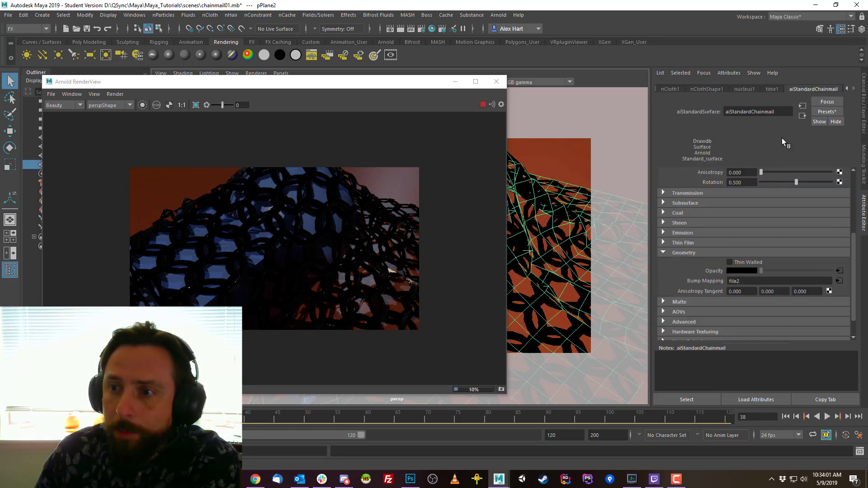
{"action": "scroll", "coordinate": [830, 200], "scroll_direction": "up", "scroll_amount": 5}
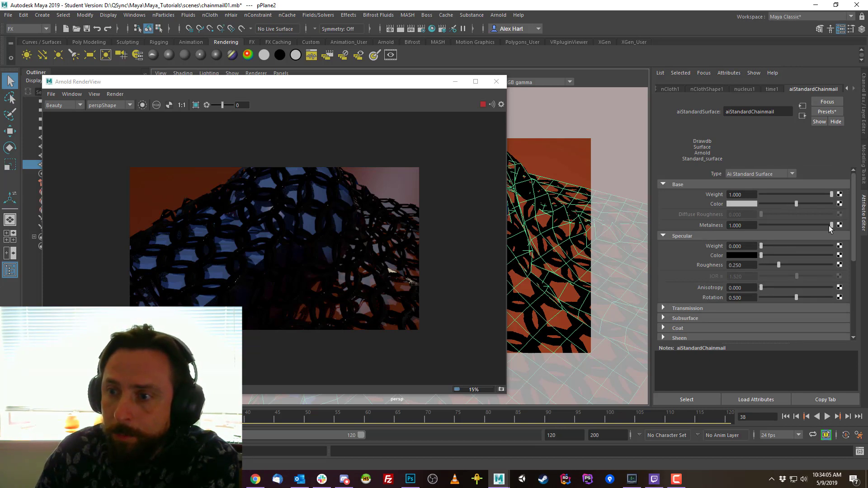
{"action": "left_click_drag", "start_coordinate": [829, 226], "coordinate": [813, 226]}
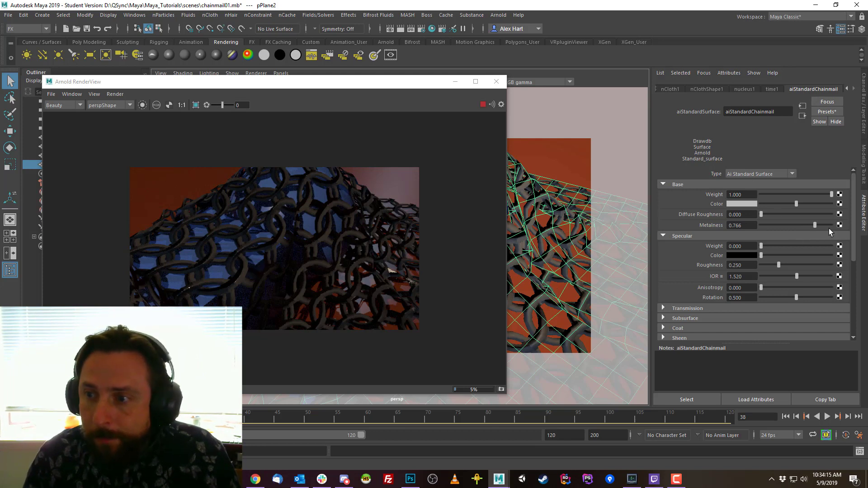
- Set bump2d1's Bump Depth to 0.1 and inspect the rendered chain mail up close and from farther away
{"action": "scroll", "coordinate": [769, 244], "scroll_direction": "down", "scroll_amount": 3}
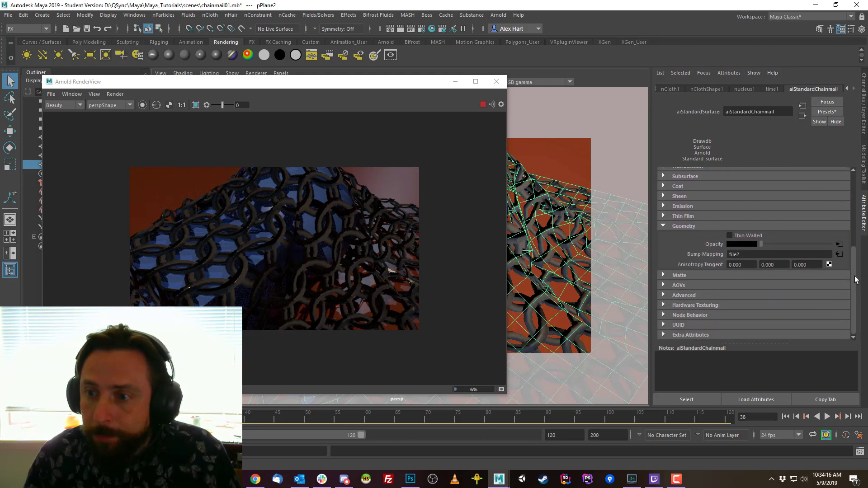
{"action": "right_click", "coordinate": [710, 256]}
{"action": "left_click", "coordinate": [723, 259]}
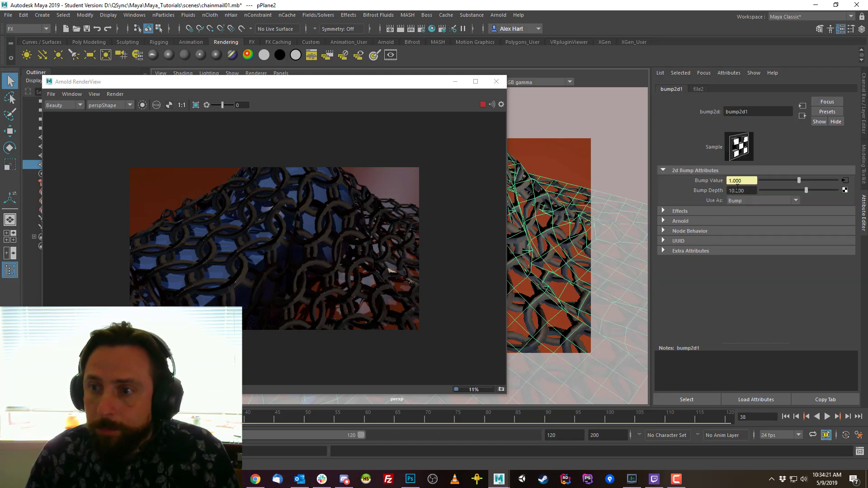
{"action": "left_click", "coordinate": [746, 190]}
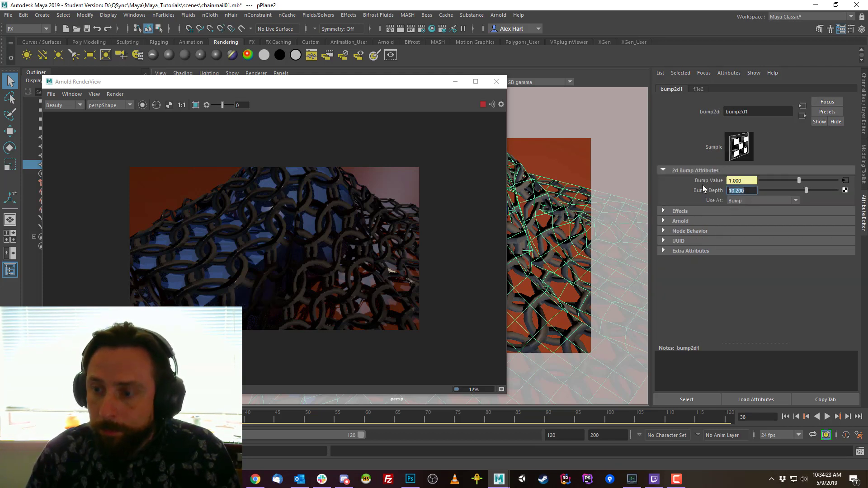
{"action": "type", "text": "0.1"}
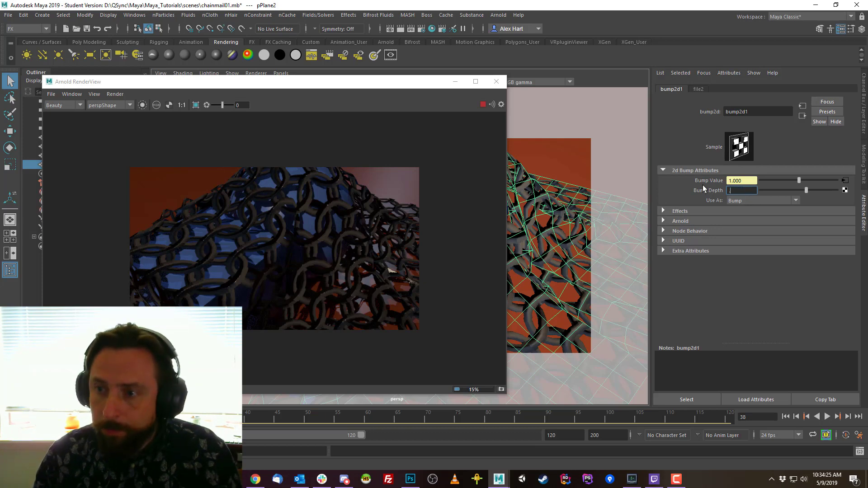
{"action": "key", "text": "Return"}
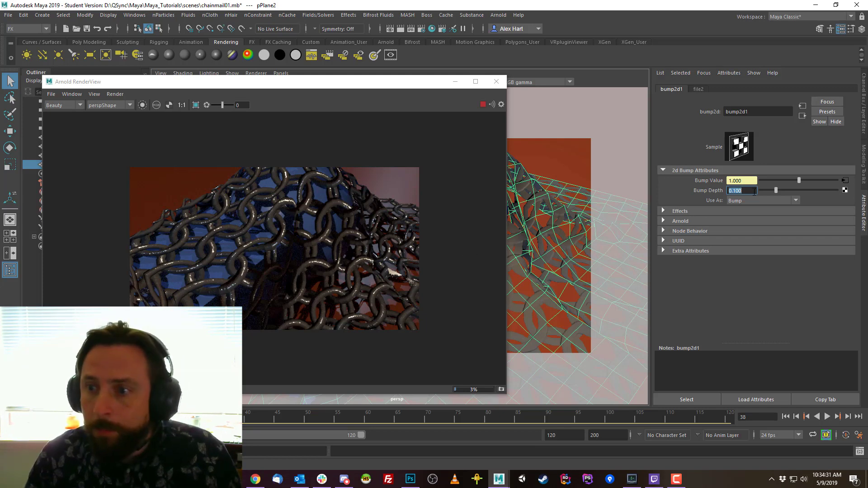
{"action": "key", "text": "Return"}
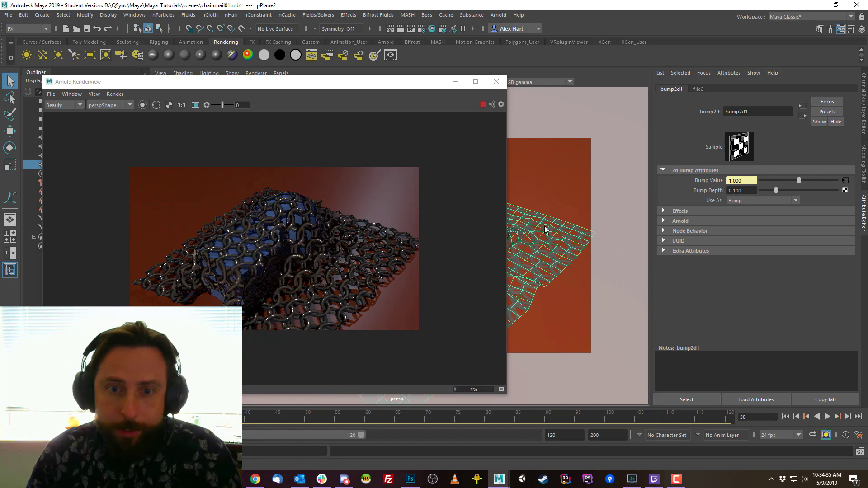
{"action": "scroll", "coordinate": [574, 233], "scroll_direction": "up", "scroll_amount": 5}
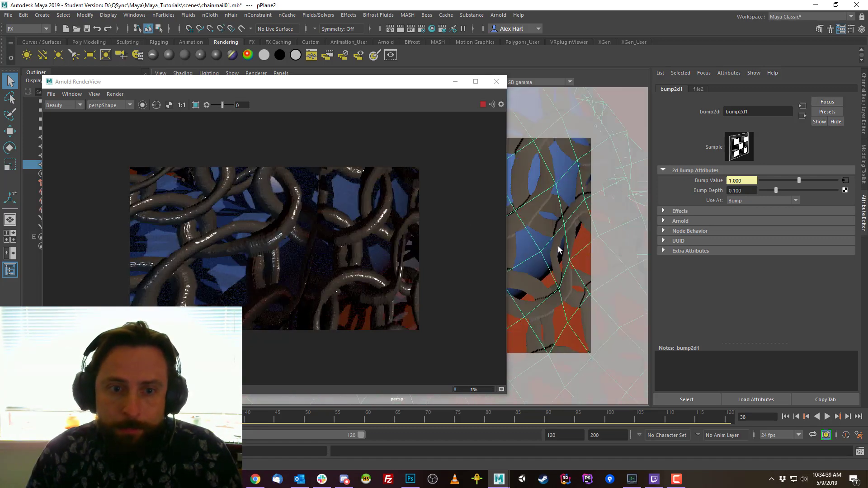
{"action": "right_click_drag", "start_coordinate": [593, 225], "coordinate": [511, 226], "text": "alt"}
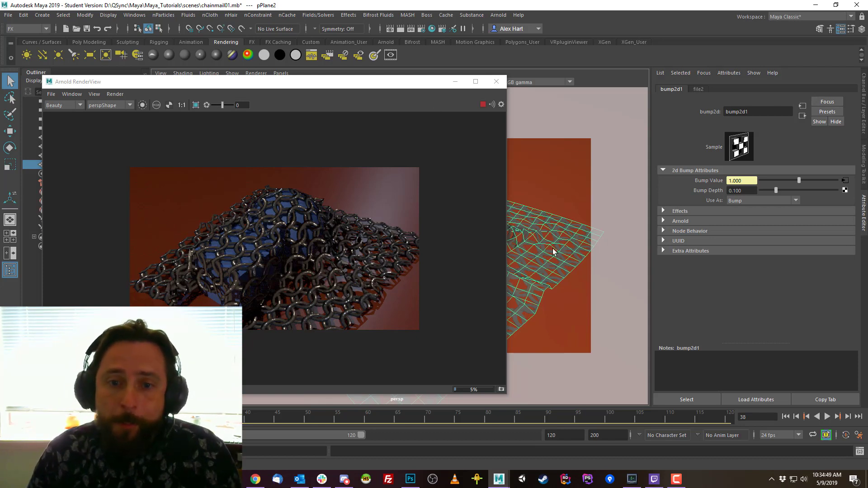
- Open the place2dTexture1 node of the chain_A.png opacity texture and set its Repeat UV to 15 by 15
{"action": "right_click_drag", "start_coordinate": [570, 235], "coordinate": [535, 230], "text": "alt"}
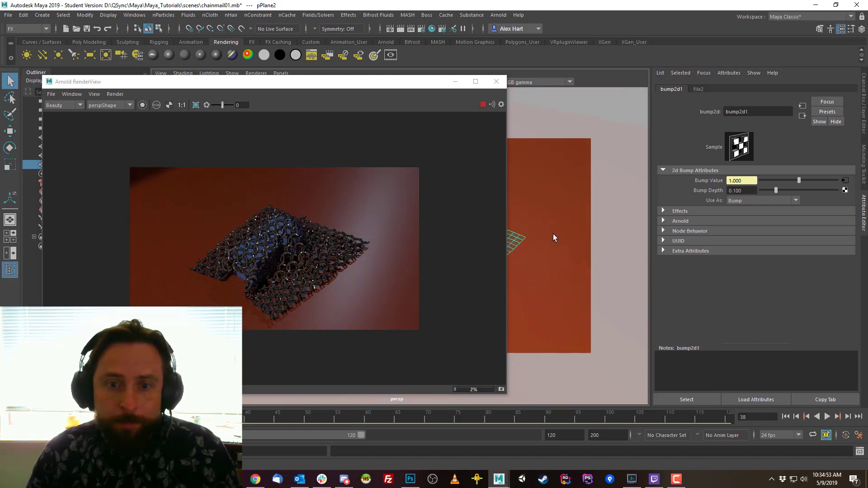
{"action": "right_click_drag", "start_coordinate": [561, 235], "coordinate": [601, 237], "text": "alt"}
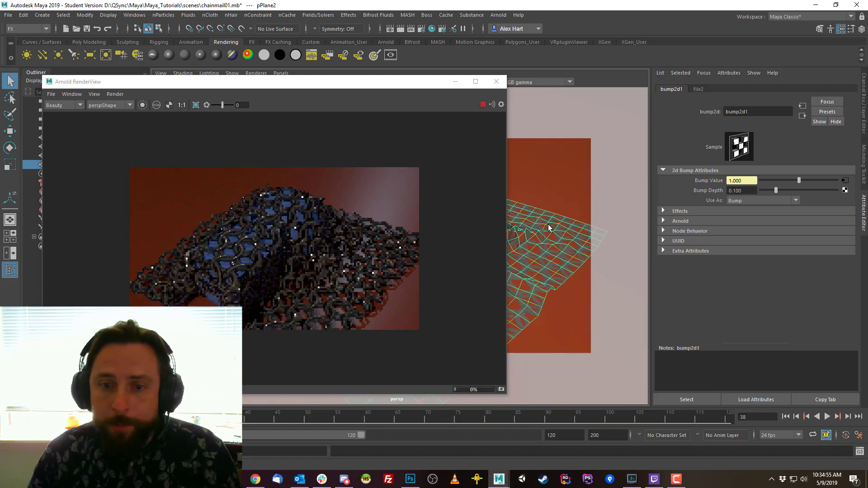
{"action": "middle_click_drag", "start_coordinate": [548, 225], "coordinate": [554, 231], "text": "alt"}
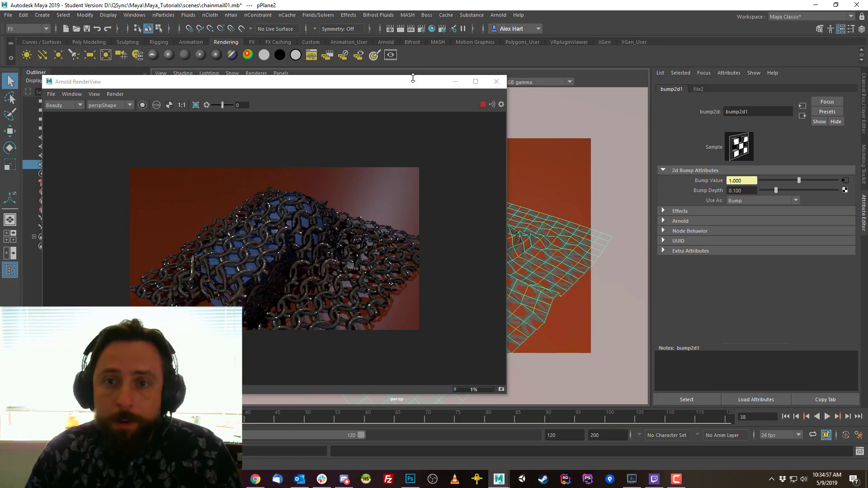
{"action": "left_click_drag", "start_coordinate": [412, 78], "coordinate": [411, 85]}
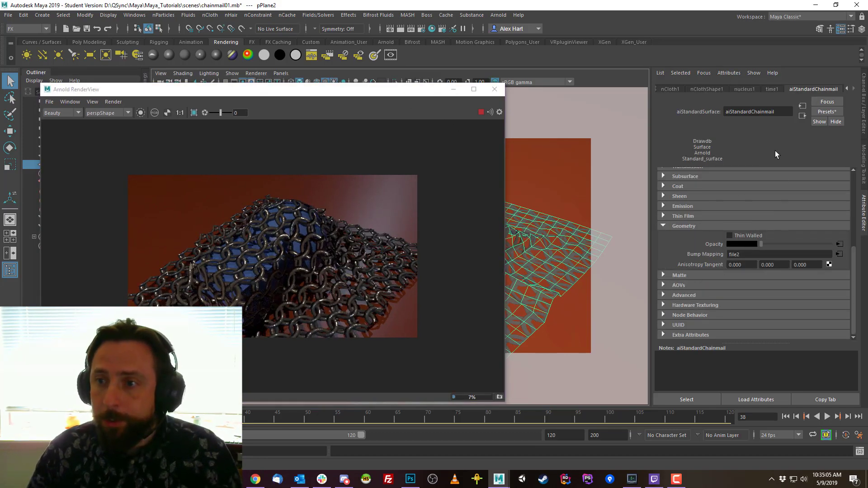
{"action": "left_click", "coordinate": [840, 254]}
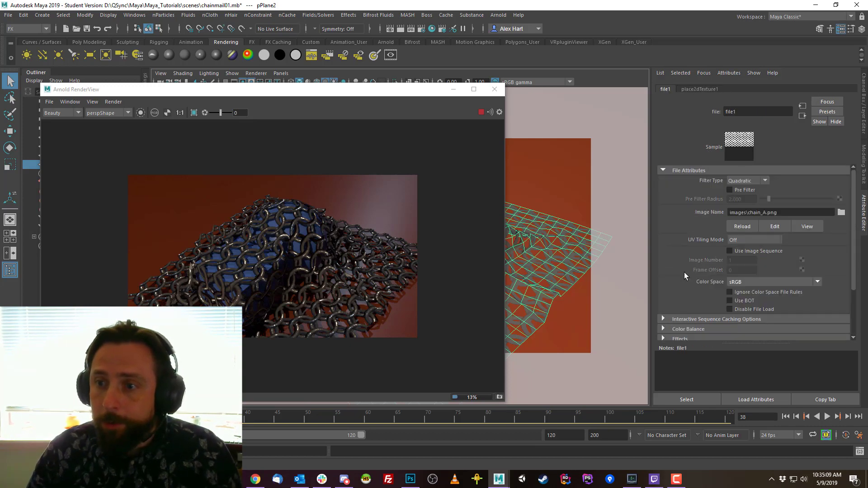
{"action": "left_click", "coordinate": [699, 89]}
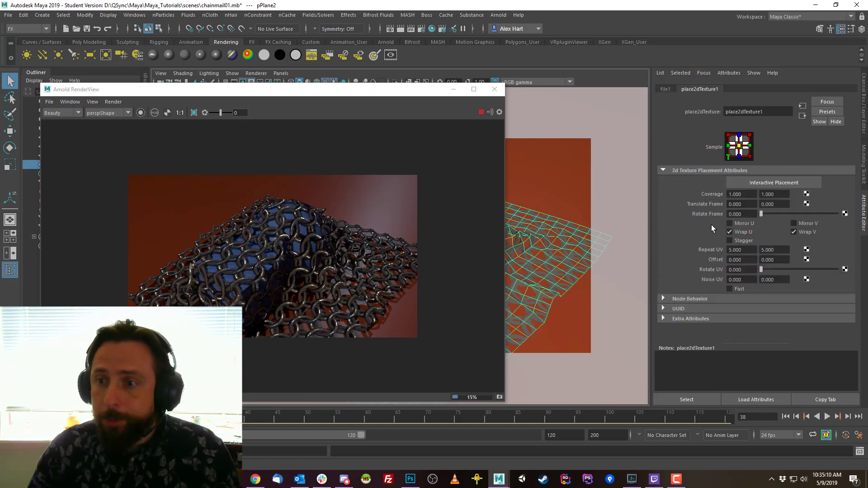
{"action": "double_click", "coordinate": [750, 250]}
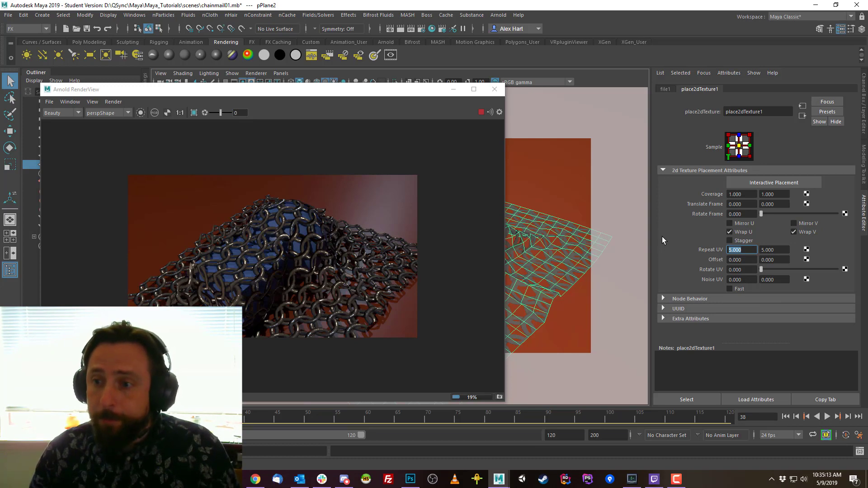
{"action": "type", "text": "15"}
{"action": "key", "text": "Tab"}
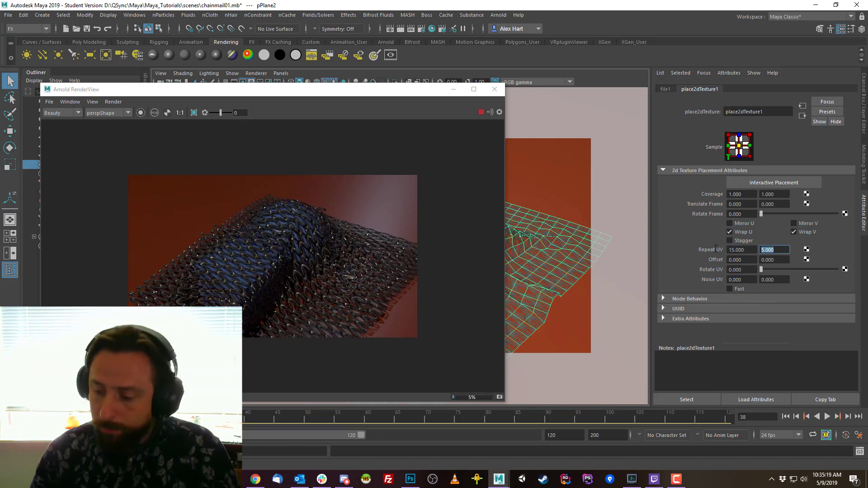
{"action": "type", "text": "15"}
{"action": "key", "text": "Return"}
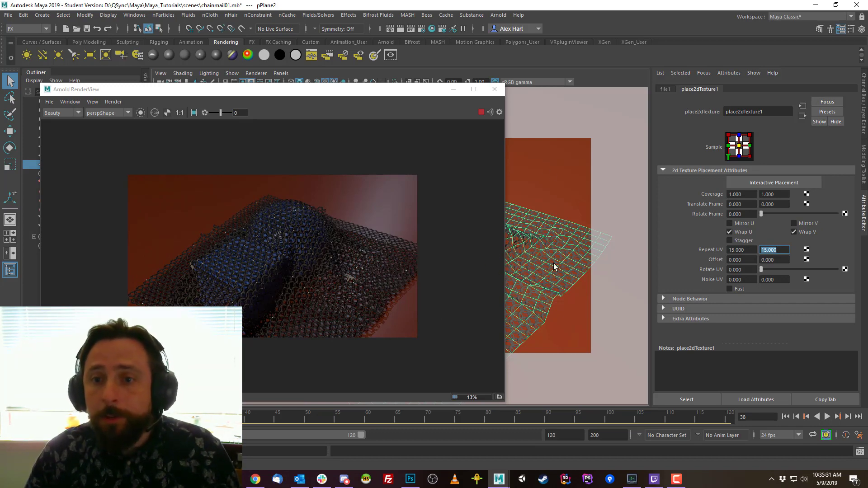
- Close the Arnold RenderView and return the simulation to the first frame
{"action": "left_click_drag", "start_coordinate": [464, 95], "coordinate": [509, 202]}
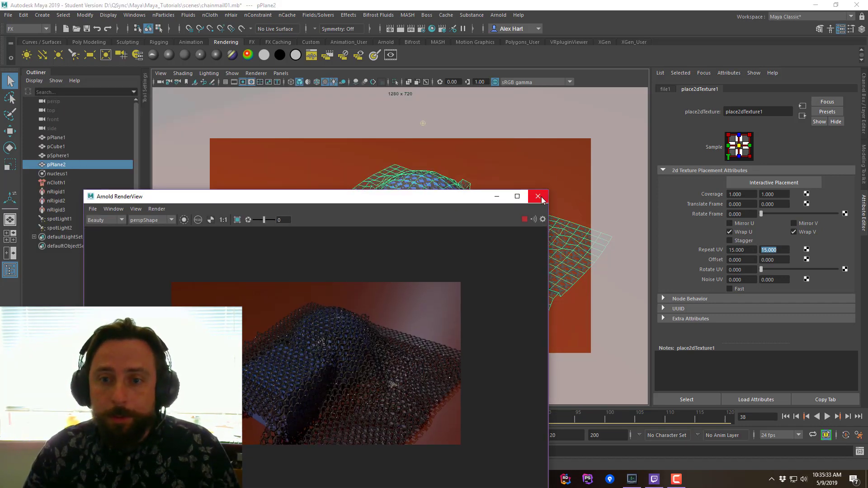
{"action": "left_click", "coordinate": [539, 196]}
{"action": "left_click_drag", "start_coordinate": [445, 236], "coordinate": [426, 242], "text": "alt"}
{"action": "key", "text": "alt+shift+v"}
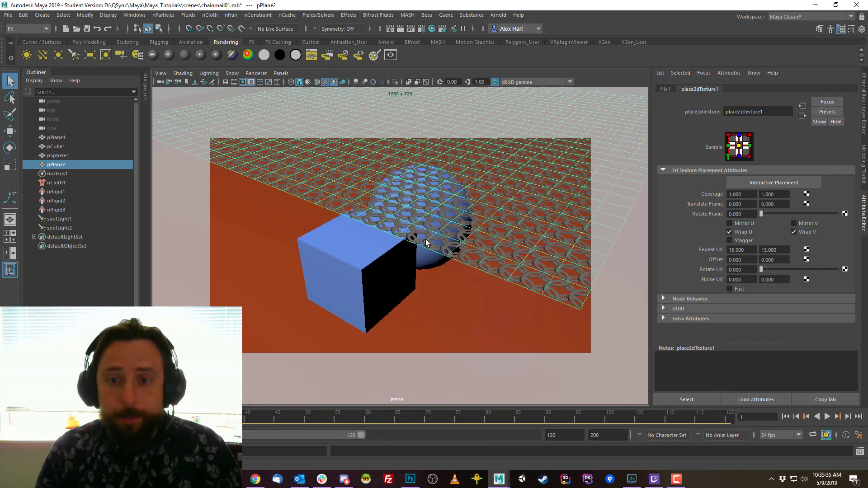
- Set the Solver Display of the sphere's and the cube's nRigid shapes to Collision Thickness
{"action": "mouse_move", "coordinate": [428, 247]}
{"action": "right_mouse_down", "text": "alt"}
{"action": "mouse_move", "coordinate": [443, 230]}
{"action": "mouse_move", "coordinate": [416, 248]}
{"action": "right_mouse_up", "text": "alt"}
{"action": "middle_click_drag", "start_coordinate": [417, 248], "coordinate": [421, 280], "text": "alt"}
{"action": "left_click_drag", "start_coordinate": [422, 283], "coordinate": [455, 263], "text": "alt"}
{"action": "left_click", "coordinate": [454, 263]}
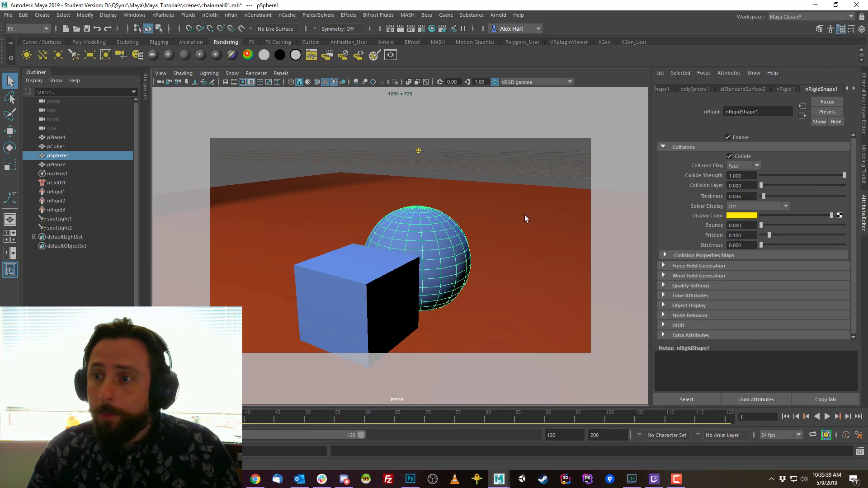
{"action": "left_click", "coordinate": [736, 207]}
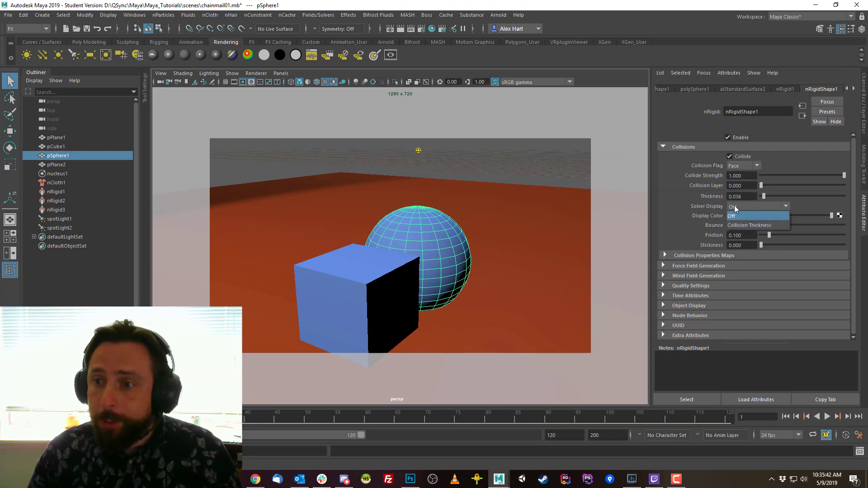
{"action": "left_click", "coordinate": [753, 226]}
{"action": "left_click", "coordinate": [398, 273]}
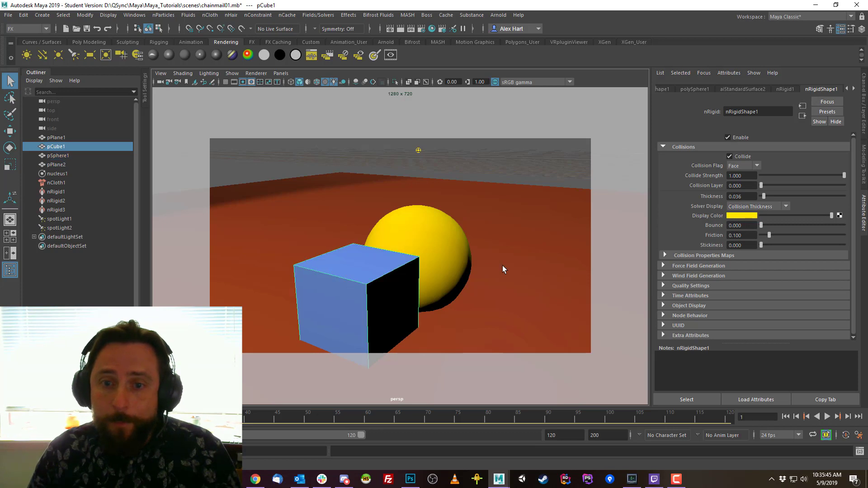
{"action": "left_click", "coordinate": [736, 207]}
{"action": "left_click", "coordinate": [747, 226]}
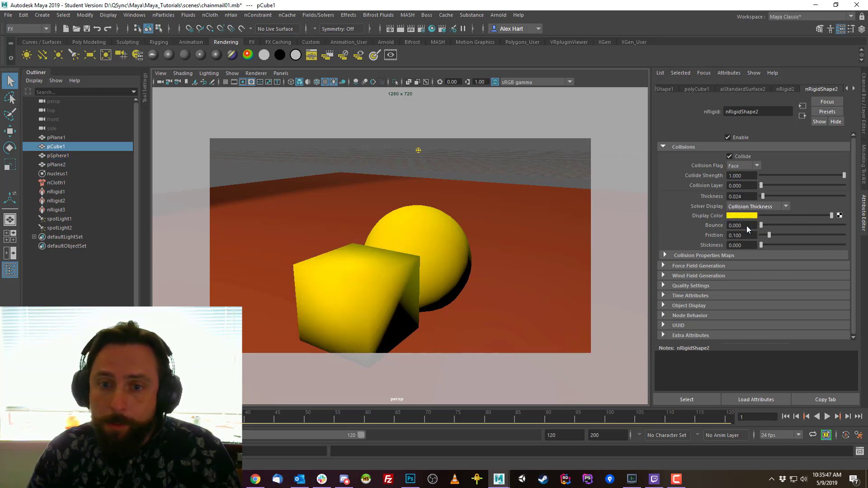
- Select the cloth plane and set nClothShape1's Solver Display to Collision Thickness
{"action": "left_click", "coordinate": [458, 161]}
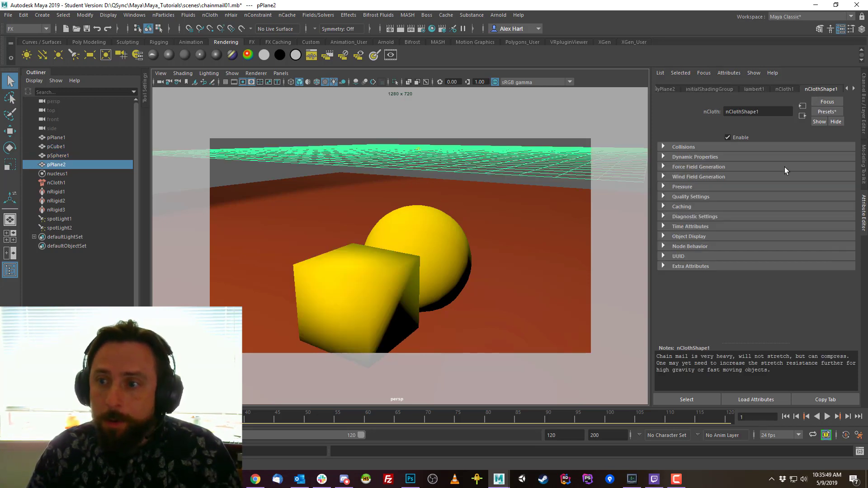
{"action": "left_click", "coordinate": [686, 147]}
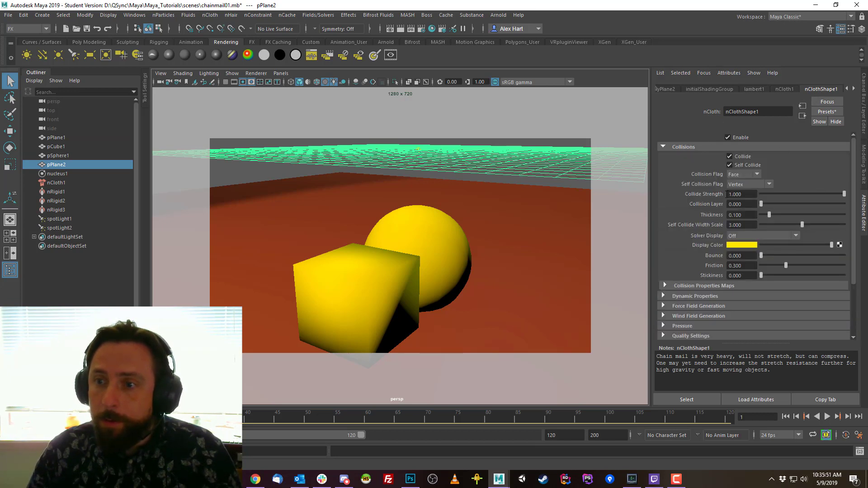
{"action": "left_click", "coordinate": [742, 236]}
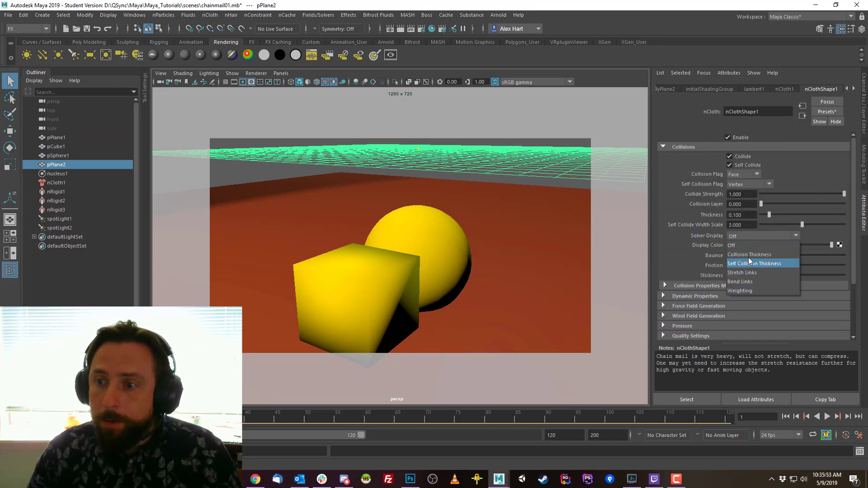
{"action": "left_click", "coordinate": [749, 254]}
- Play the simulation until the cloth drapes over the objects, stop it, and examine the collision thickness up close
{"action": "left_click_drag", "start_coordinate": [454, 239], "coordinate": [430, 214], "text": "alt"}
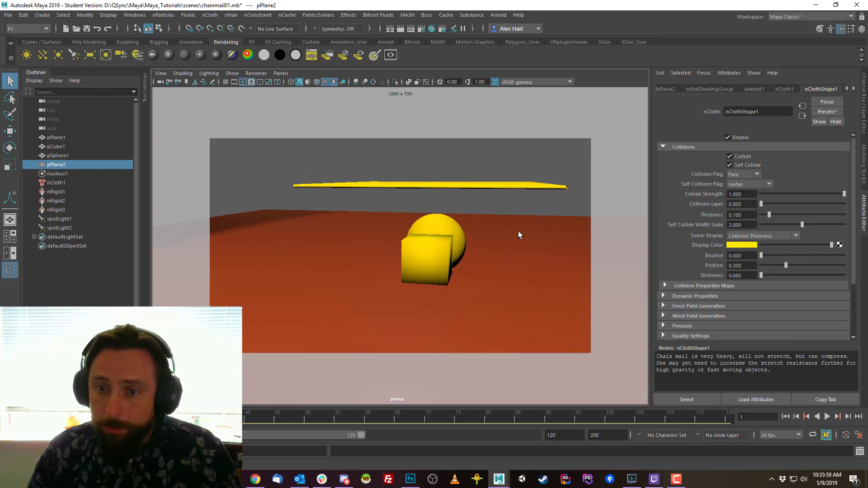
{"action": "key", "text": "alt+v"}
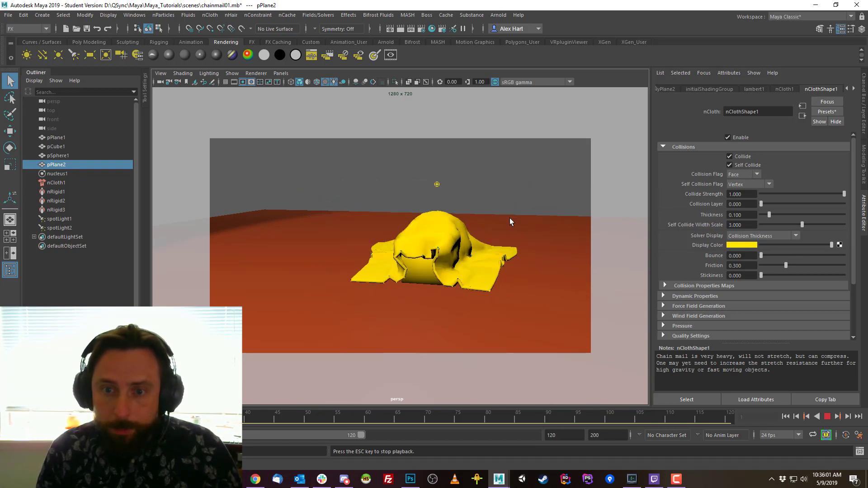
{"action": "key", "text": "Escape"}
{"action": "right_click_drag", "start_coordinate": [407, 256], "coordinate": [483, 258], "text": "alt"}
{"action": "middle_click_drag", "start_coordinate": [483, 257], "coordinate": [438, 251], "text": "alt"}
{"action": "mouse_move", "coordinate": [438, 252]}
{"action": "left_mouse_down", "text": "alt"}
{"action": "mouse_move", "coordinate": [452, 240]}
{"action": "mouse_move", "coordinate": [439, 256]}
{"action": "left_mouse_up", "text": "alt"}
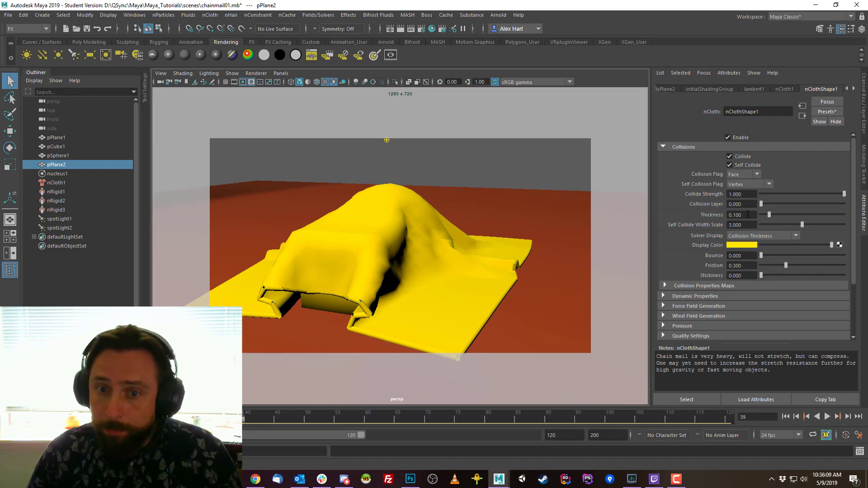
- Set the cloth's collision Thickness to 0.04 and the cube's nRigidShape2 Thickness to 0
{"action": "left_click_drag", "start_coordinate": [748, 214], "coordinate": [744, 214], "text": "ctrl"}
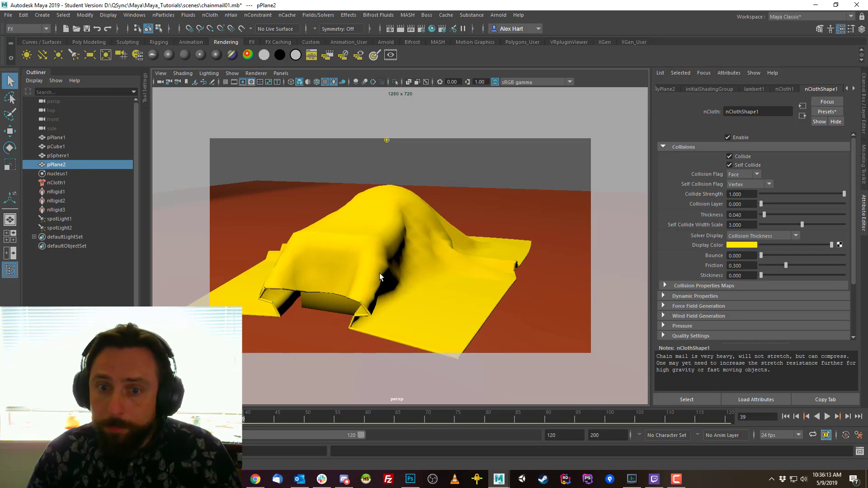
{"action": "left_click", "coordinate": [328, 302]}
{"action": "left_click_drag", "start_coordinate": [747, 196], "coordinate": [746, 196], "text": "ctrl"}
{"action": "left_click", "coordinate": [741, 196]}
{"action": "type", "text": "0"}
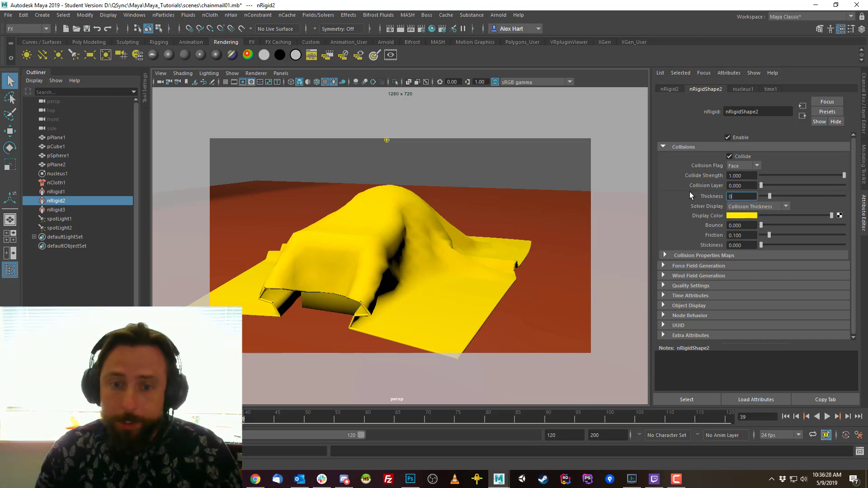
{"action": "key", "text": "Return"}
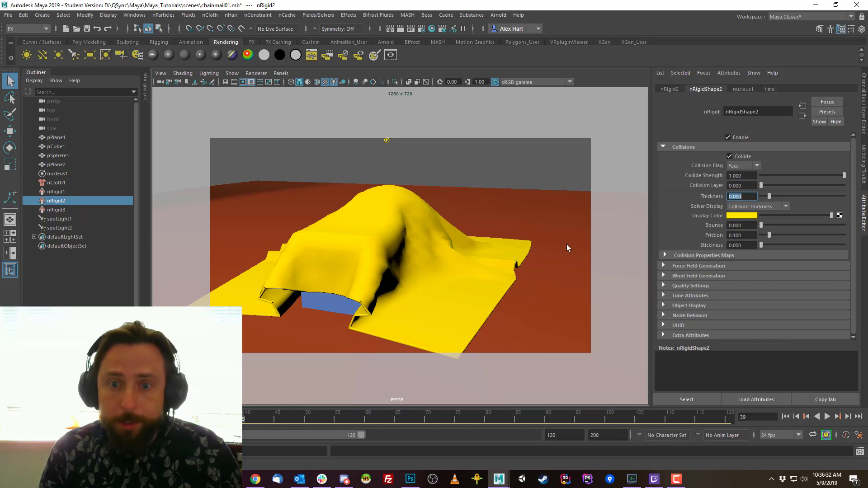
- Return to the first frame and set the Thickness of the sphere's nRigidShape1 to 0
{"action": "left_click_drag", "start_coordinate": [557, 294], "coordinate": [547, 317], "text": "alt"}
{"action": "key", "text": "alt+shift+v"}
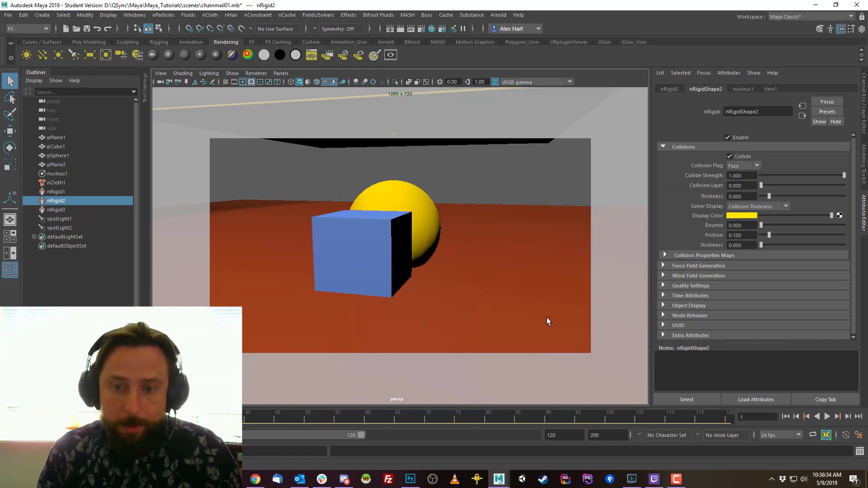
{"action": "key", "text": "ctrl+z"}
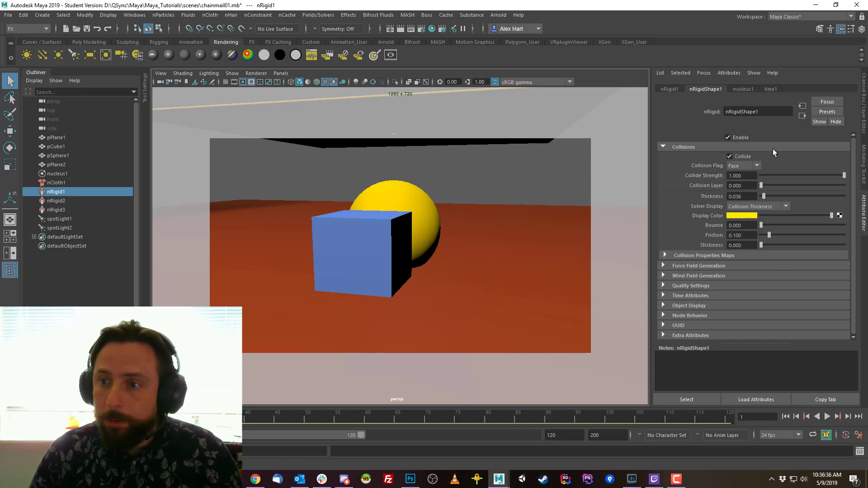
{"action": "left_click_drag", "start_coordinate": [746, 196], "coordinate": [633, 190]}
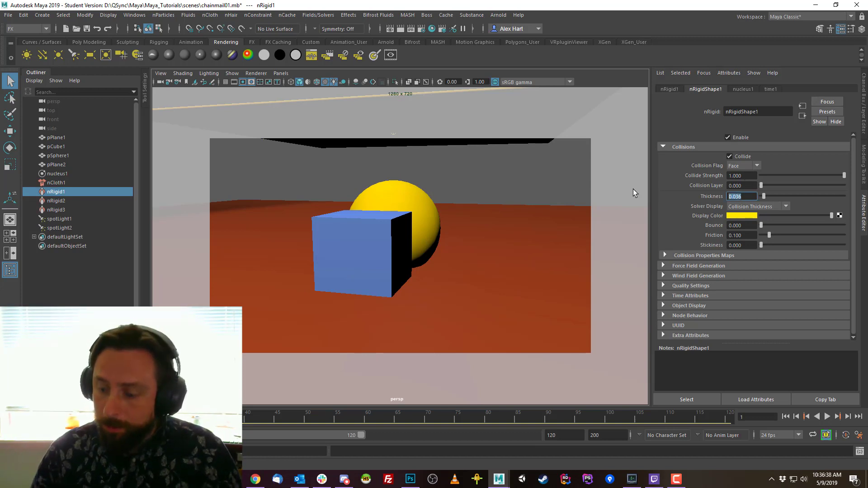
{"action": "type", "text": "0"}
{"action": "key", "text": "Return"}
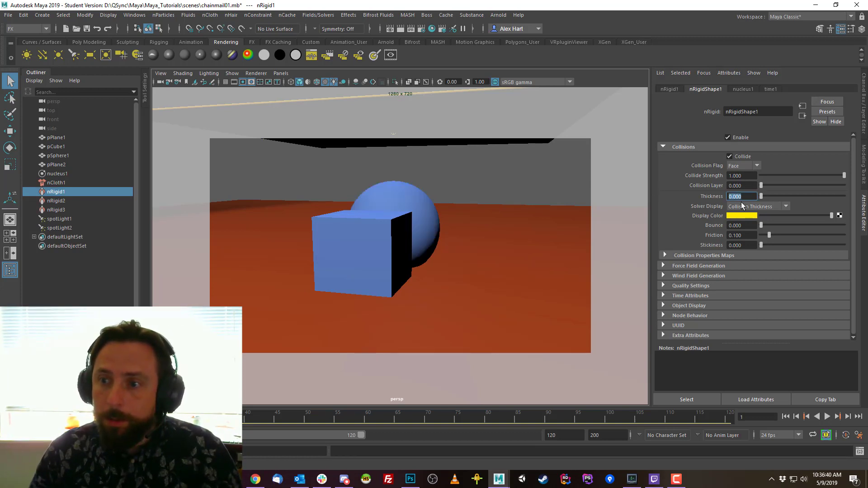
- Turn the Solver Display off for the cube's nRigid shape and for nClothShape1
{"action": "left_click", "coordinate": [402, 246]}
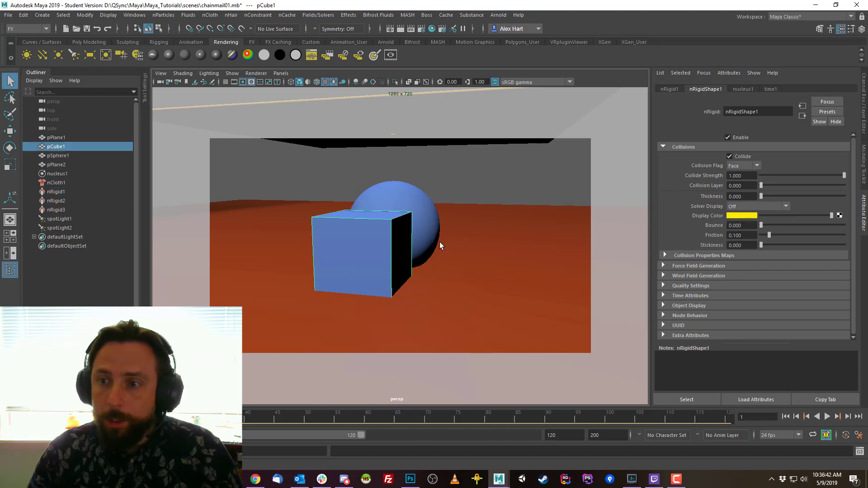
{"action": "left_click", "coordinate": [755, 209]}
{"action": "left_click", "coordinate": [737, 215]}
{"action": "left_click", "coordinate": [393, 135]}
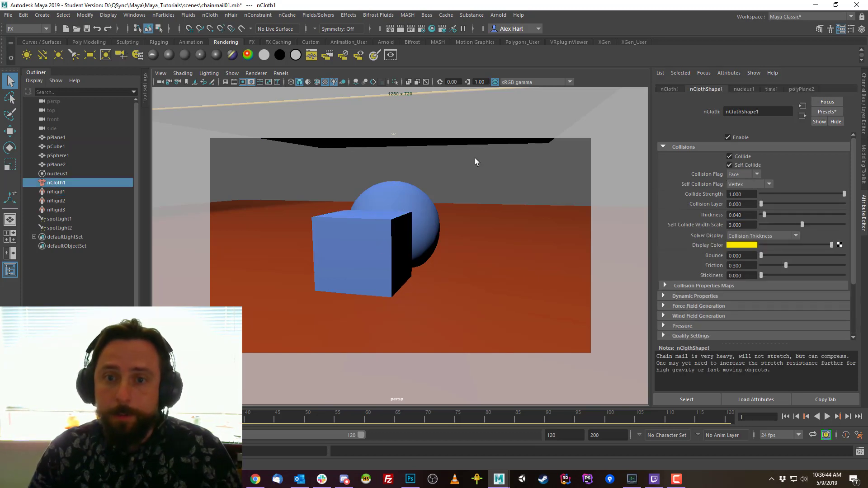
{"action": "left_click", "coordinate": [746, 239]}
{"action": "left_click", "coordinate": [735, 247]}
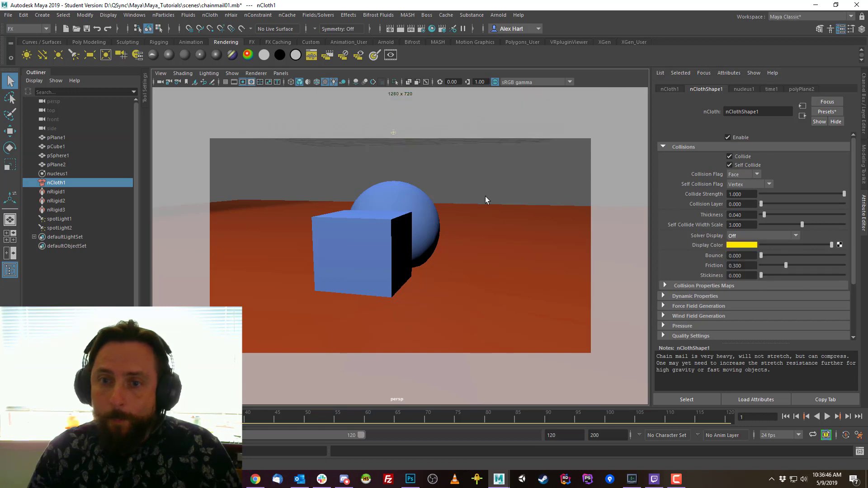
- Replay the simulation, stop it at frame 78, and examine the draped chain mail from above
{"action": "left_click_drag", "start_coordinate": [485, 196], "coordinate": [459, 198], "text": "alt"}
{"action": "key", "text": "alt+v"}
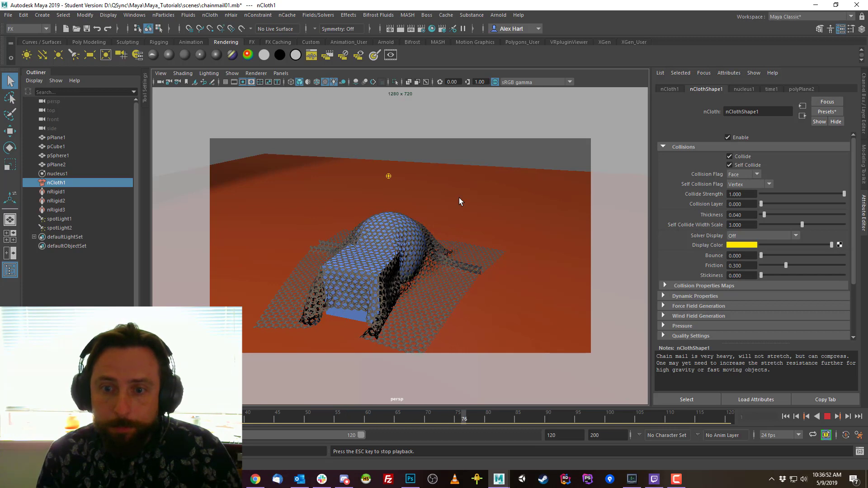
{"action": "key", "text": "Escape"}
{"action": "left_click_drag", "start_coordinate": [319, 261], "coordinate": [445, 288], "text": "alt"}
{"action": "middle_click_drag", "start_coordinate": [446, 288], "coordinate": [362, 256], "text": "alt"}
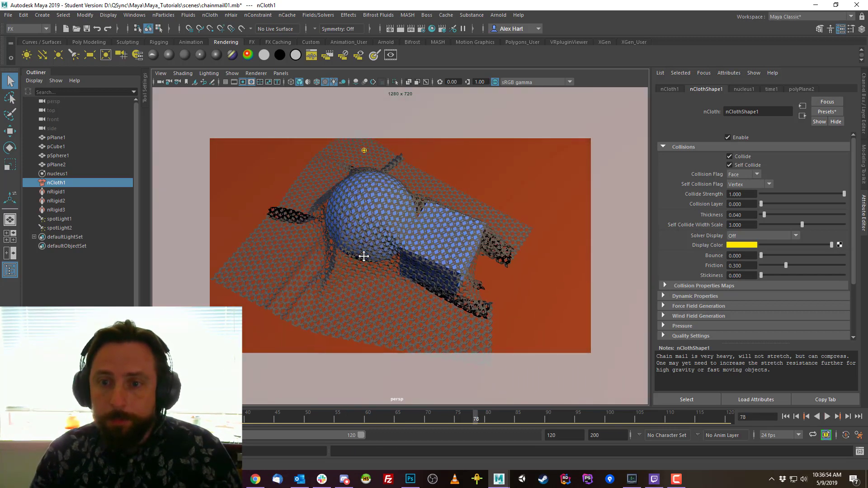
- Set the aiStandardChainmail base color to white and its Metalness to 0.604, with the draped cloth framed from a closer angle
{"action": "left_click_drag", "start_coordinate": [363, 255], "coordinate": [359, 237], "text": "alt"}
{"action": "right_click_drag", "start_coordinate": [358, 236], "coordinate": [407, 254], "text": "alt"}
{"action": "left_click_drag", "start_coordinate": [407, 254], "coordinate": [413, 276], "text": "alt"}
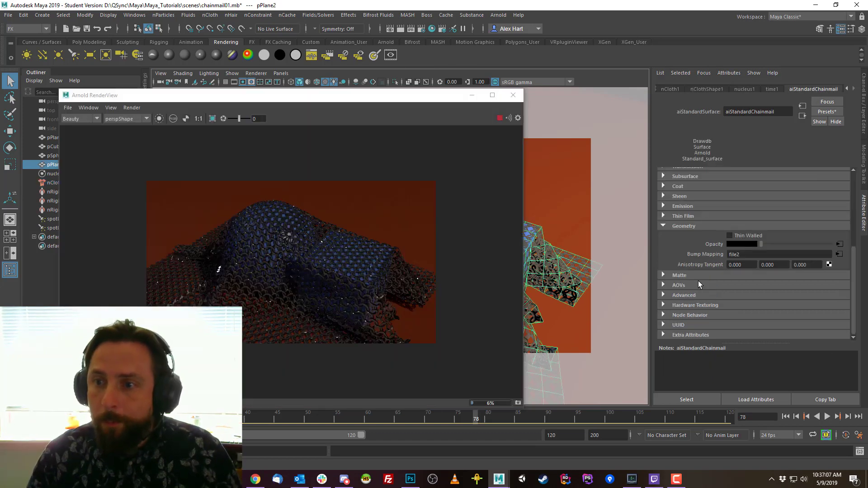
{"action": "scroll", "coordinate": [814, 229], "scroll_direction": "up", "scroll_amount": 5}
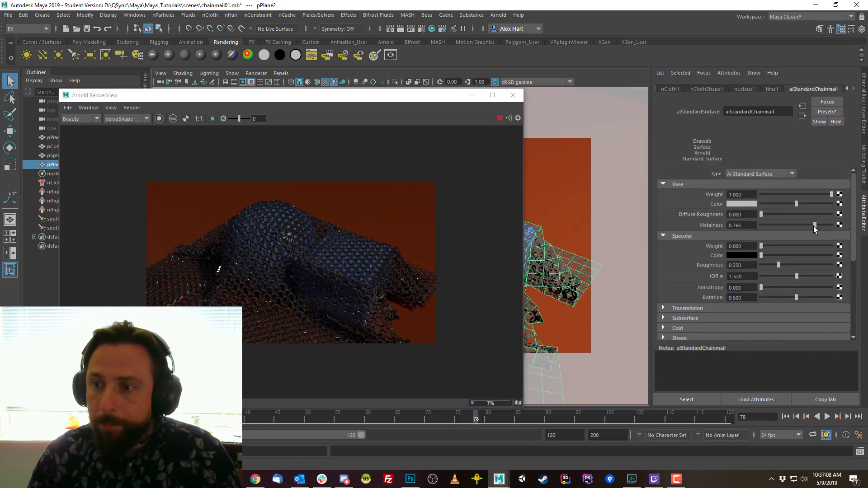
{"action": "left_click_drag", "start_coordinate": [798, 204], "coordinate": [837, 204]}
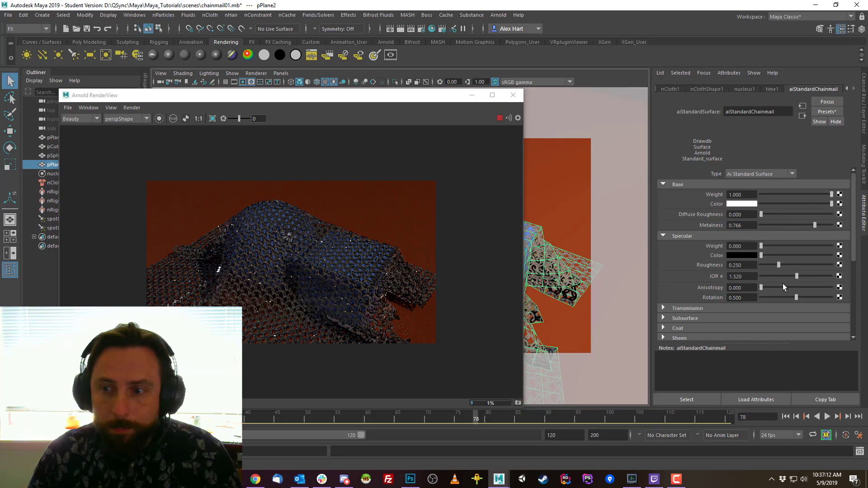
{"action": "mouse_move", "coordinate": [814, 227]}
{"action": "left_mouse_down"}
{"action": "mouse_move", "coordinate": [792, 226]}
{"action": "mouse_move", "coordinate": [802, 226]}
{"action": "left_mouse_up"}
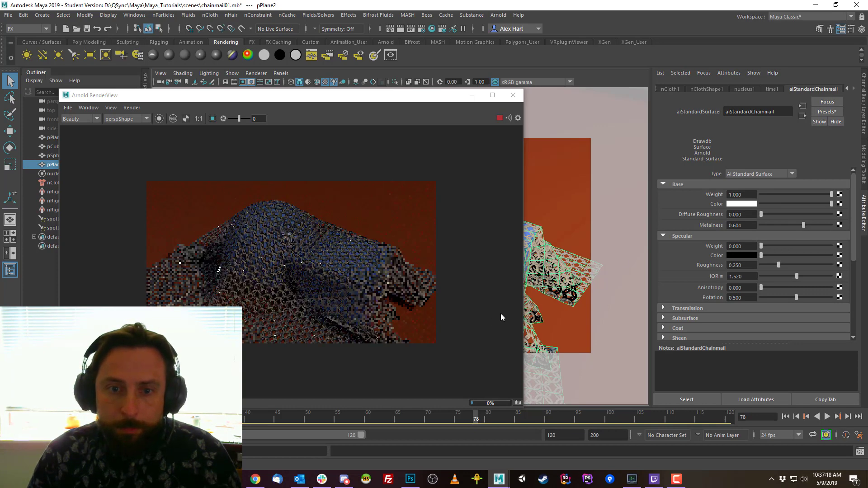
- Try a slight tint on the chain mail's base color and check the Arnold render from another angle
{"action": "left_click", "coordinate": [740, 204]}
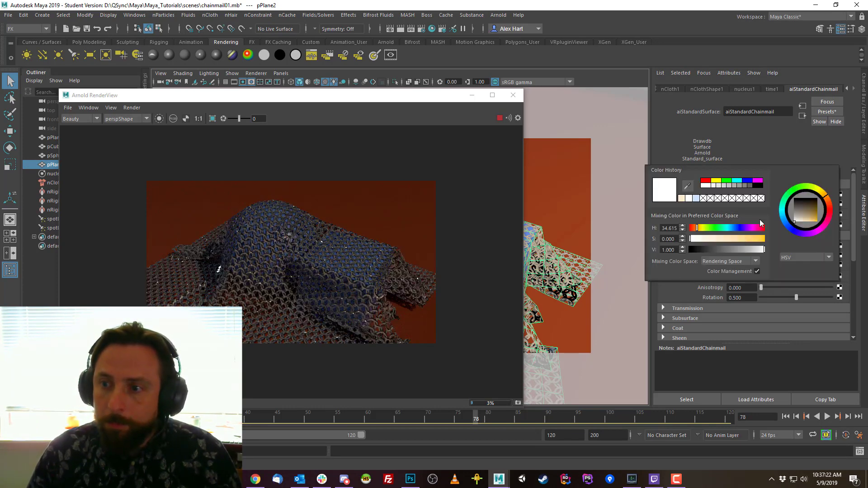
{"action": "left_click", "coordinate": [694, 228]}
{"action": "left_click", "coordinate": [697, 240]}
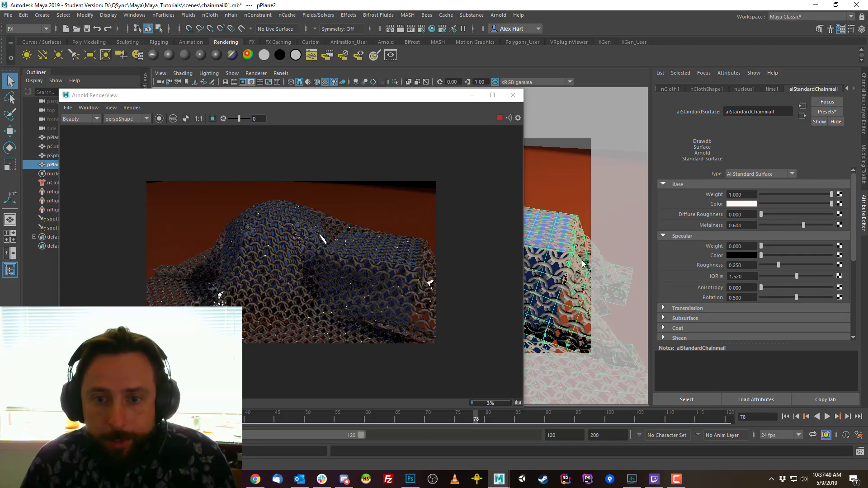
{"action": "left_click_drag", "start_coordinate": [519, 258], "coordinate": [573, 254], "text": "alt"}
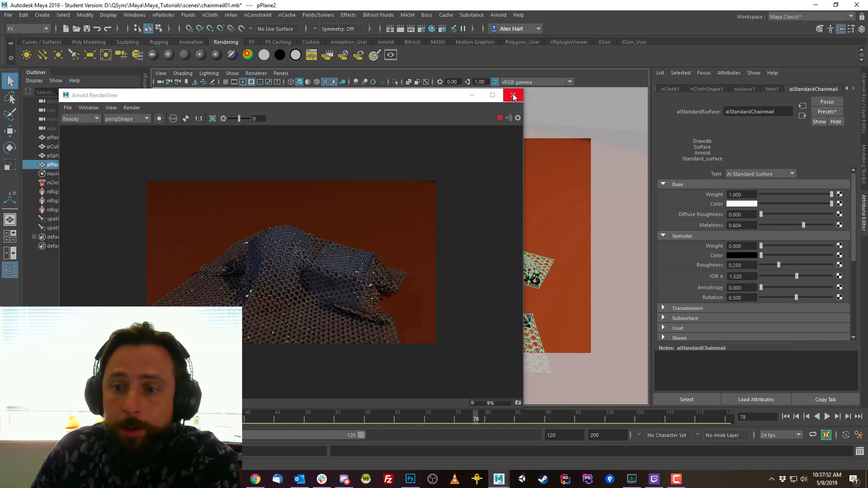
{"action": "left_click", "coordinate": [513, 95]}
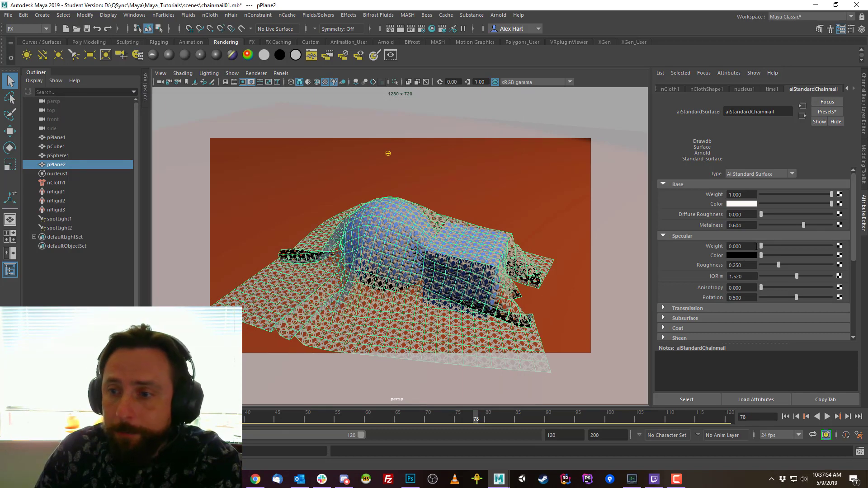
- Break the Bump Mapping connection on the aiStandardChainmail shader
{"action": "left_click_drag", "start_coordinate": [848, 177], "coordinate": [849, 236]}
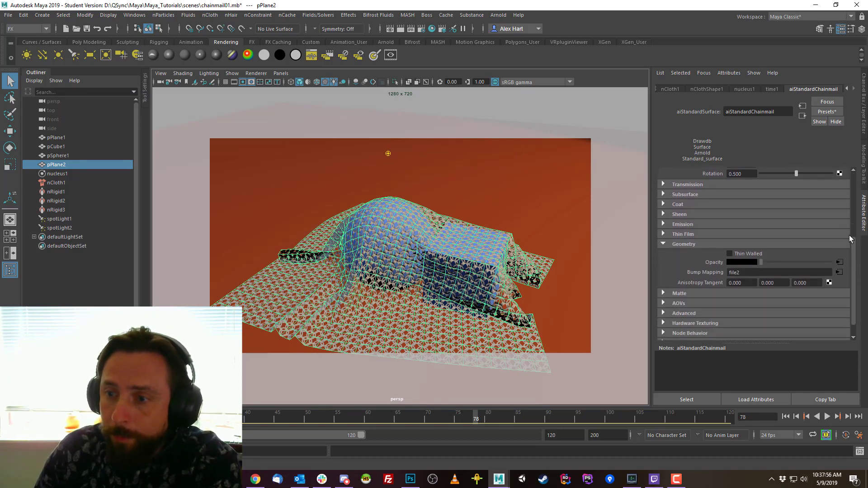
{"action": "right_click", "coordinate": [696, 272]}
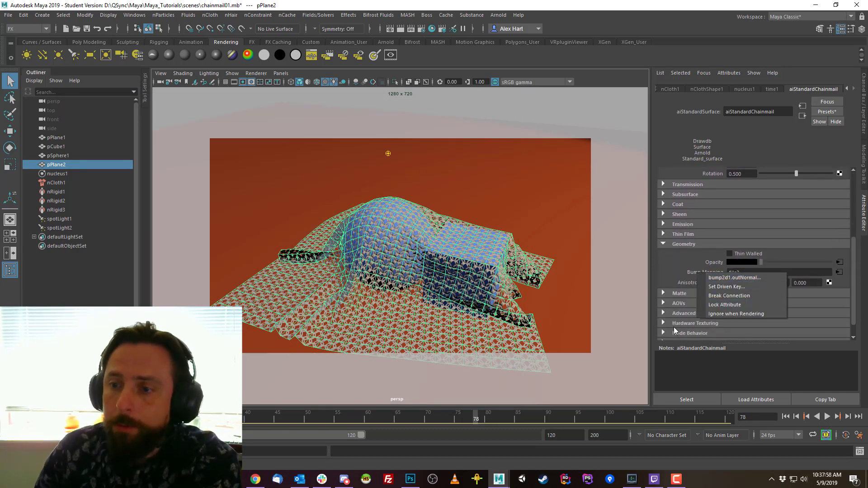
{"action": "left_click", "coordinate": [730, 296]}
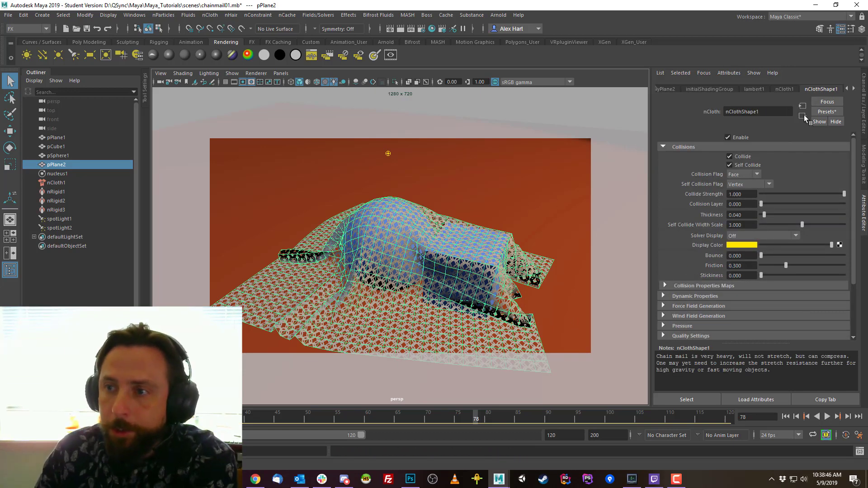
- Add a File texture as the displacement material of the chain mail's shading group, aiStandardSurface3SG
{"action": "left_click", "coordinate": [854, 89]}
{"action": "left_click", "coordinate": [790, 90]}
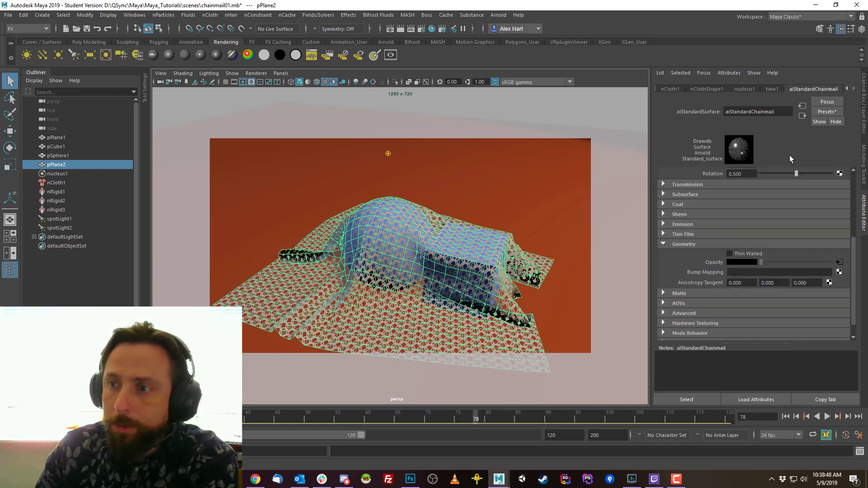
{"action": "left_click", "coordinate": [798, 115]}
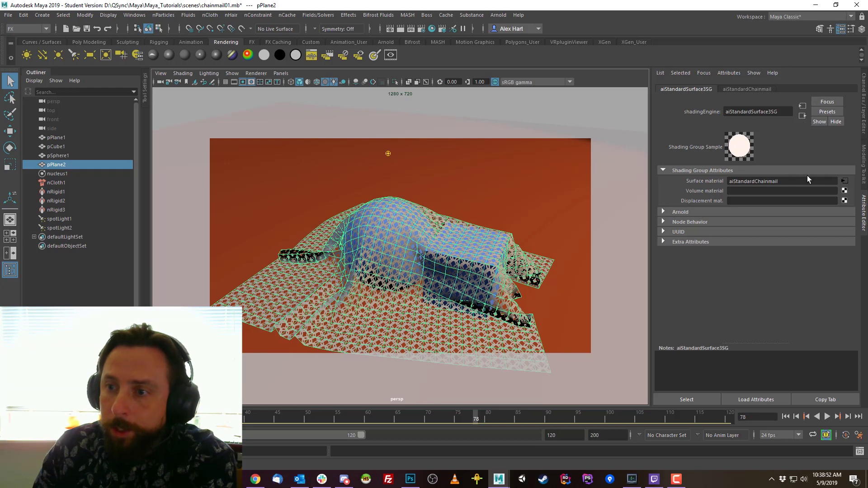
{"action": "left_click", "coordinate": [845, 200]}
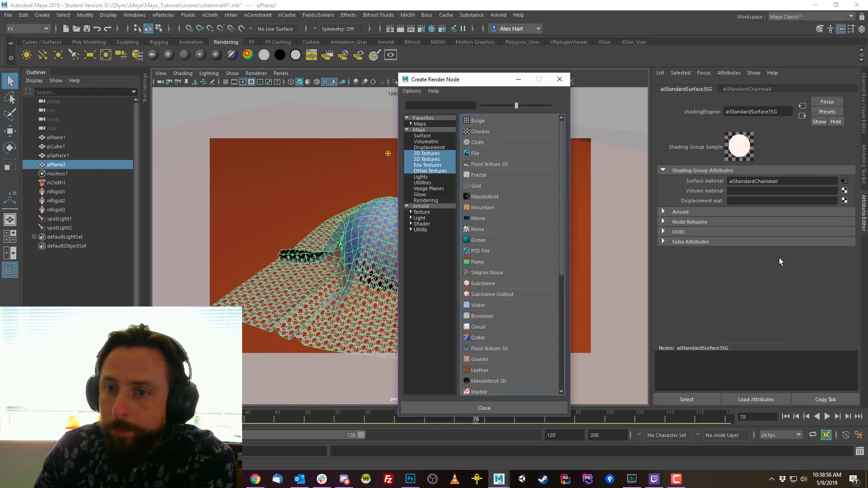
{"action": "left_click", "coordinate": [476, 157]}
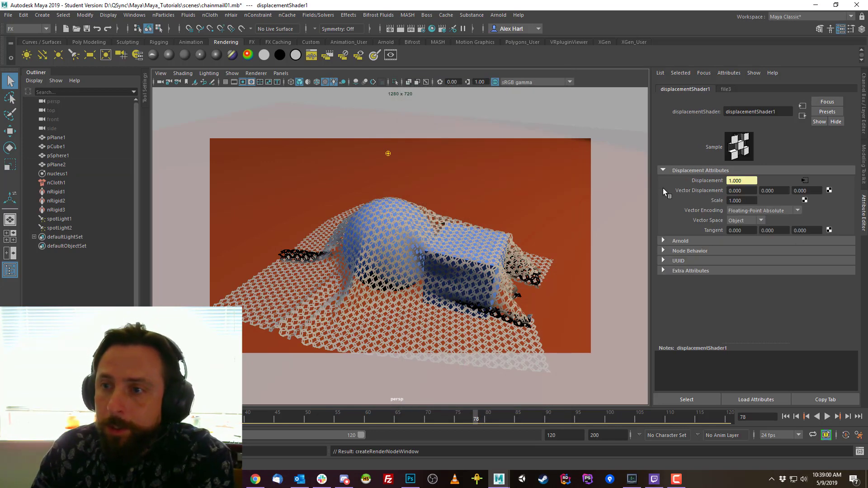
- Load chain_Z.png as the image of the displacement file texture
{"action": "left_click", "coordinate": [725, 89]}
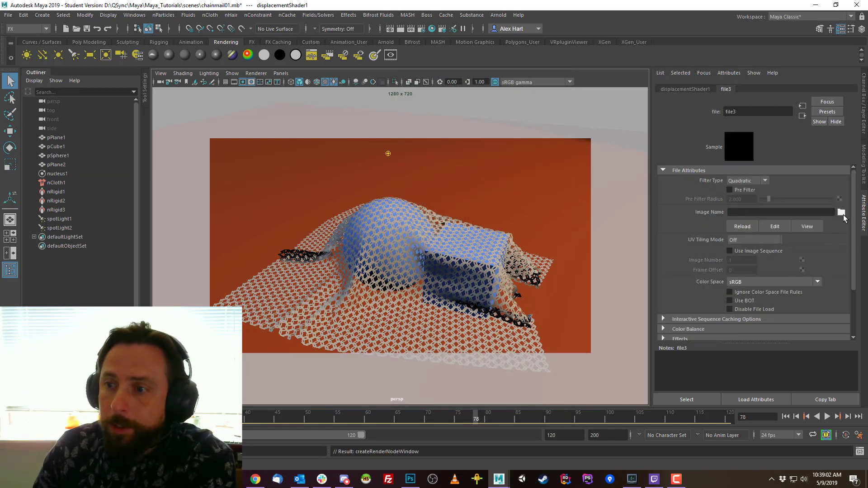
{"action": "left_click", "coordinate": [841, 212]}
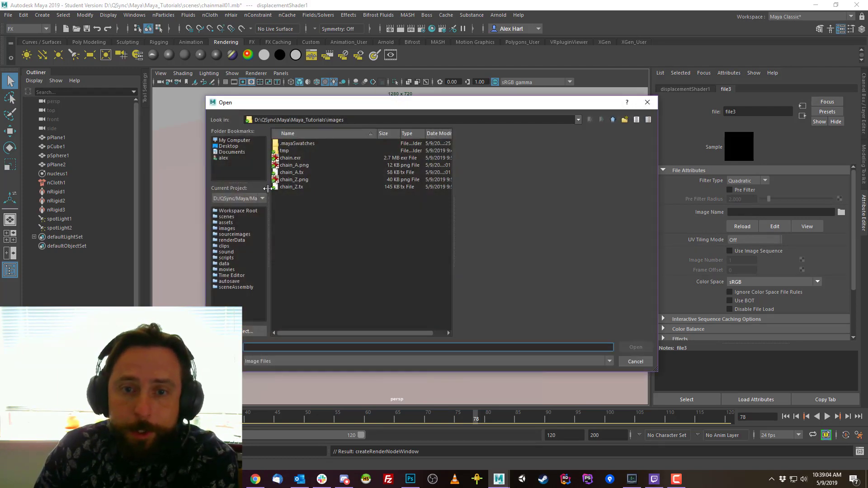
{"action": "left_click", "coordinate": [293, 181]}
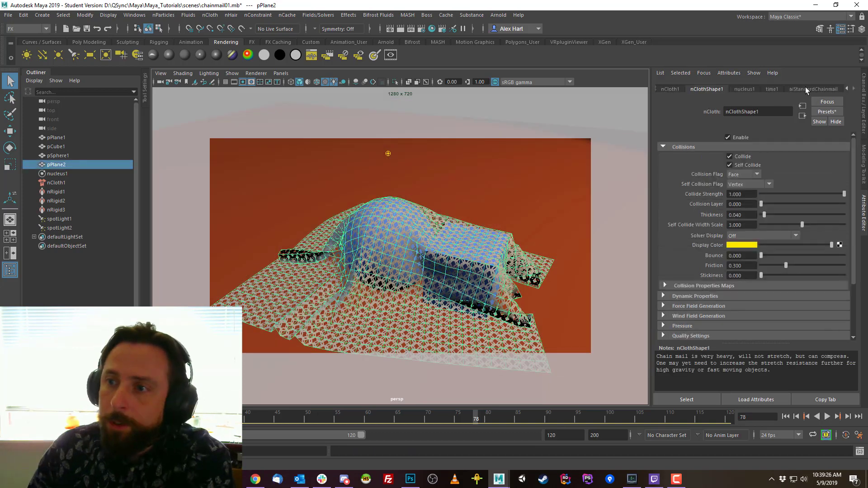
- Graph the connections of the chain mail's shading group, aiStandardSurface3SG, in the Node Editor
{"action": "scroll", "coordinate": [747, 203], "scroll_direction": "down", "scroll_amount": 5}
{"action": "left_click", "coordinate": [798, 118]}
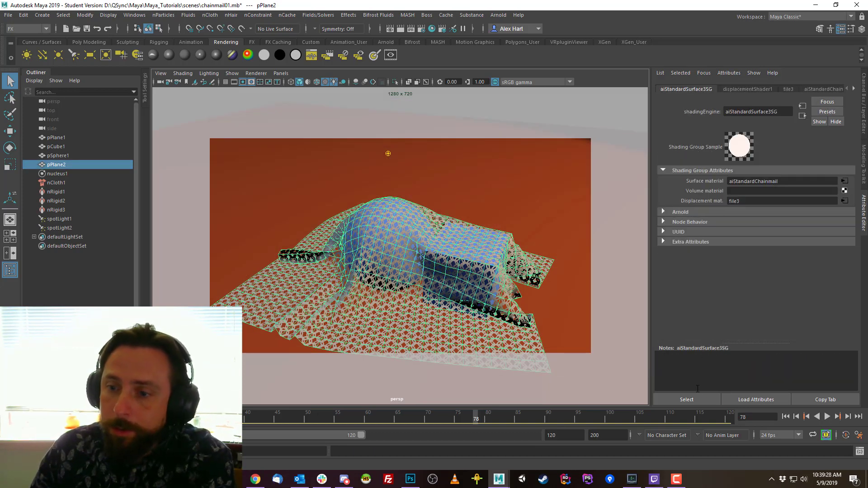
{"action": "left_click", "coordinate": [687, 399]}
{"action": "key", "text": "space"}
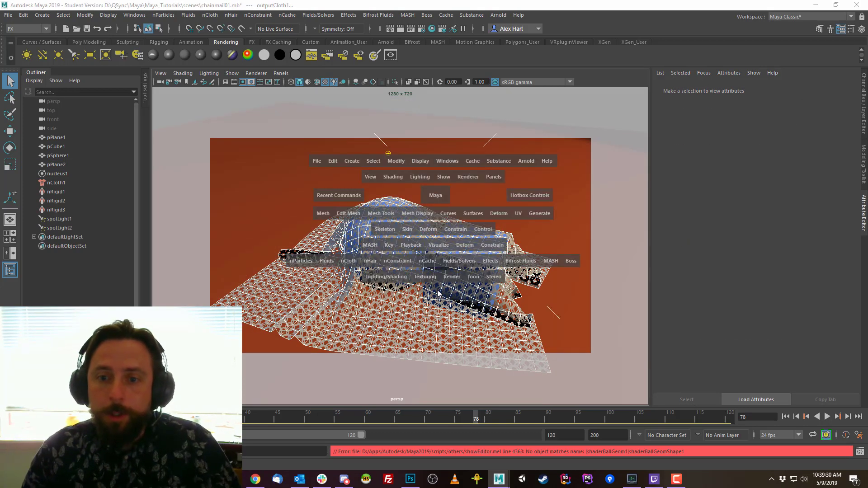
{"action": "left_click_drag", "start_coordinate": [437, 291], "coordinate": [404, 306]}
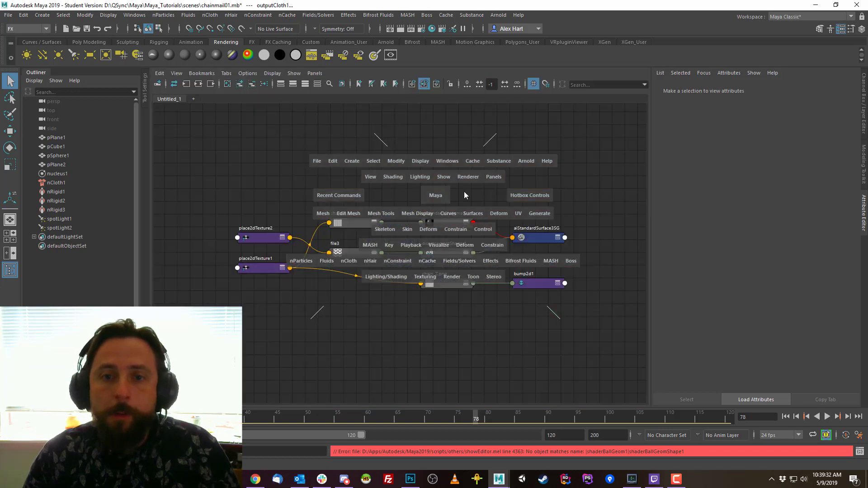
{"action": "left_click", "coordinate": [198, 83]}
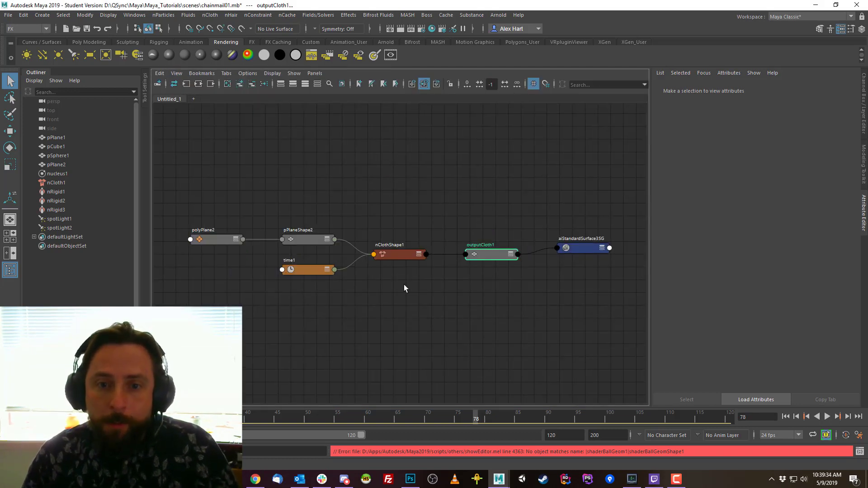
{"action": "left_click", "coordinate": [584, 251]}
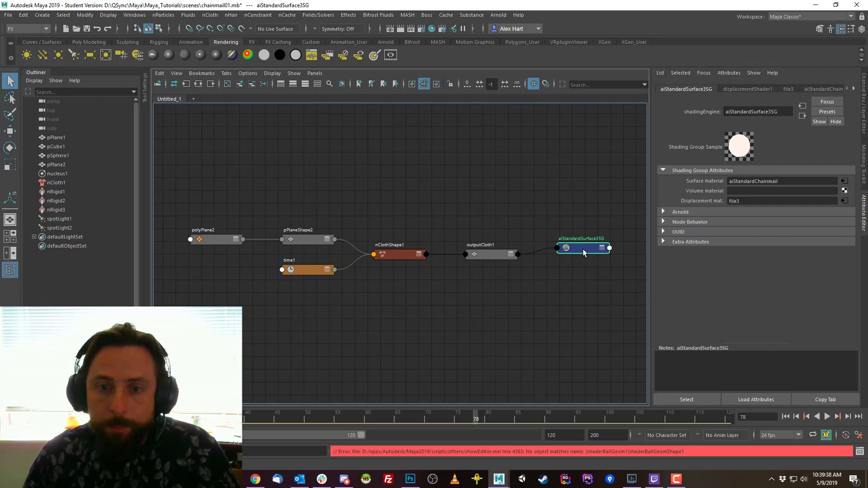
{"action": "left_click", "coordinate": [198, 83]}
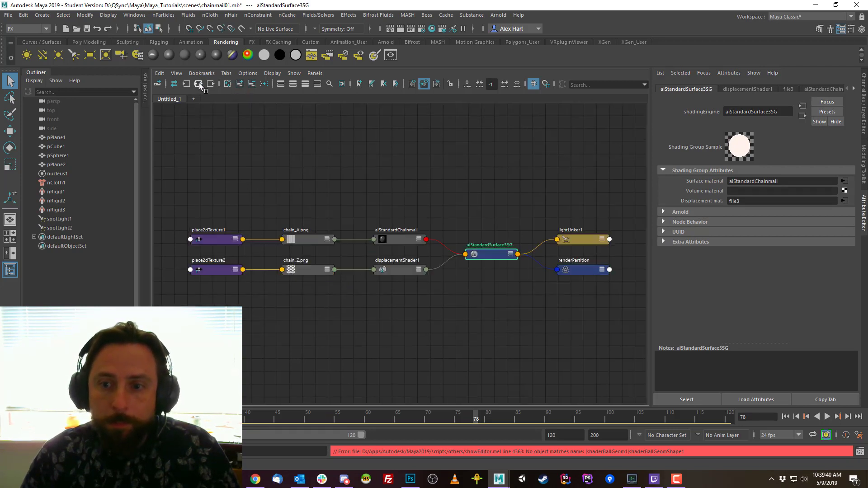
- Delete place2dTexture2 and connect place2dTexture1 to the chain_Z.png node so both textures share the same tiling
{"action": "left_click", "coordinate": [401, 245]}
{"action": "left_click_drag", "start_coordinate": [400, 245], "coordinate": [403, 244]}
{"action": "left_click", "coordinate": [478, 231]}
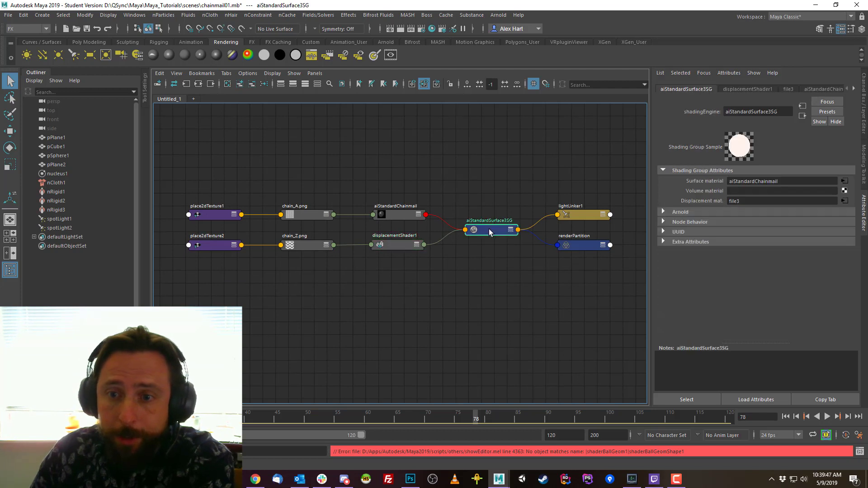
{"action": "left_click_drag", "start_coordinate": [390, 213], "coordinate": [389, 215]}
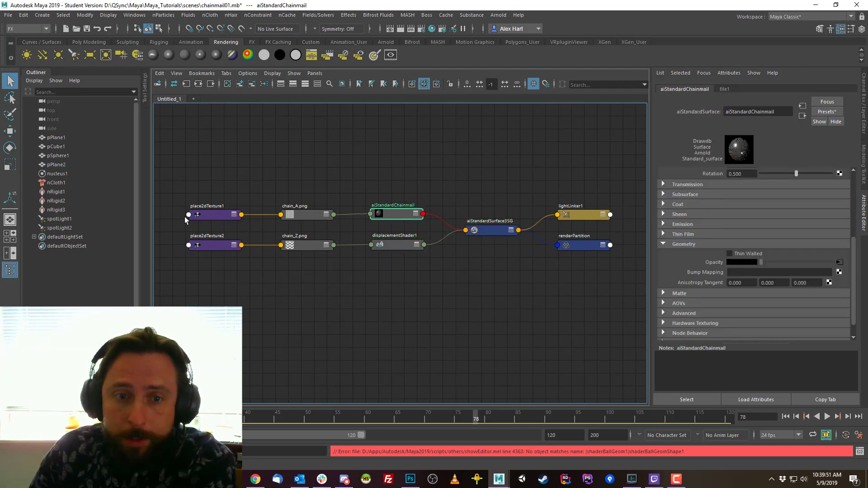
{"action": "left_click_drag", "start_coordinate": [211, 246], "coordinate": [213, 246]}
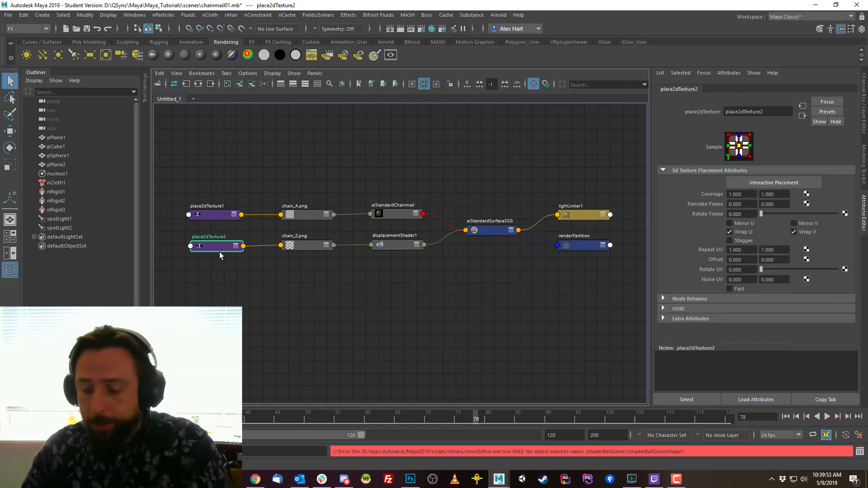
{"action": "key", "text": "Delete"}
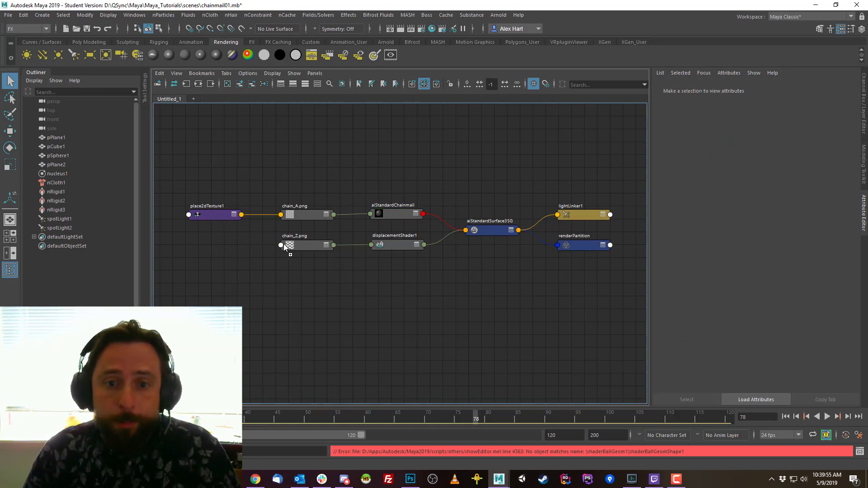
{"action": "middle_click_drag", "start_coordinate": [284, 244], "coordinate": [284, 244]}
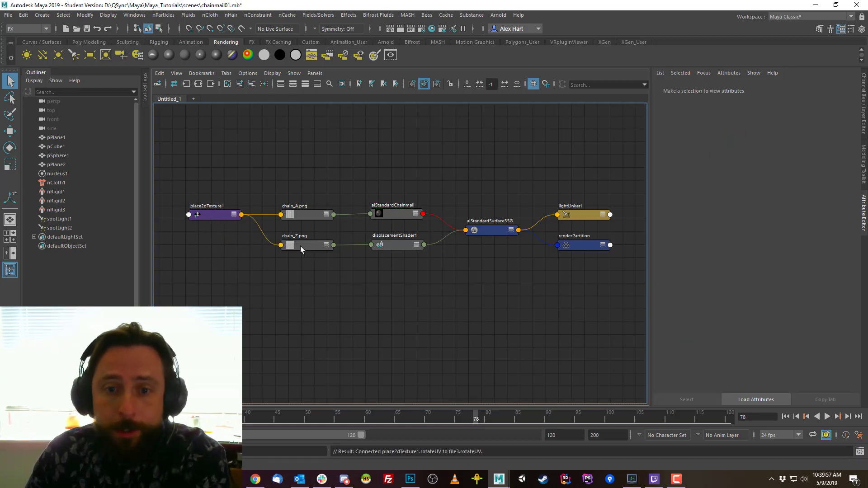
{"action": "left_click_drag", "start_coordinate": [228, 214], "coordinate": [234, 224]}
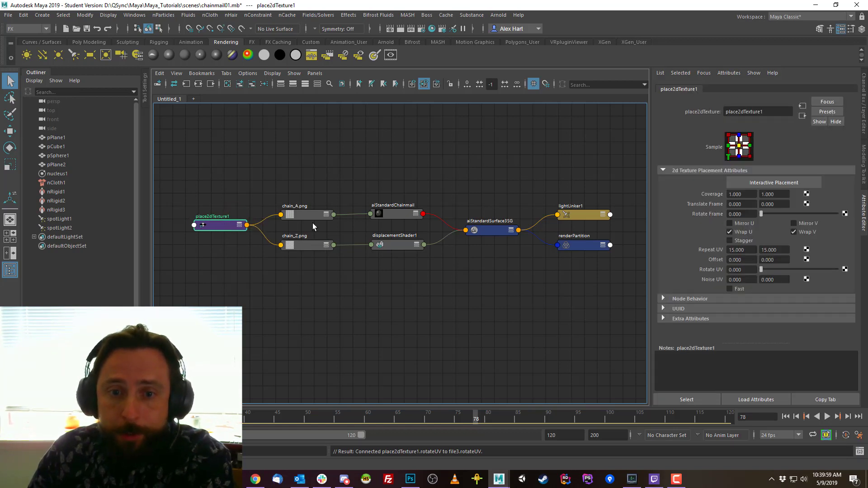
- Return to the perspective view and render the displaced chain mail in Arnold
{"action": "key", "text": "space"}
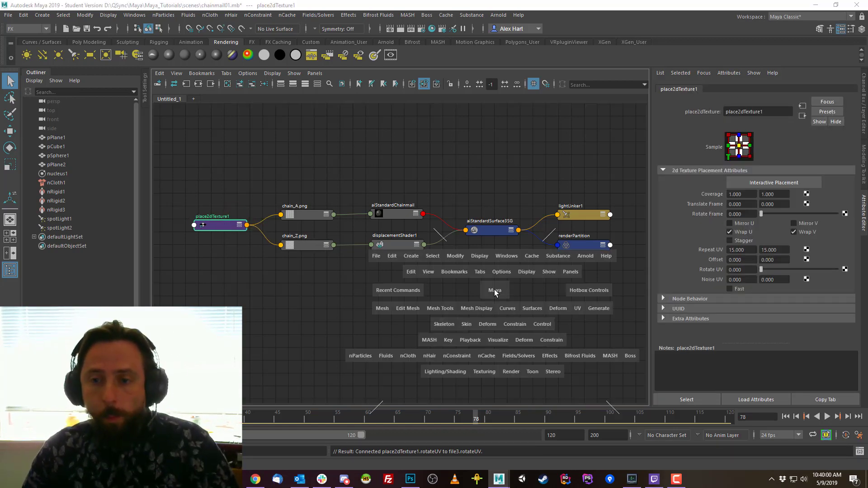
{"action": "left_click", "coordinate": [497, 229]}
{"action": "left_click_drag", "start_coordinate": [497, 289], "coordinate": [493, 268]}
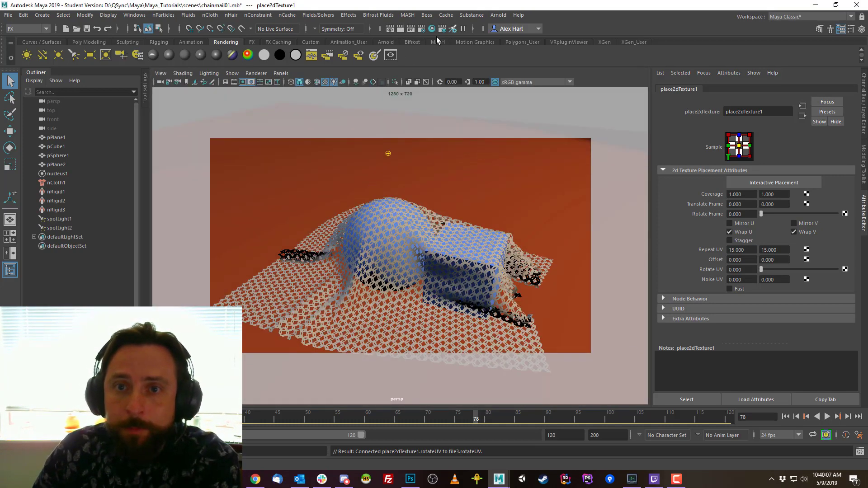
{"action": "left_click", "coordinate": [391, 56]}
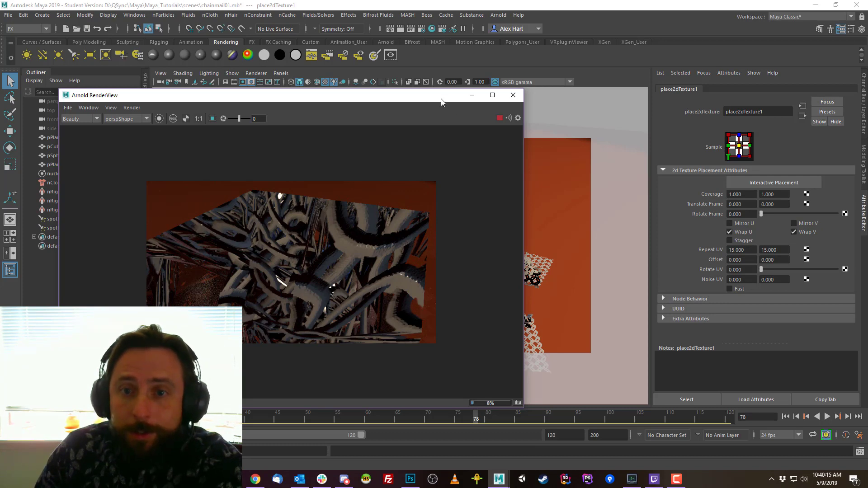
{"action": "left_click_drag", "start_coordinate": [441, 101], "coordinate": [669, 372]}
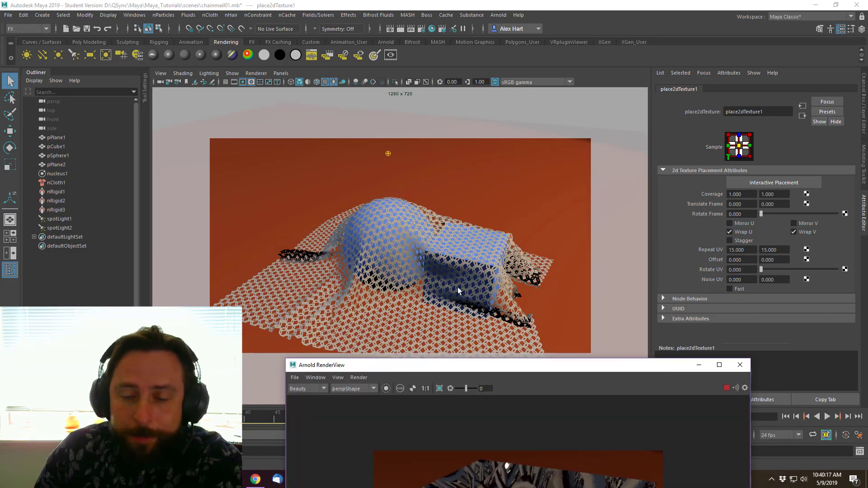
{"action": "left_click_drag", "start_coordinate": [563, 372], "coordinate": [339, 111]}
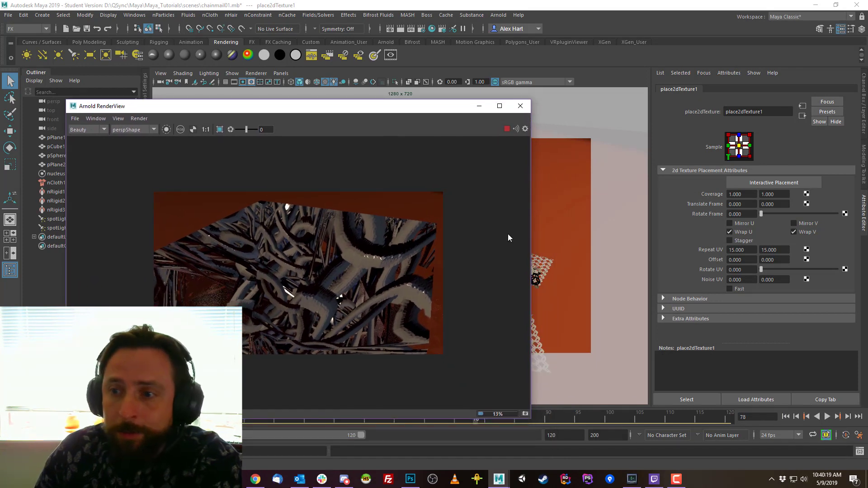
- Open displacementShader1 from the displacement input of the shading group aiStandardSurface3SG assigned to pPlane2
{"action": "left_click", "coordinate": [537, 272]}
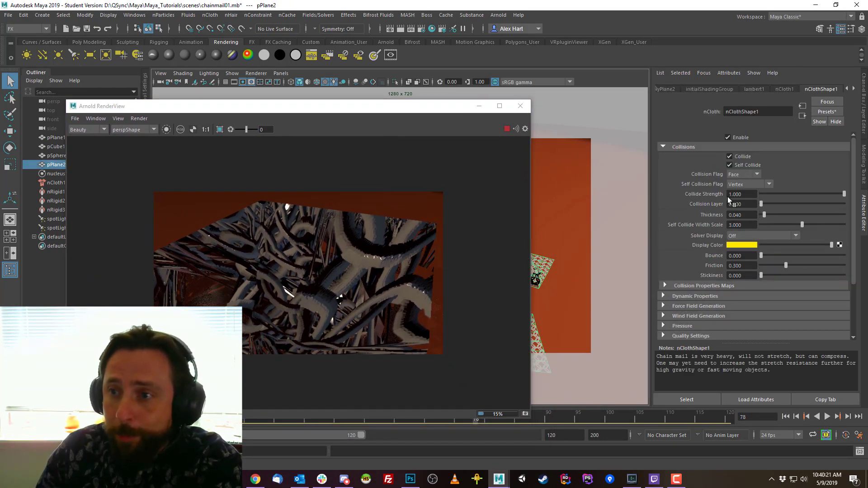
{"action": "left_click", "coordinate": [852, 89]}
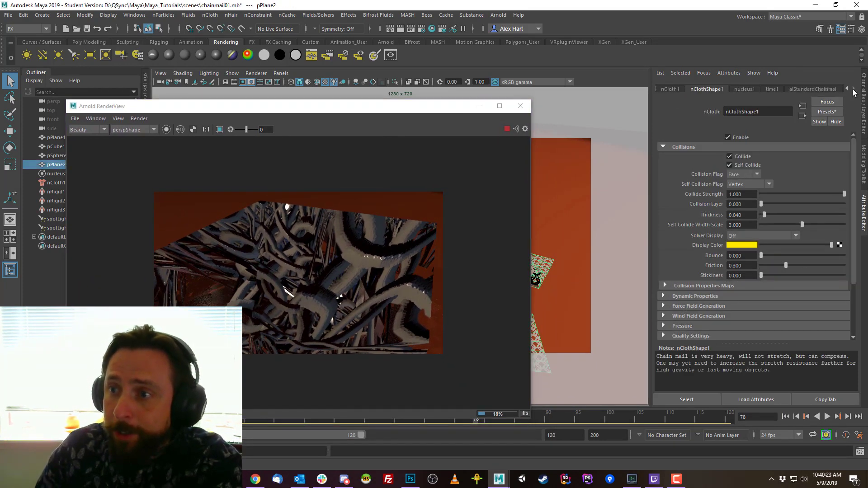
{"action": "left_click", "coordinate": [815, 88]}
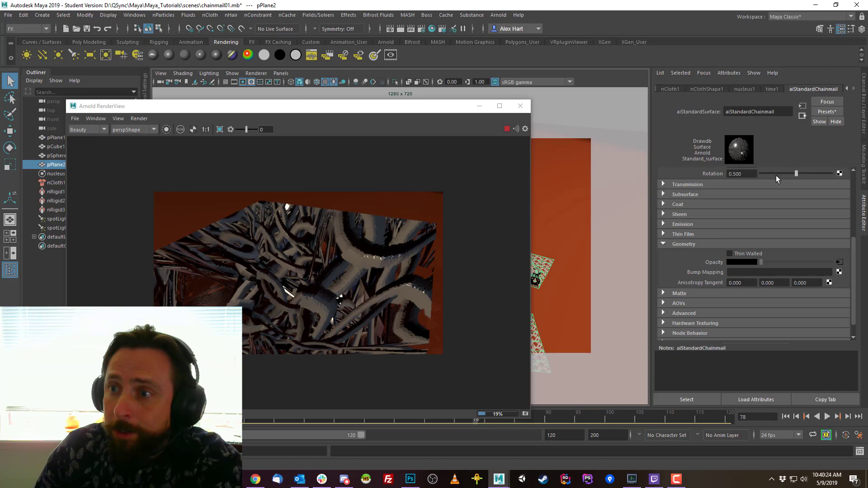
{"action": "left_click", "coordinate": [802, 116]}
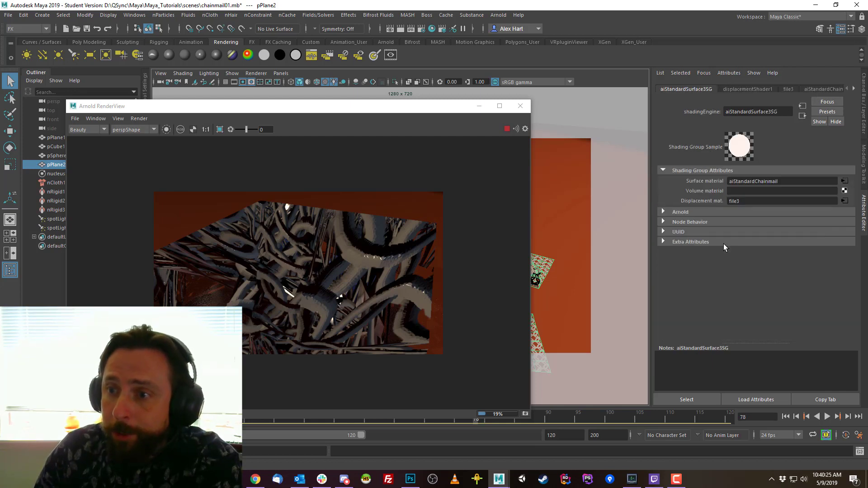
{"action": "right_click", "coordinate": [699, 200]}
{"action": "left_click", "coordinate": [737, 207]}
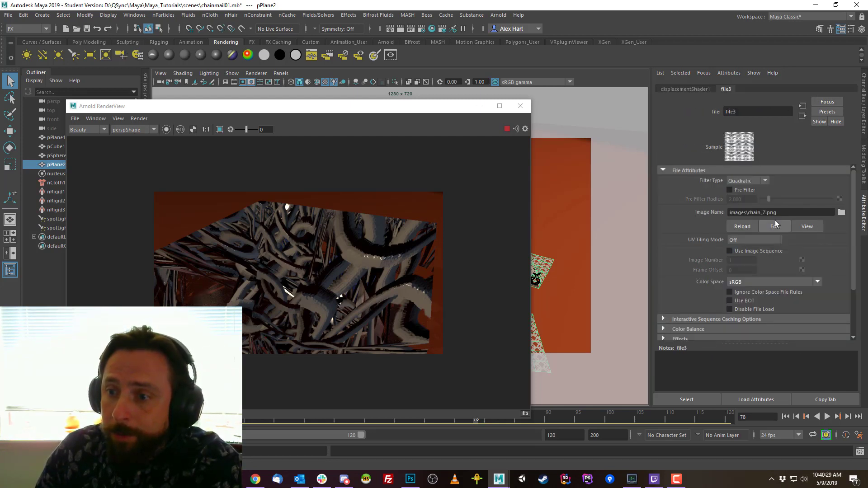
{"action": "left_click", "coordinate": [677, 90]}
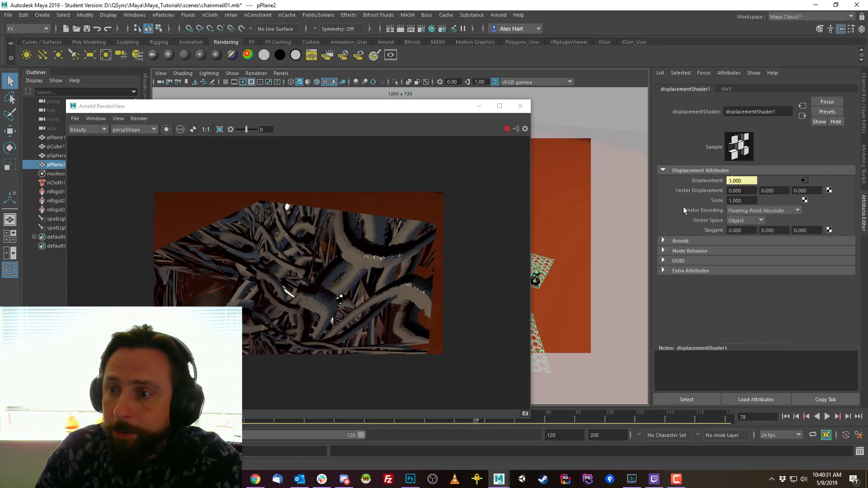
- Set the Scale of displacementShader1 to 0.1 to reduce the chain mail's displacement
{"action": "left_click", "coordinate": [748, 201]}
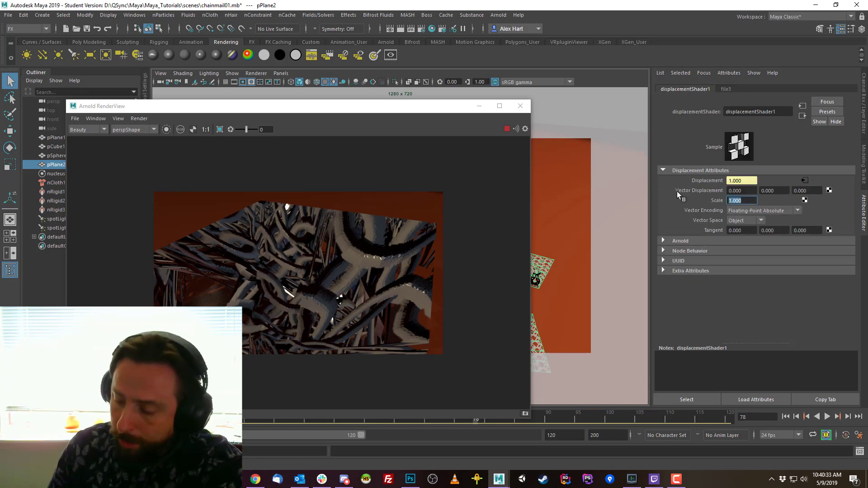
{"action": "type", "text": "0.1"}
{"action": "key", "text": "Return"}
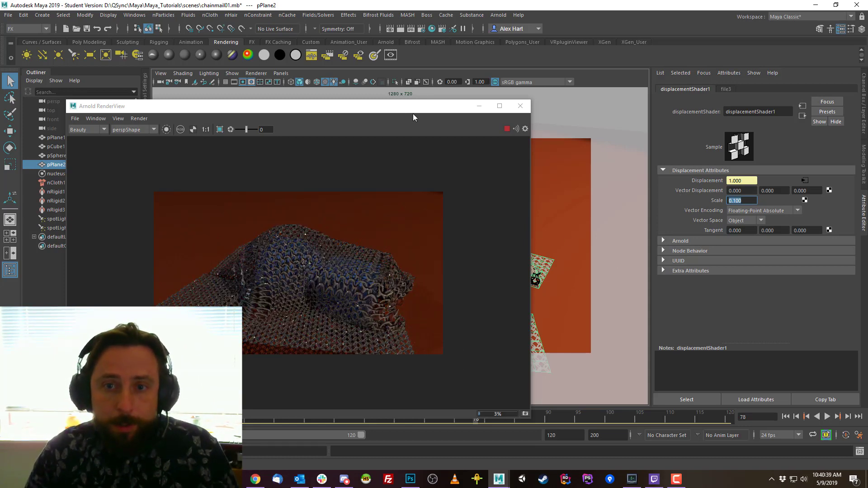
- Set the chain mail's displacement scale to 0.01 and compare it in a close-up Arnold render of the rings
{"action": "left_click_drag", "start_coordinate": [413, 113], "coordinate": [345, 80]}
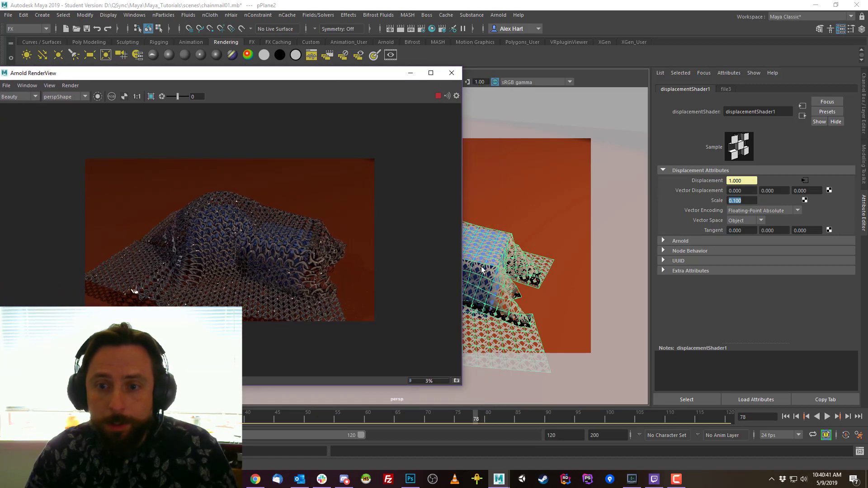
{"action": "left_click_drag", "start_coordinate": [511, 265], "coordinate": [542, 258]}
{"action": "middle_click_drag", "start_coordinate": [542, 258], "coordinate": [601, 248], "text": "alt"}
{"action": "right_click_drag", "start_coordinate": [511, 269], "coordinate": [642, 277], "text": "alt"}
{"action": "middle_click_drag", "start_coordinate": [514, 254], "coordinate": [500, 257], "text": "alt"}
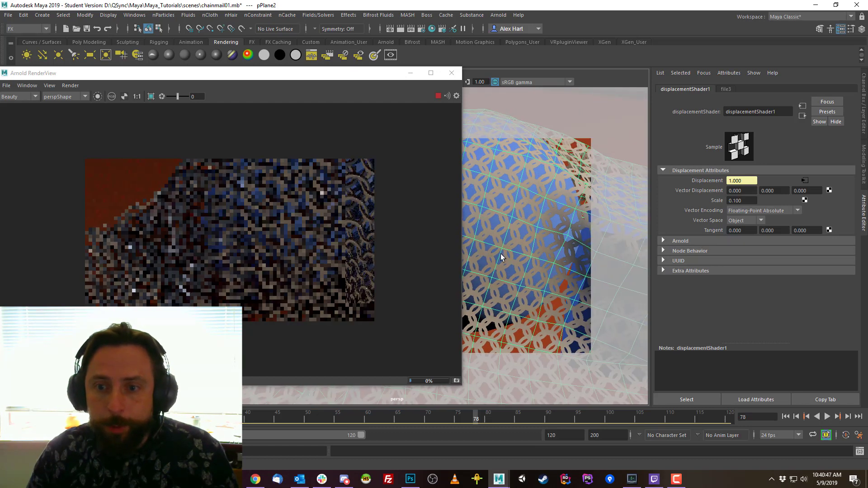
{"action": "right_click_drag", "start_coordinate": [500, 258], "coordinate": [548, 258], "text": "alt"}
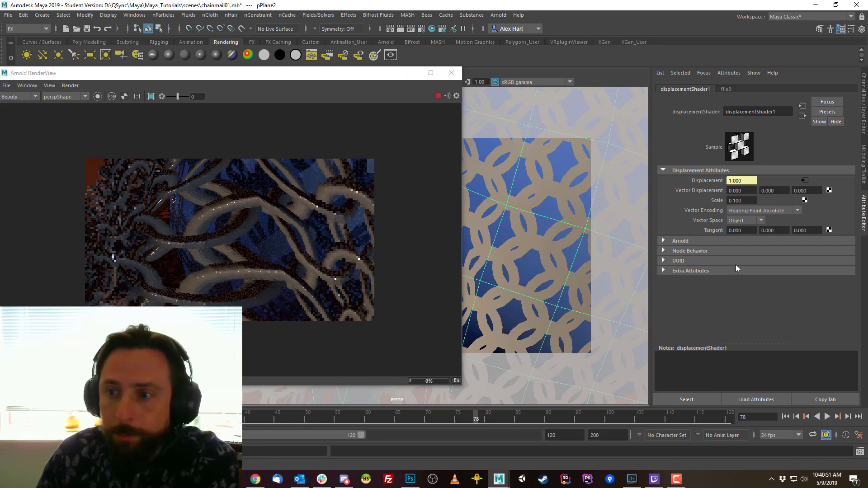
{"action": "double_click", "coordinate": [749, 201]}
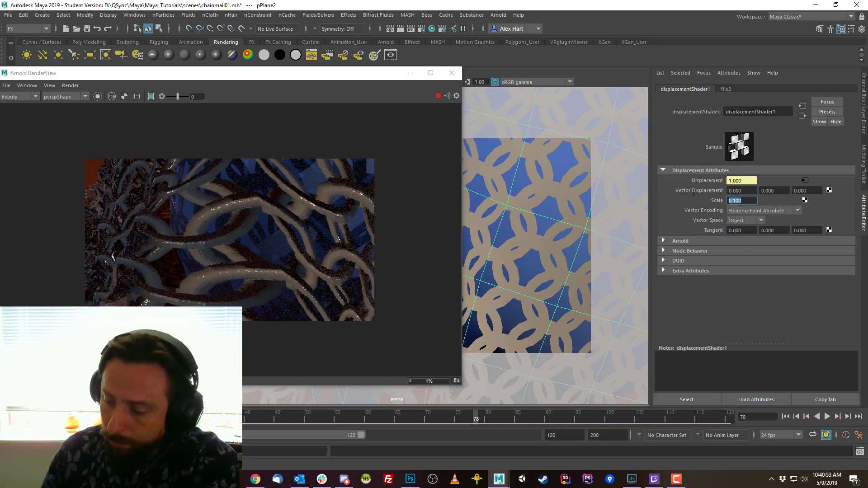
{"action": "type", "text": "0.01"}
{"action": "key", "text": "Return"}
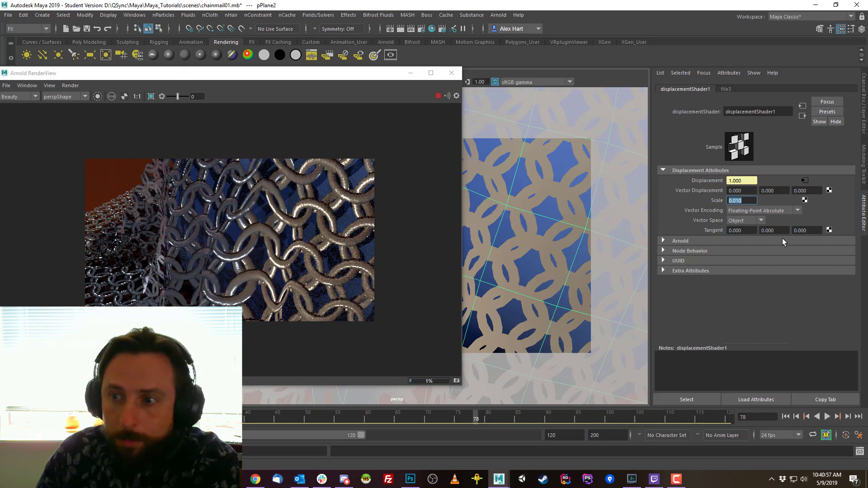
- Set the displacement scale to 0 to render the rings without displacement
{"action": "left_click", "coordinate": [750, 200]}
{"action": "double_click", "coordinate": [749, 201]}
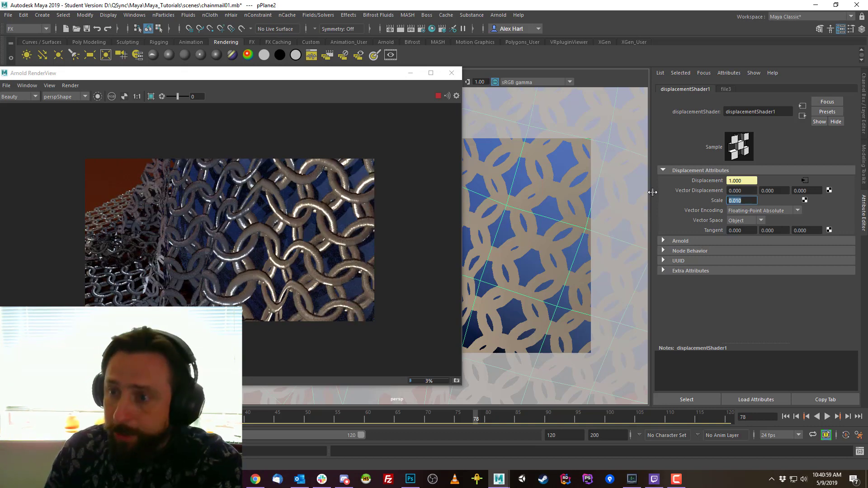
{"action": "type", "text": "0"}
{"action": "key", "text": "Return"}
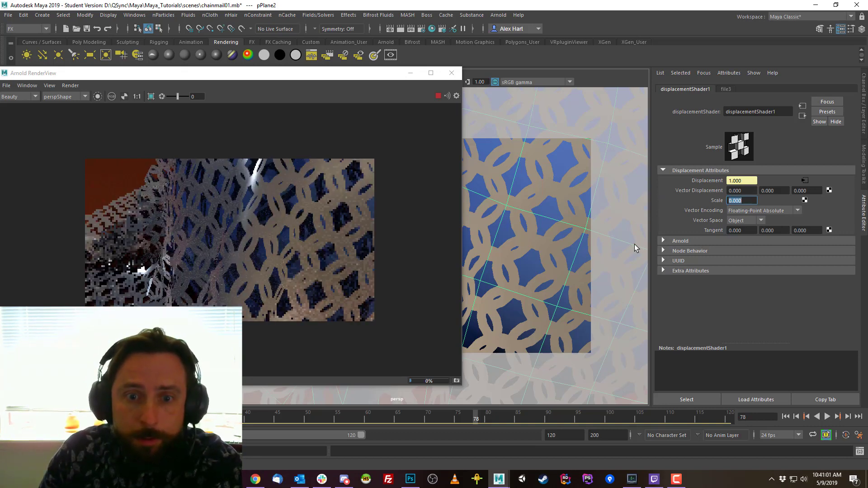
- Try displacement scale values of 0.001 and 0.003 on the chain mail rings
{"action": "left_click", "coordinate": [747, 201]}
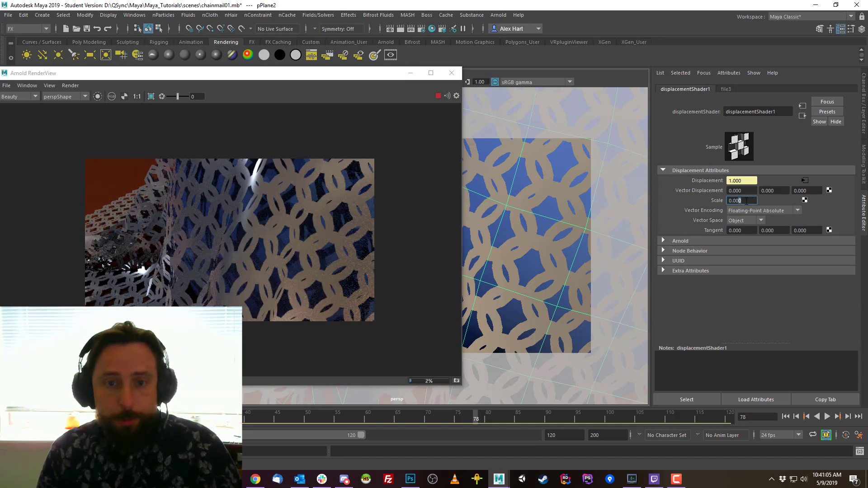
{"action": "key", "text": "BackSpace"}
{"action": "type", "text": "1"}
{"action": "key", "text": "Return"}
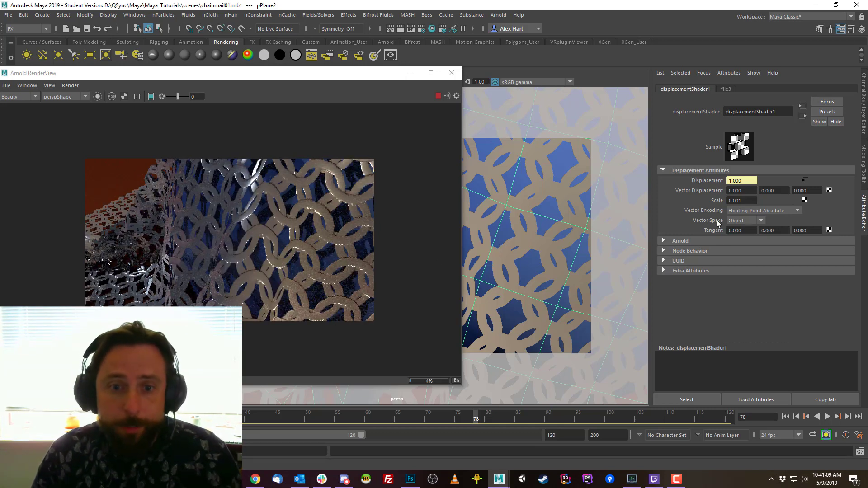
{"action": "left_click", "coordinate": [749, 200]}
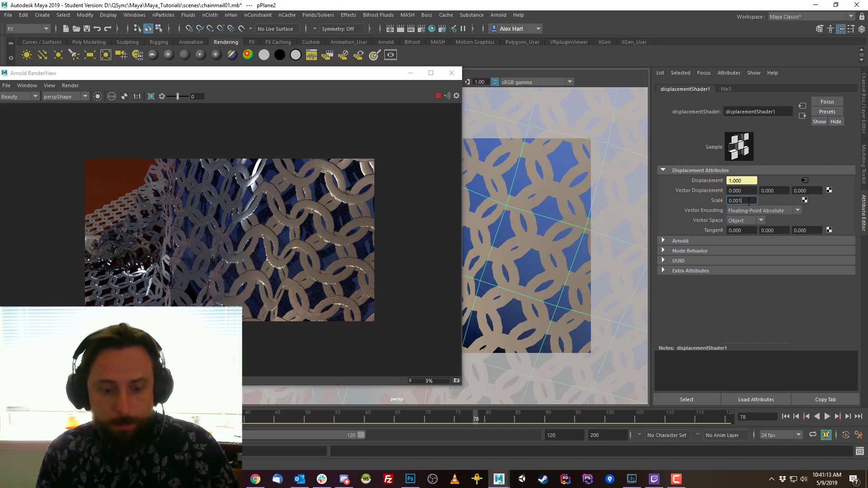
{"action": "type", "text": "3"}
{"action": "key", "text": "Return"}
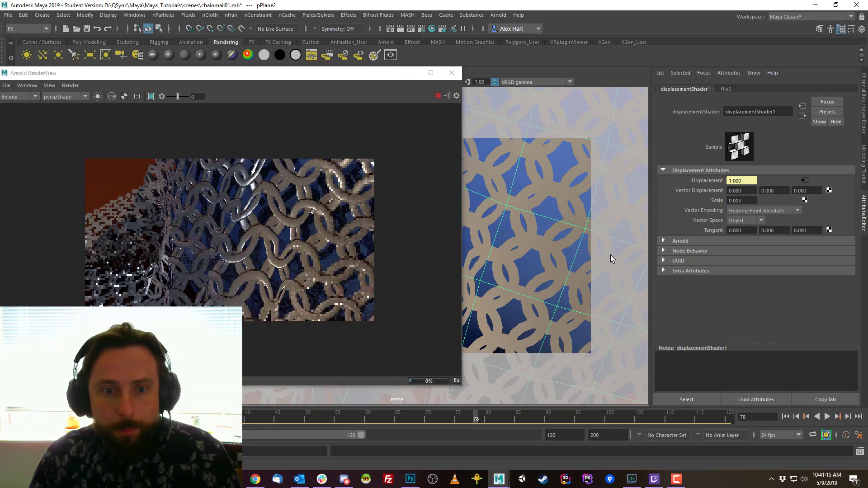
- Raise the displacement scale of the chain mail to 0.006 and then to 0.01
{"action": "left_click", "coordinate": [742, 200]}
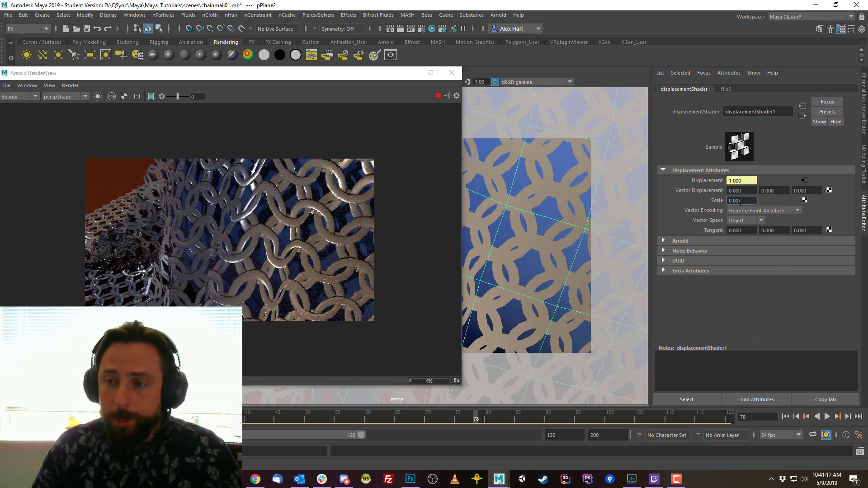
{"action": "left_click_drag", "start_coordinate": [738, 200], "coordinate": [752, 200]}
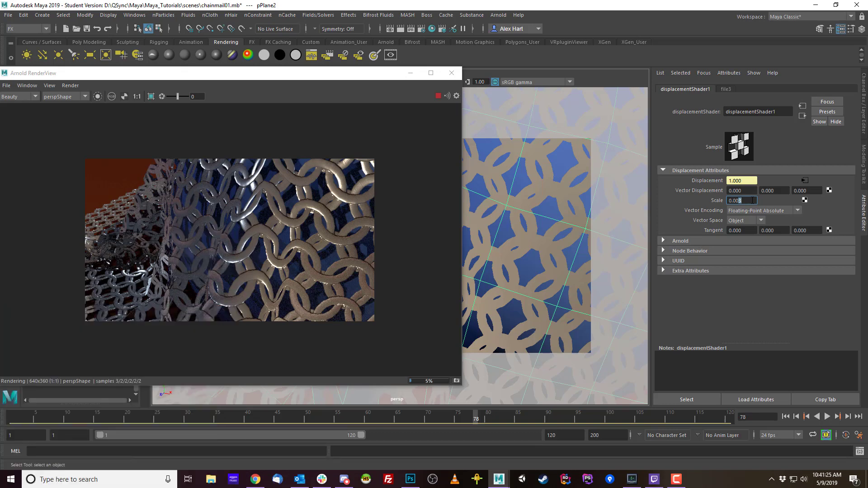
{"action": "type", "text": "6"}
{"action": "key", "text": "Return"}
{"action": "left_click_drag", "start_coordinate": [739, 201], "coordinate": [745, 202]}
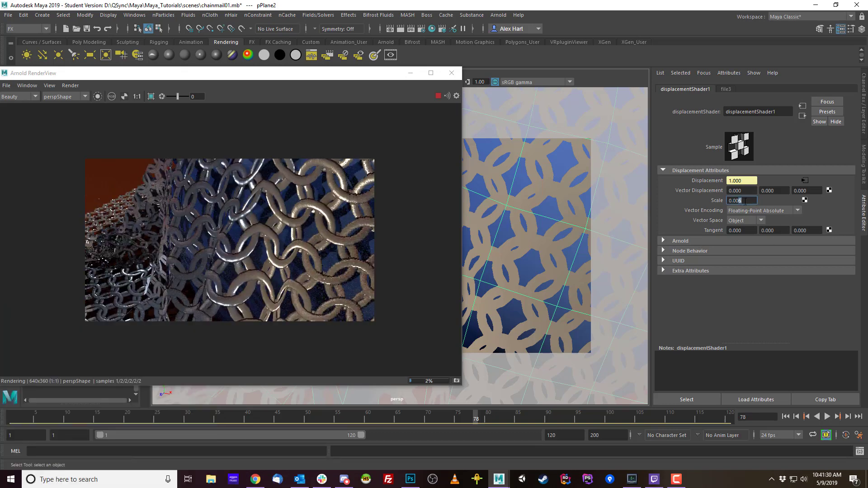
{"action": "type", "text": "10"}
{"action": "key", "text": "Return"}
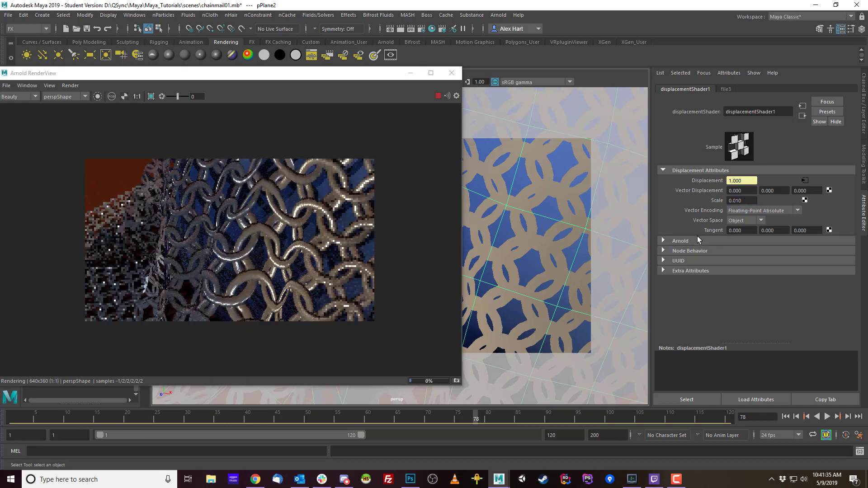
- Set the Scale of displacementShader1 to 0.02 for thicker, rounder rings
{"action": "left_click_drag", "start_coordinate": [743, 200], "coordinate": [736, 200]}
{"action": "type", "text": "20"}
{"action": "key", "text": "Return"}
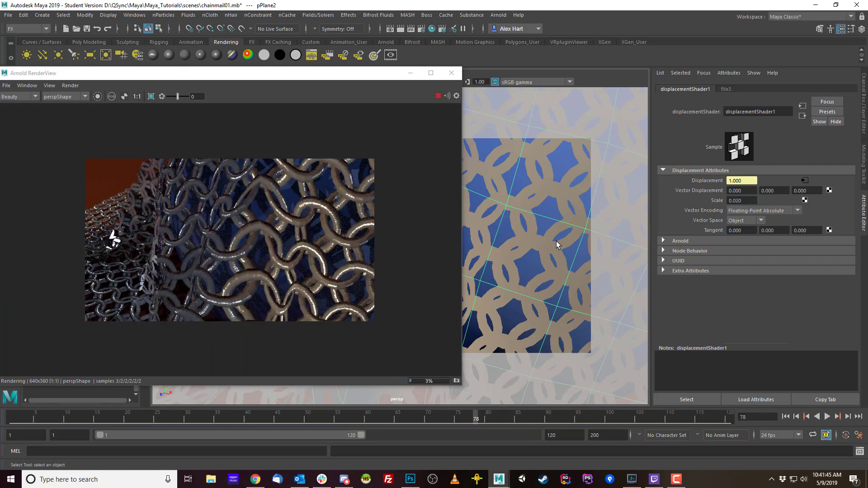
- Smooth the draped chain mail cloth mesh pPlane2 with one exponential division level
{"action": "scroll", "coordinate": [554, 243], "scroll_direction": "down", "scroll_amount": 5}
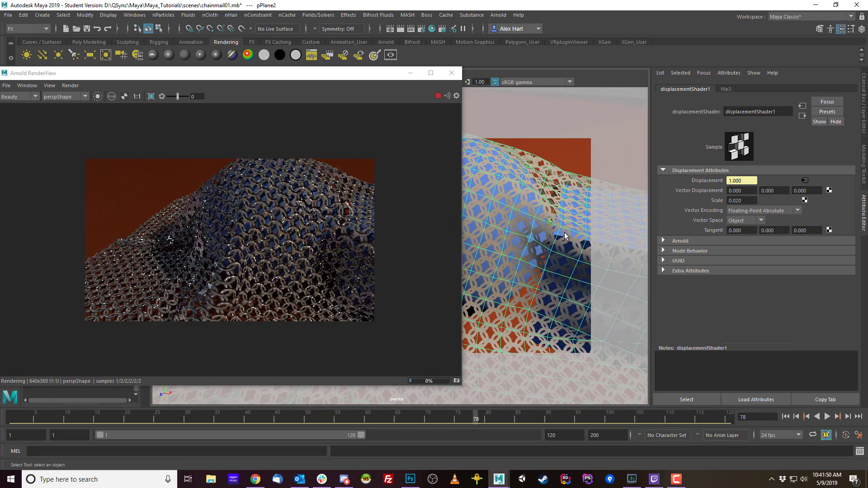
{"action": "left_click_drag", "start_coordinate": [555, 230], "coordinate": [551, 228], "text": "alt"}
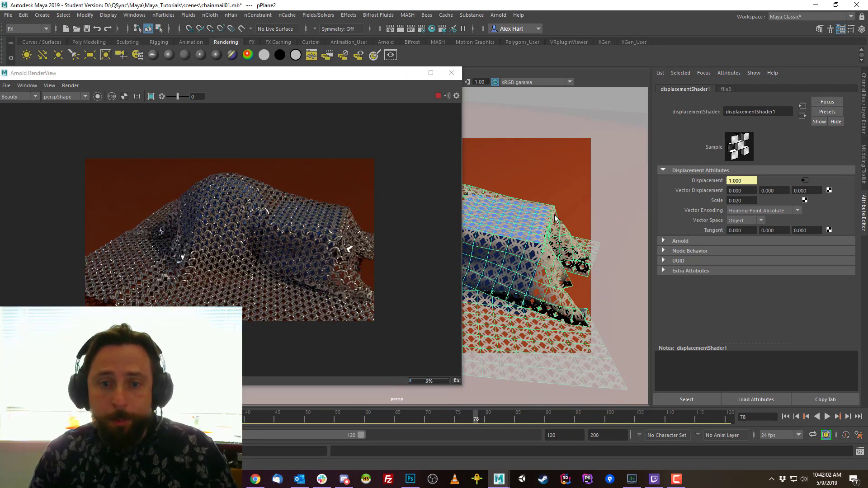
{"action": "left_click_drag", "start_coordinate": [544, 229], "coordinate": [515, 229], "text": "alt"}
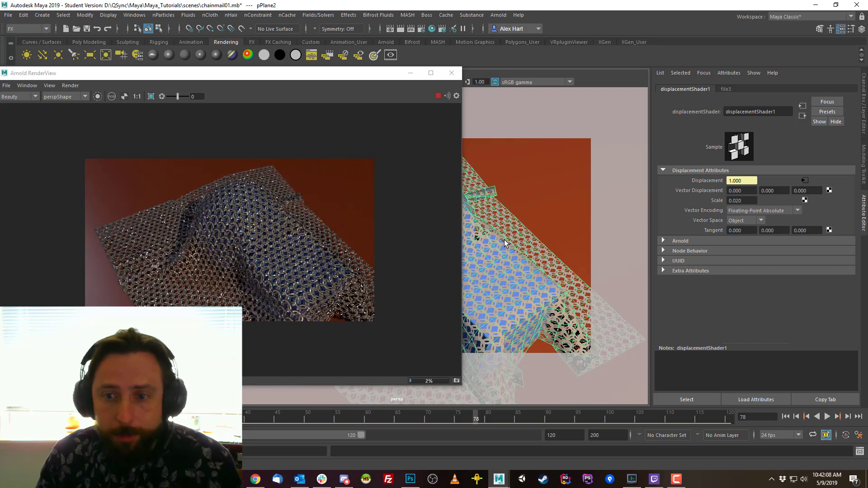
{"action": "left_click_drag", "start_coordinate": [490, 259], "coordinate": [518, 252], "text": "alt"}
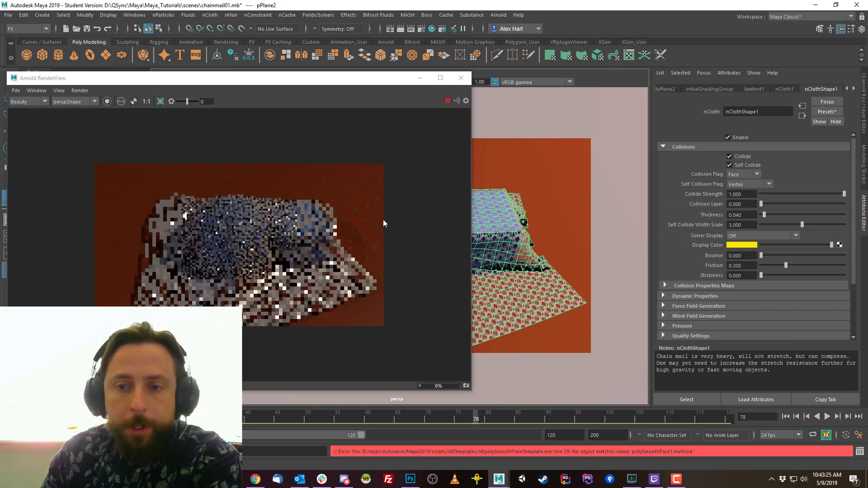
{"action": "left_click", "coordinate": [318, 55]}
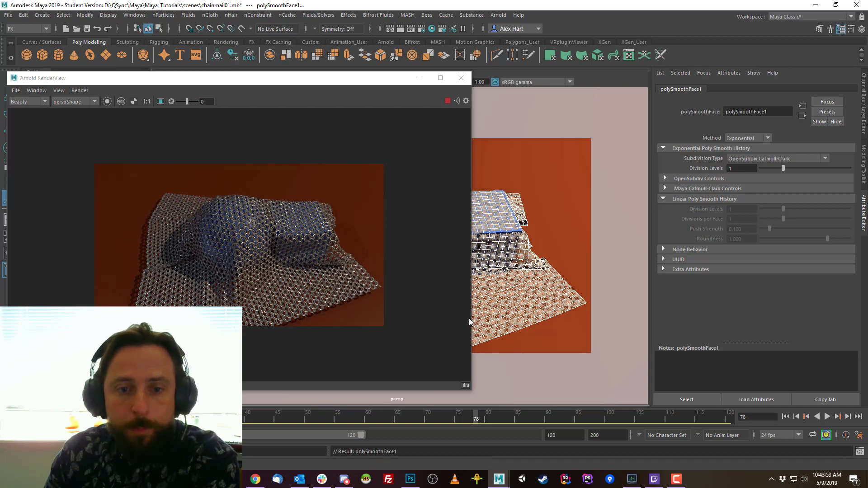
- Set the Arnold render's test resolution to 125%
{"action": "left_click", "coordinate": [59, 91]}
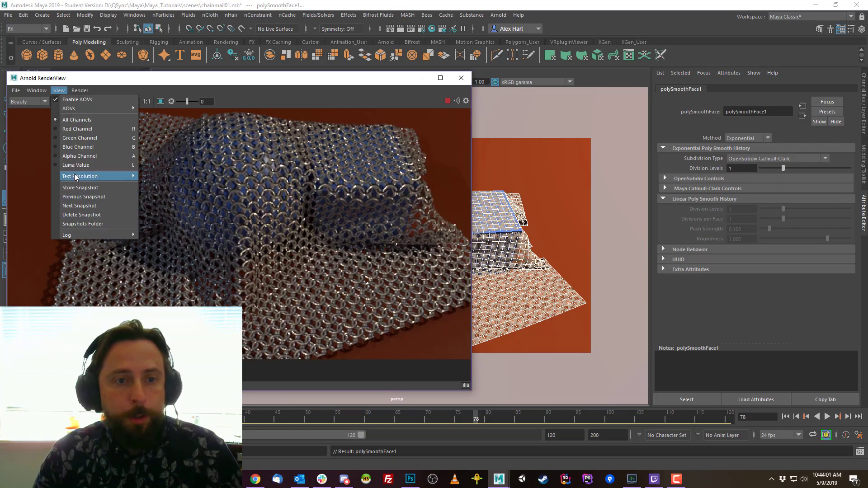
{"action": "mouse_move", "coordinate": [75, 176]}
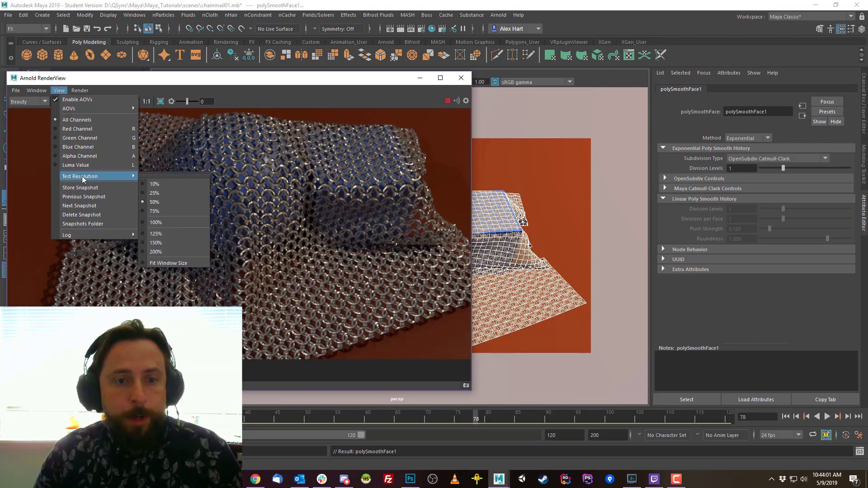
{"action": "left_click", "coordinate": [163, 234]}
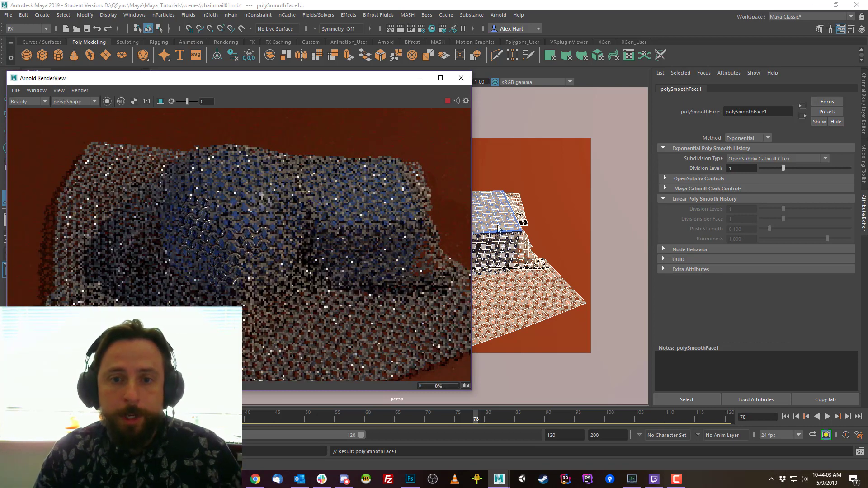